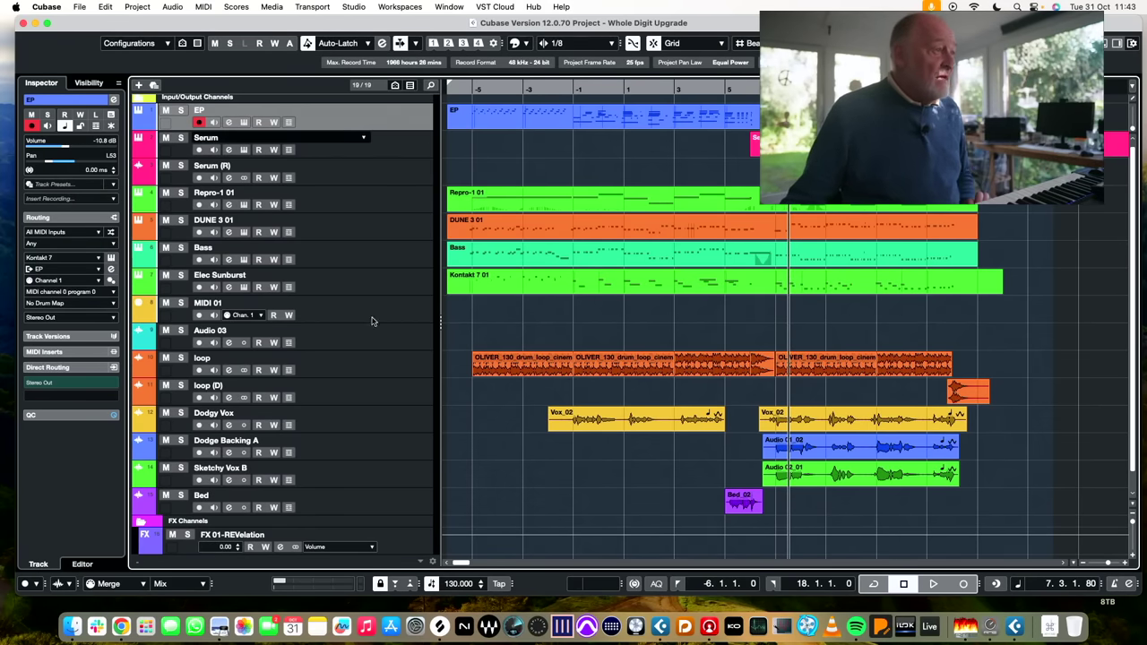
- Enlarge the event display and select the DUNE 3 01 part
drag(439, 317, 350, 318)
scroll(734, 350, down, 1)
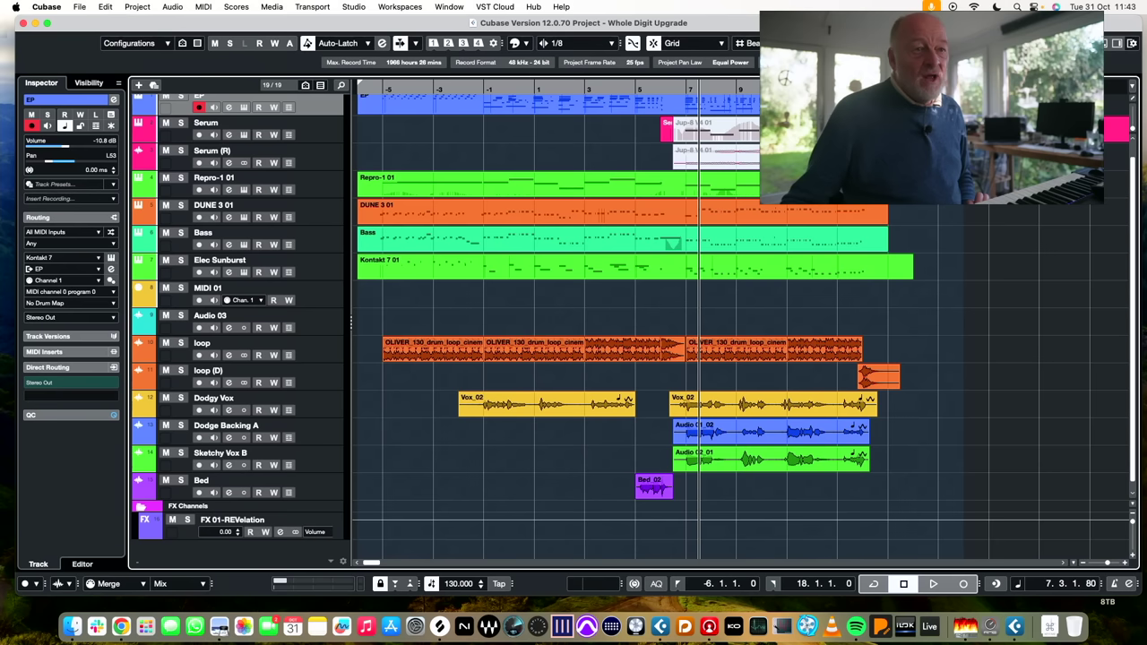
click(658, 199)
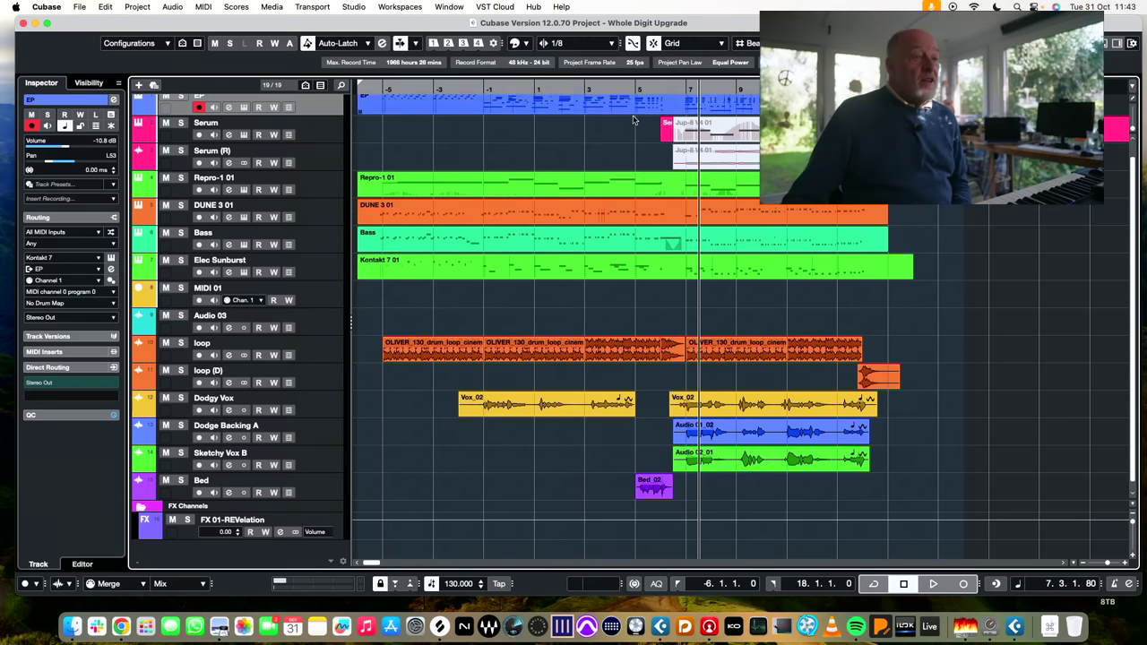
scroll(860, 98, right, 1)
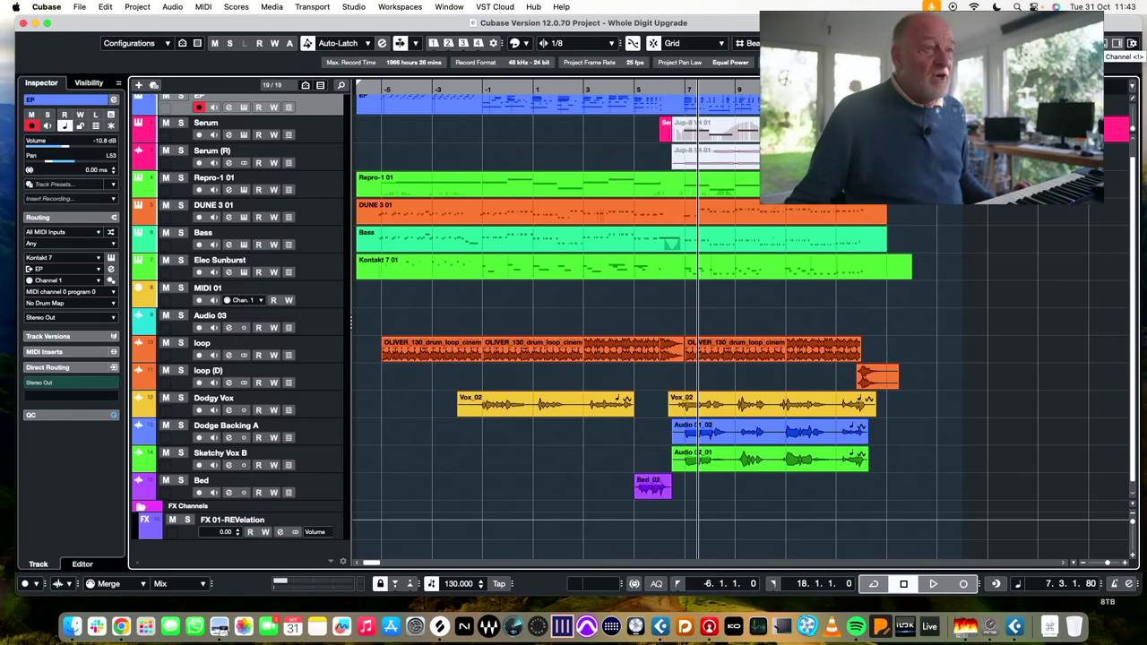
- Show and widen the EP Channel strip, adjust its pan, then select the Serum track
click(1003, 83)
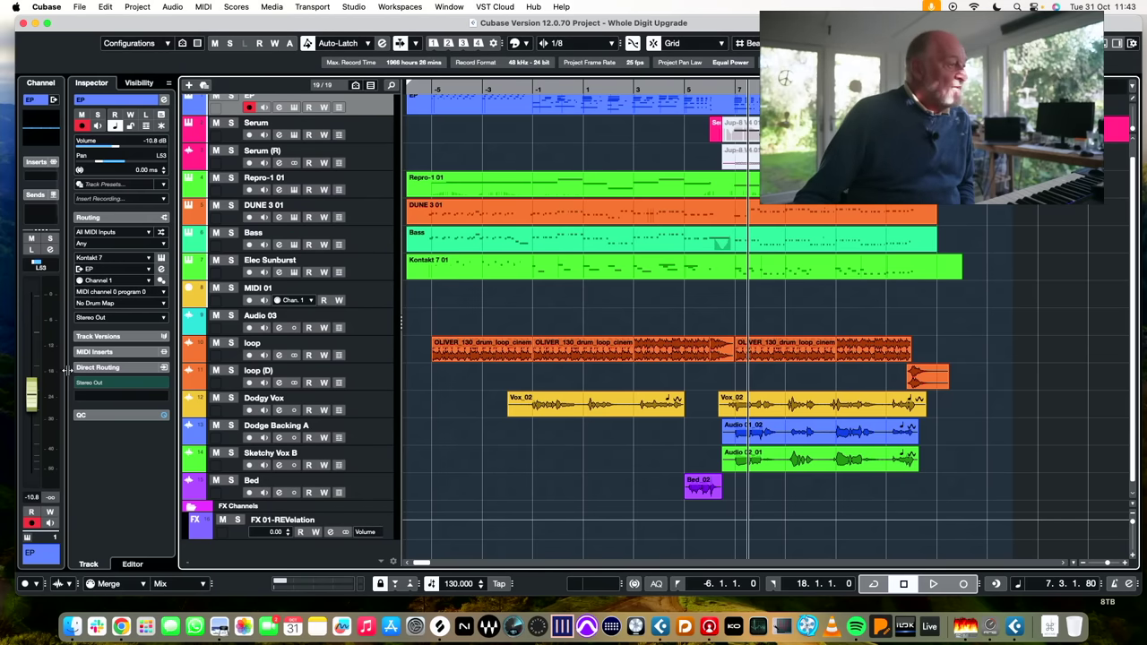
drag(69, 369, 117, 367)
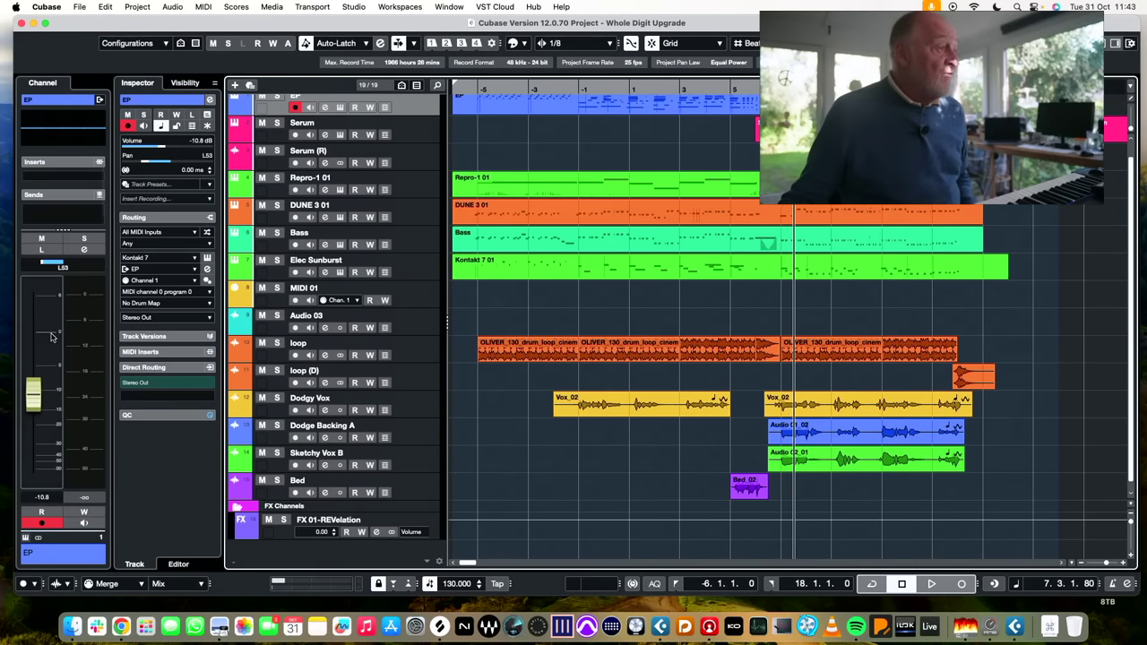
drag(58, 267, 67, 268)
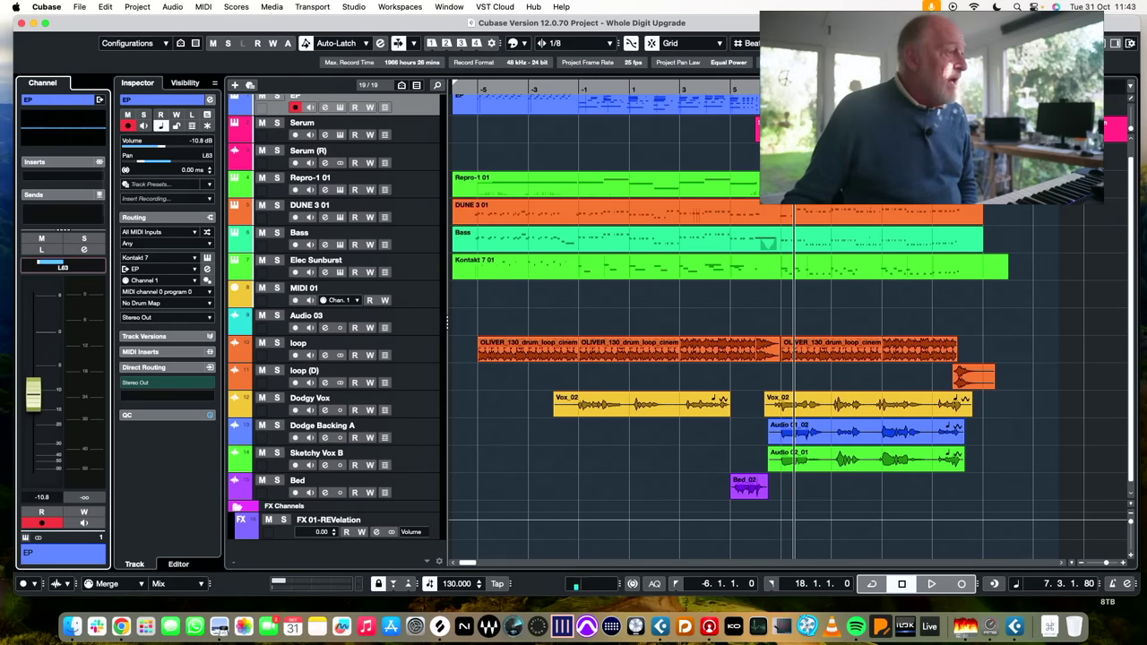
key(Down)
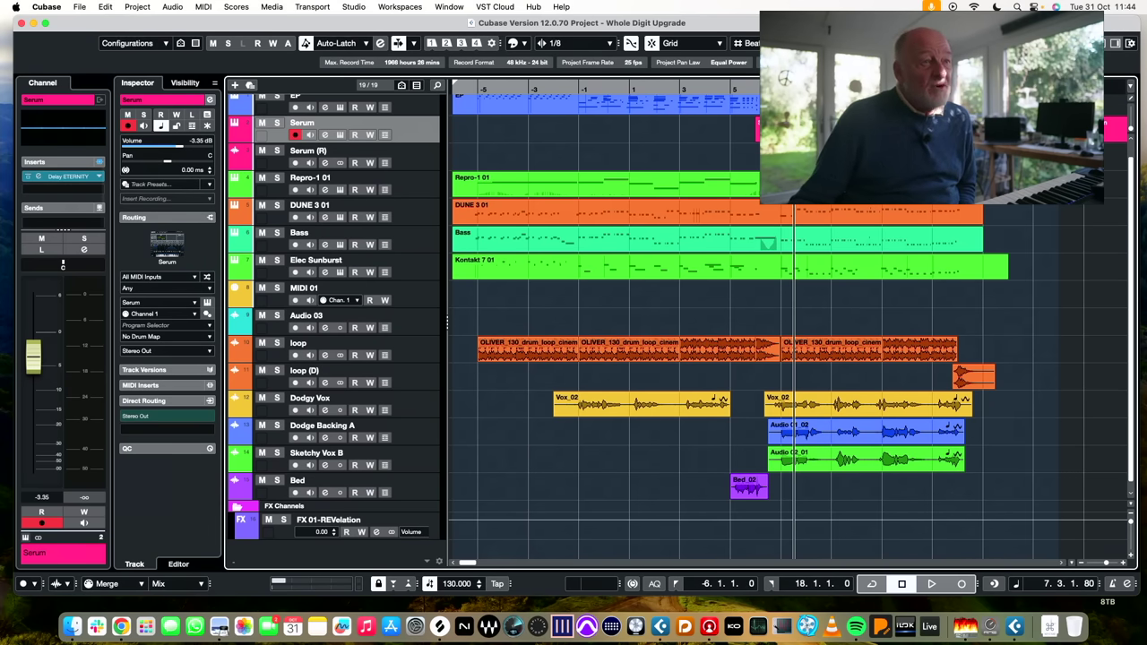
- Preview the Lower Zone MixConsole with its Sends rack shown, then close the Lower Zone
key(super+alt+e)
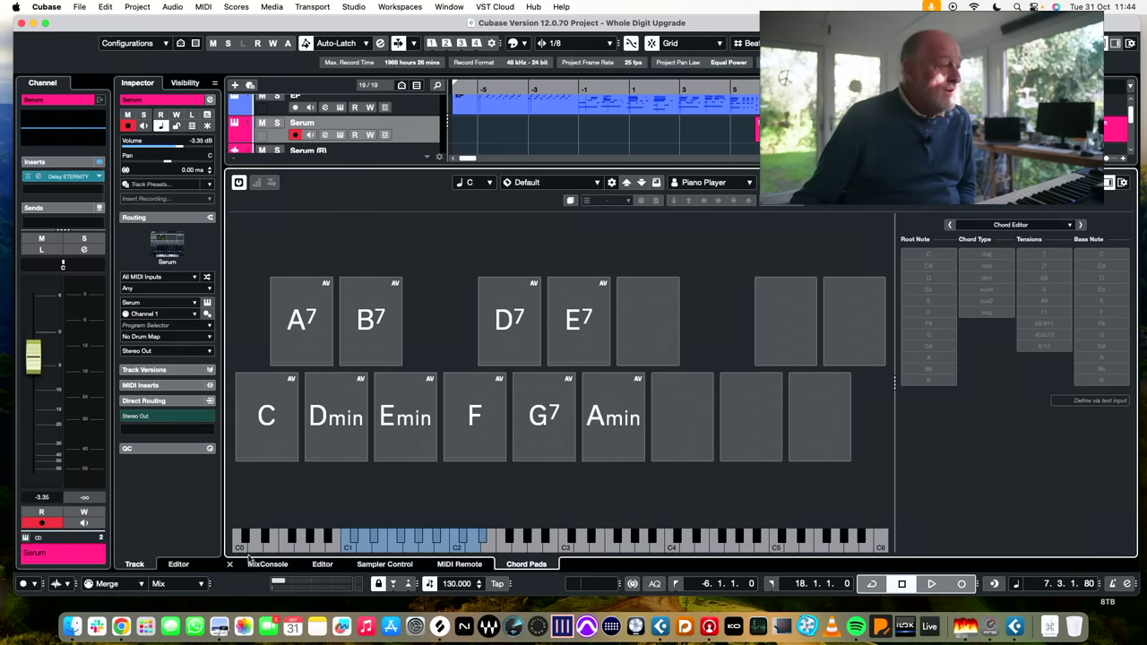
click(267, 565)
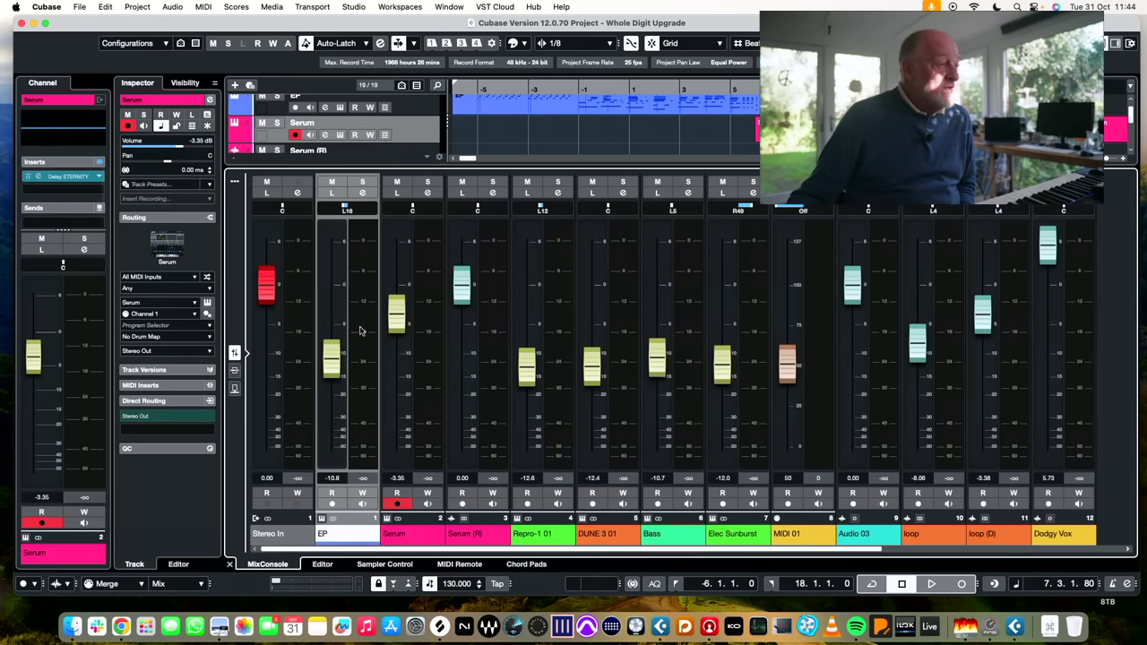
click(234, 388)
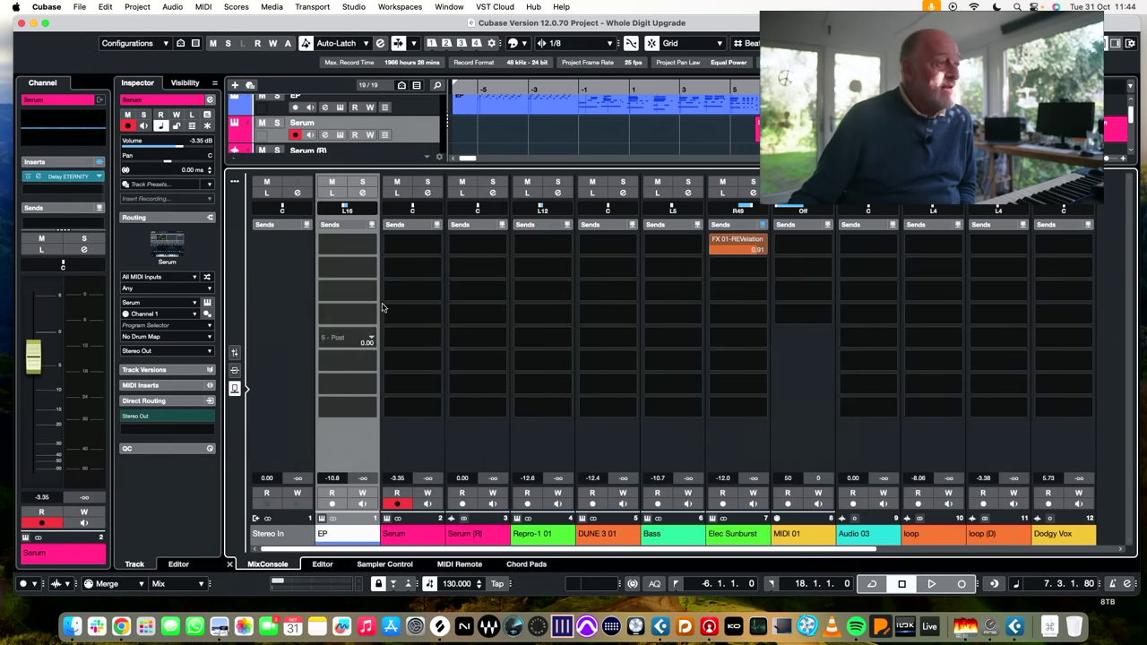
key(super+alt+e)
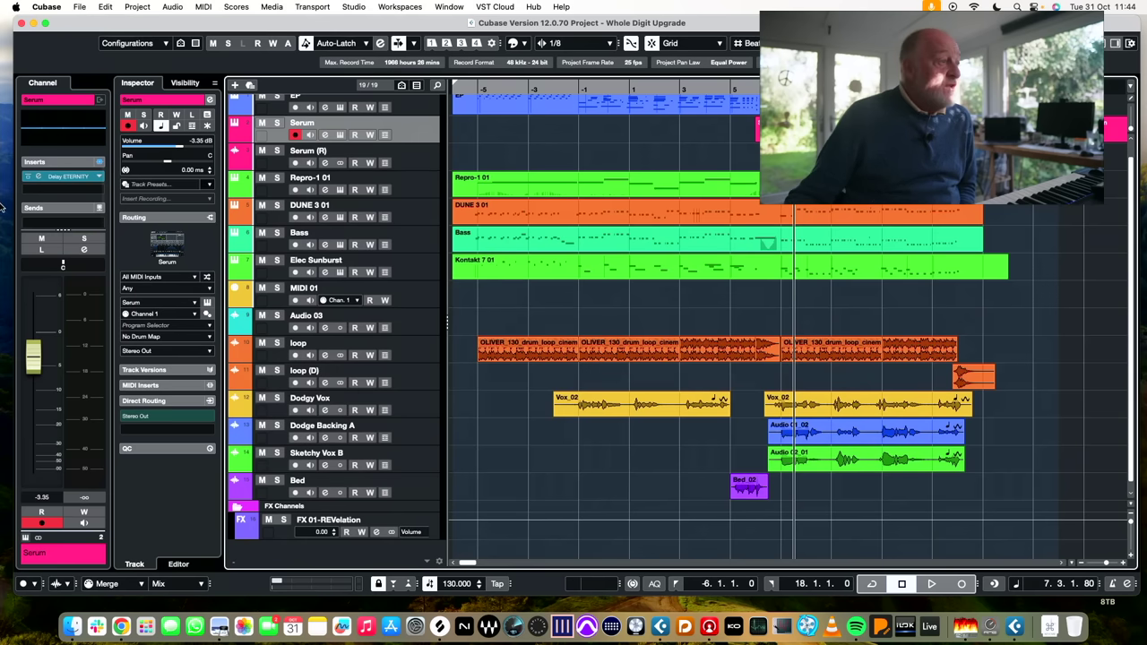
- Select the Elec Sunburst and loop tracks, hide the Left Zone, and bring up the app switcher
click(397, 270)
click(417, 354)
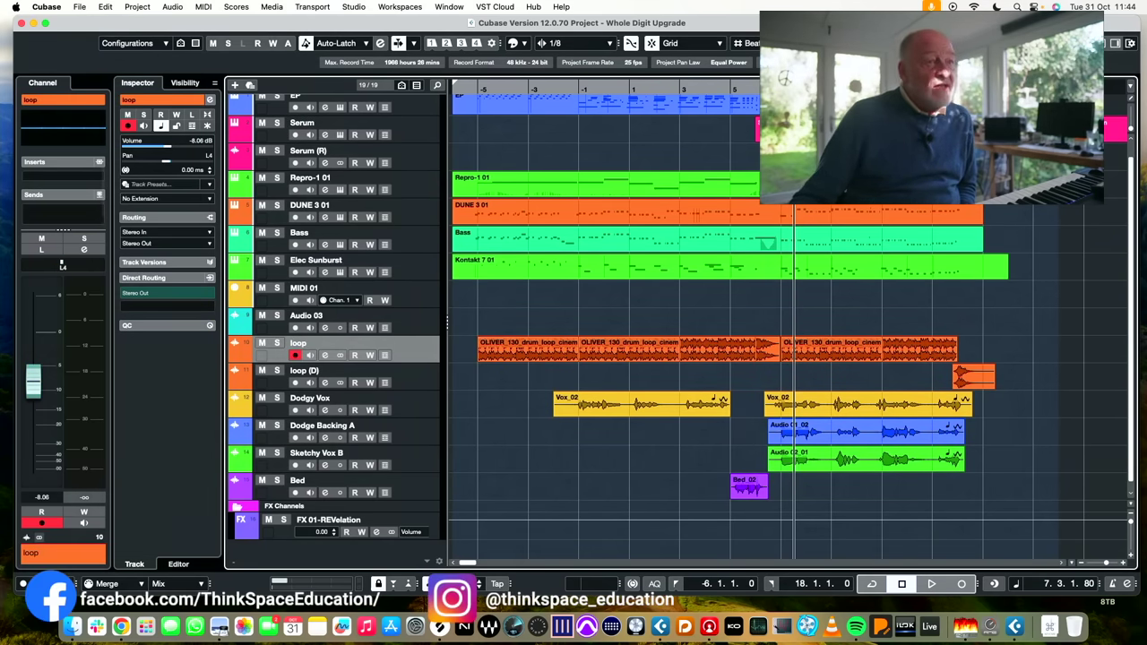
key(super+l)
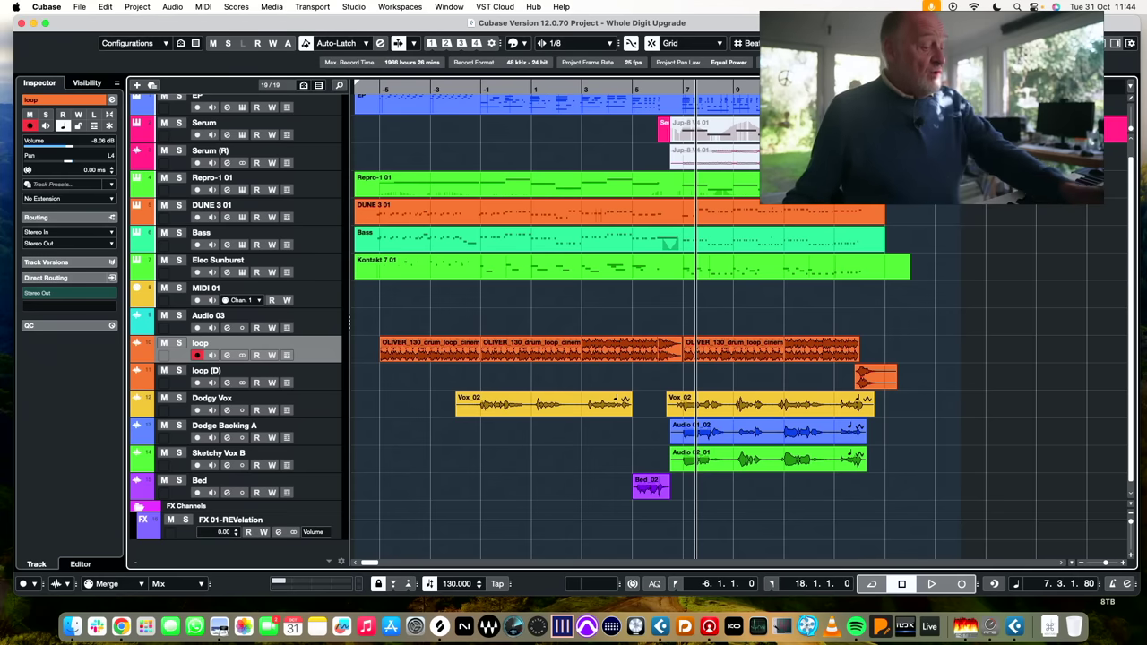
key(super+Tab)
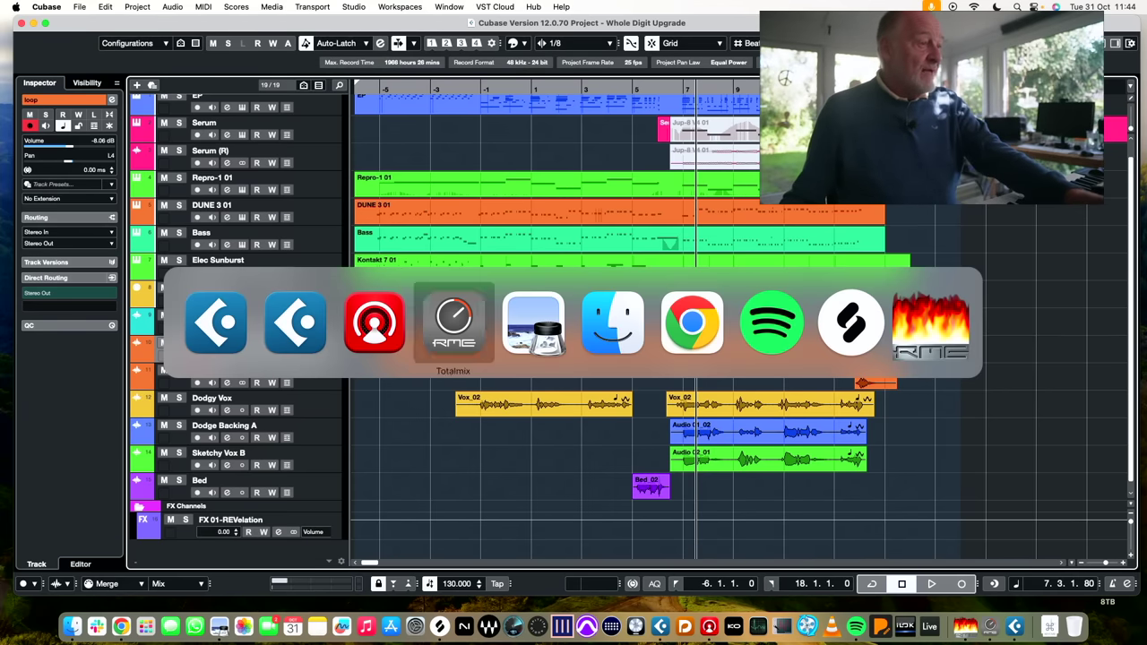
- In Preview, enlarge the Cubase 13 New Feature Guide, scroll to the MixConsole page, then close it
key(super+Tab)
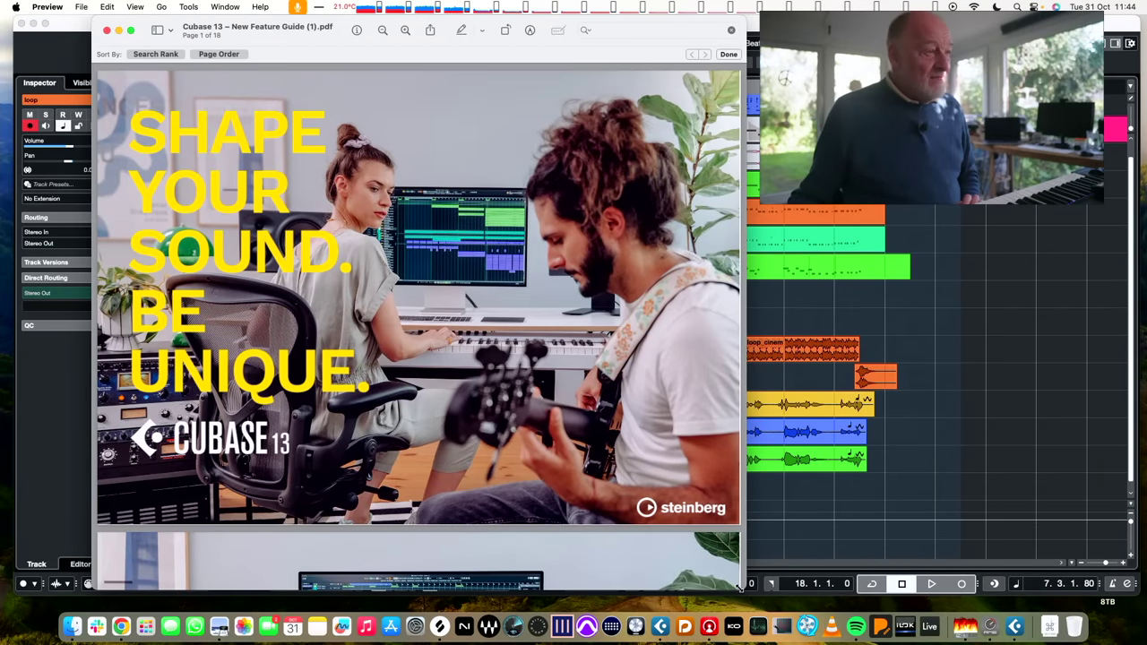
drag(740, 587, 827, 601)
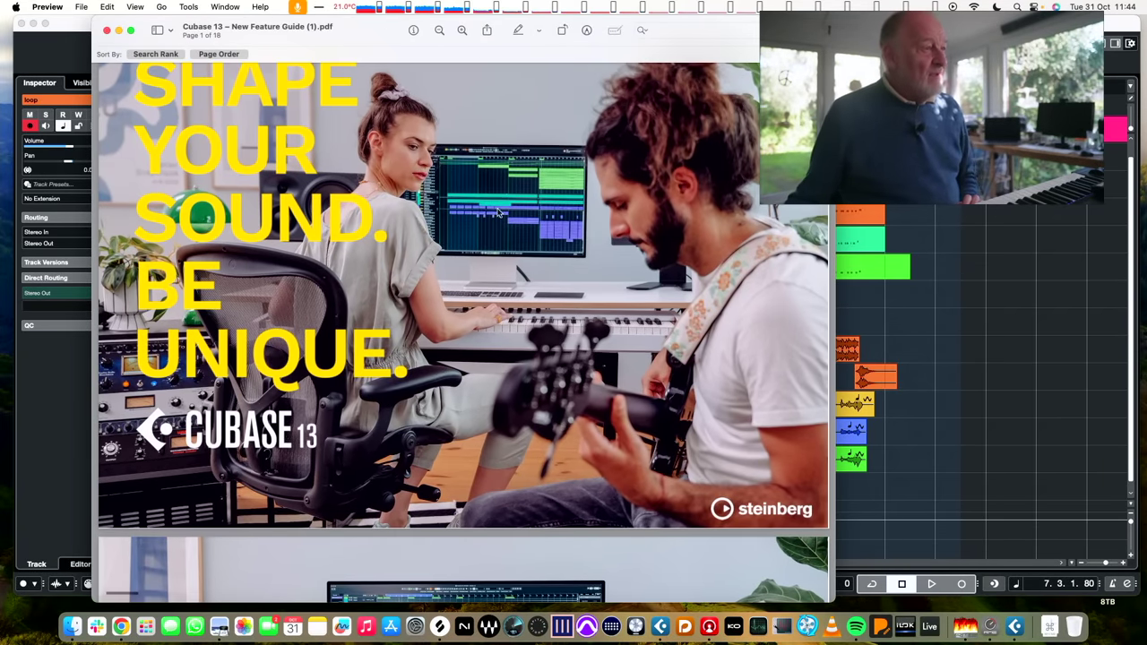
scroll(457, 208, up, 3)
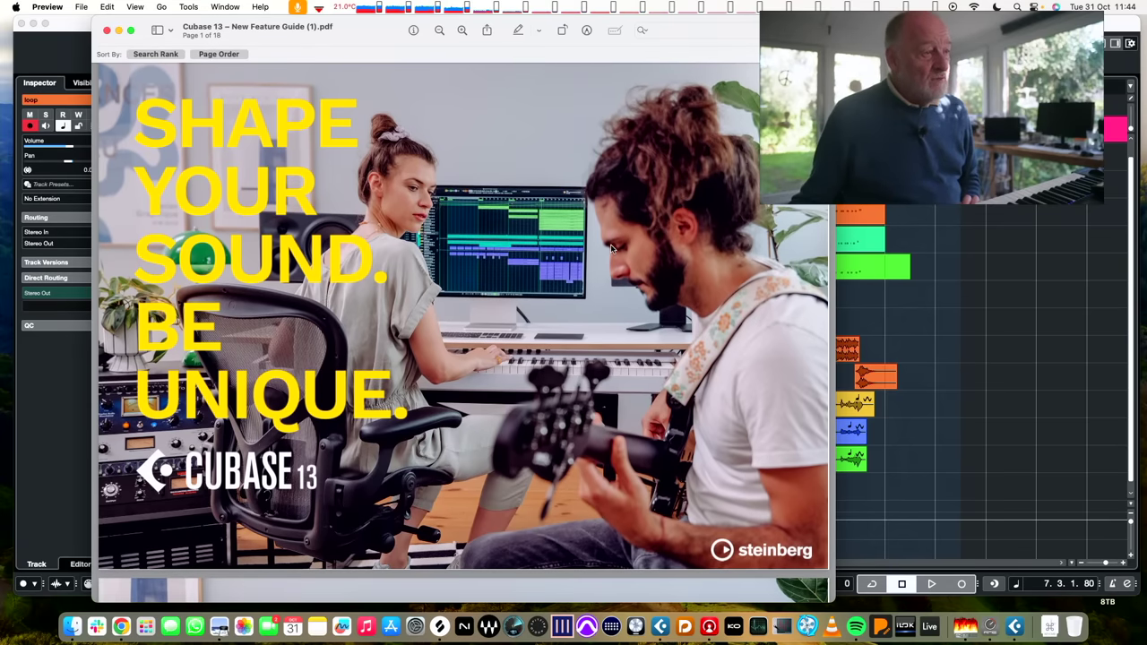
scroll(535, 267, down, 10)
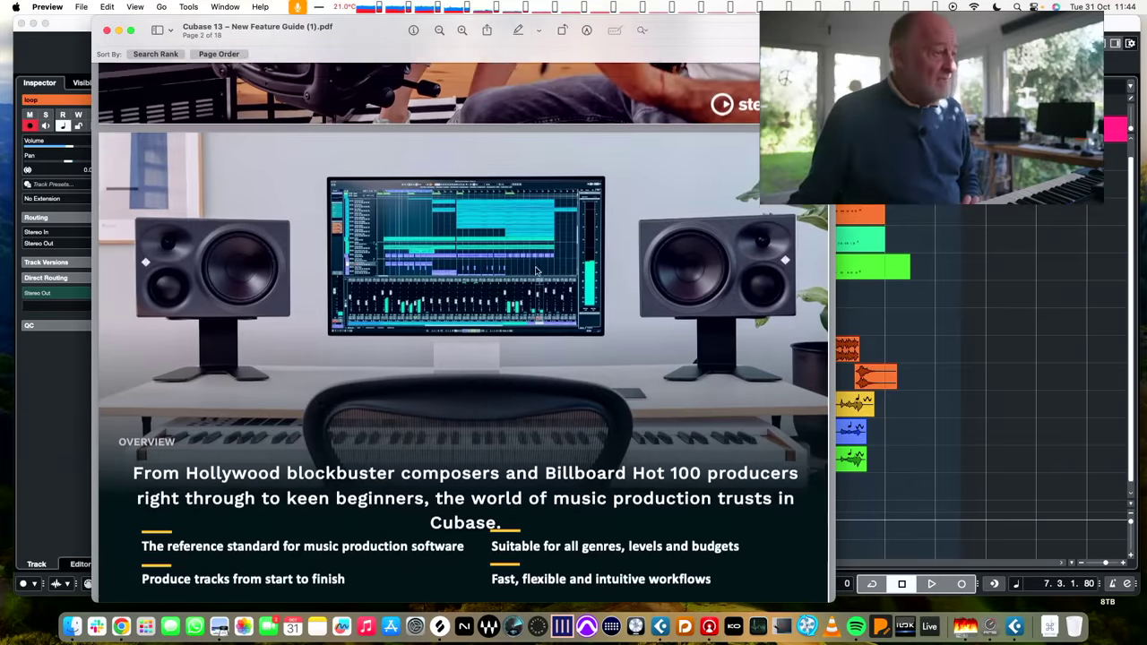
scroll(536, 266, down, 15)
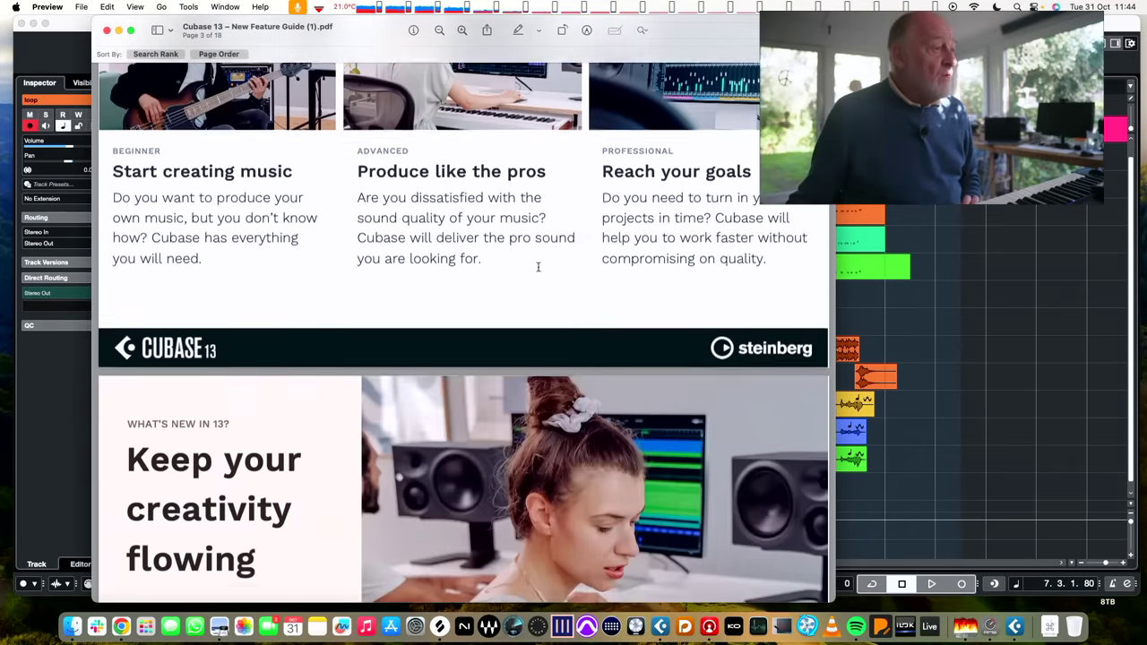
scroll(537, 265, down, 6)
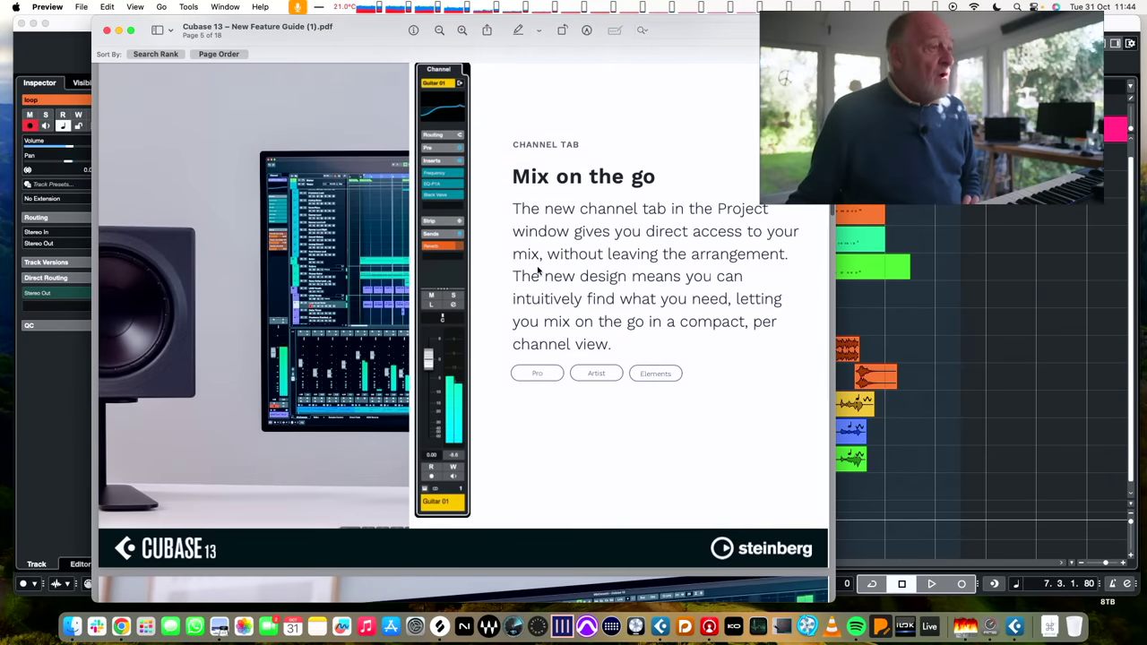
scroll(536, 267, up, 2)
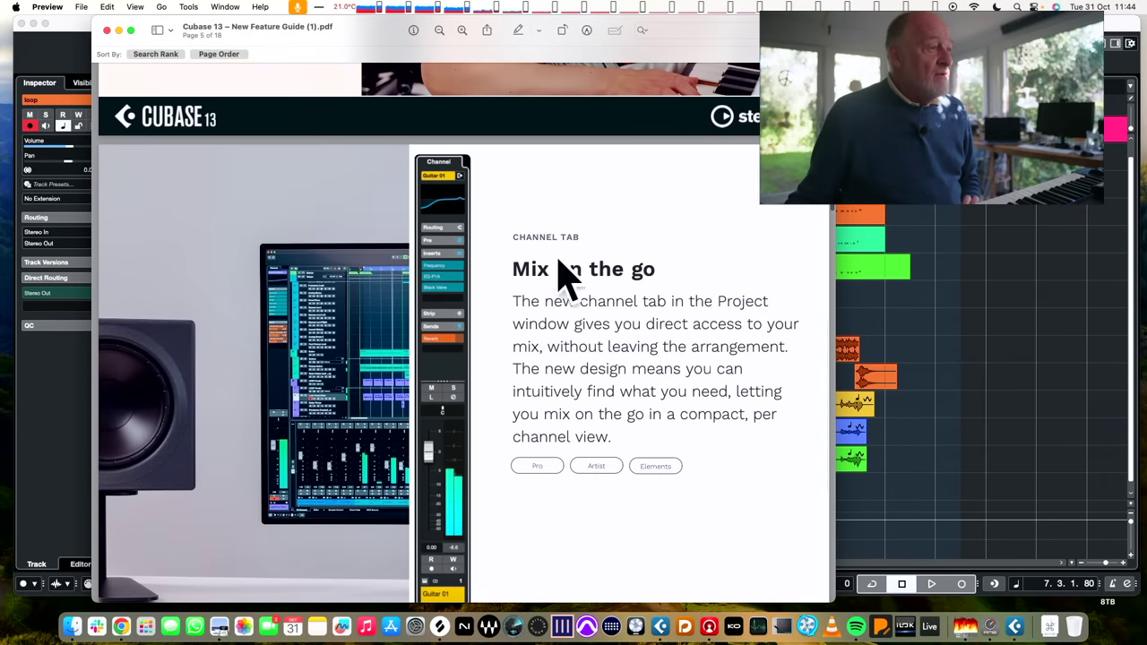
scroll(507, 269, down, 5)
scroll(505, 262, down, 8)
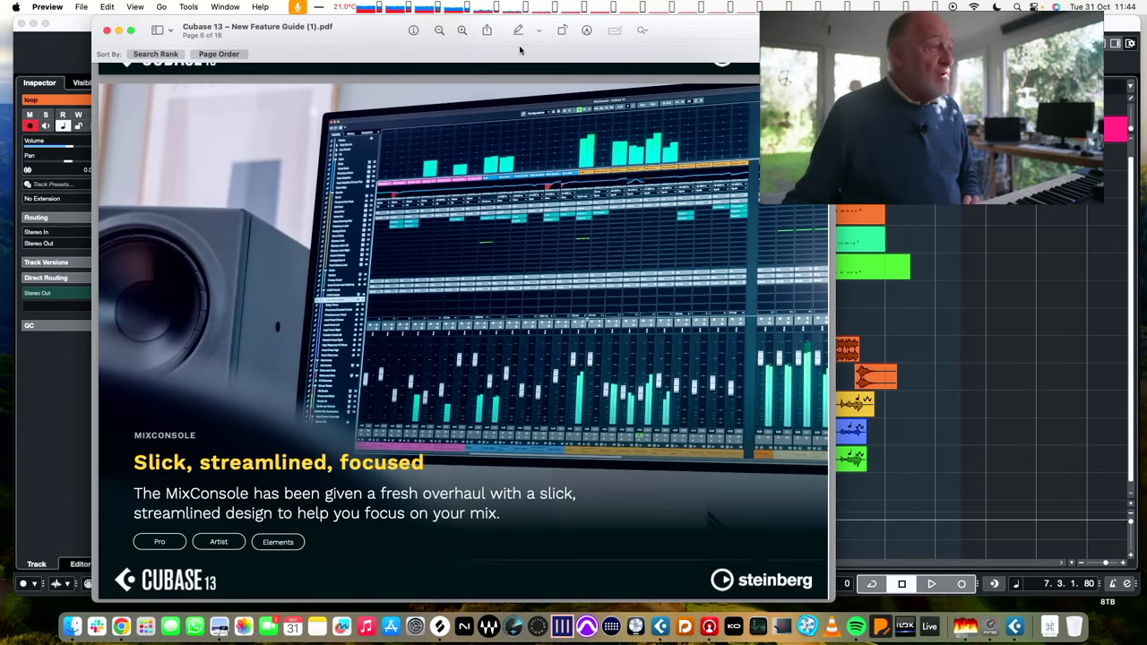
key(super+w)
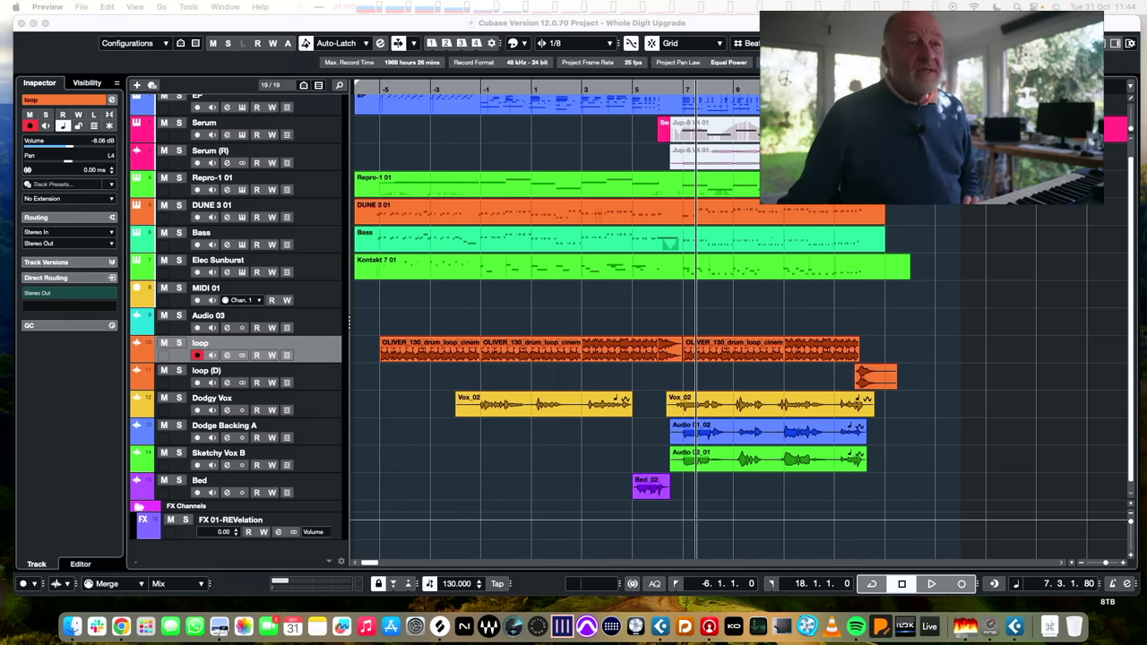
- Open the MixConsole from F3 and the Studio window list, positioning a second mixer window in view
key(F3)
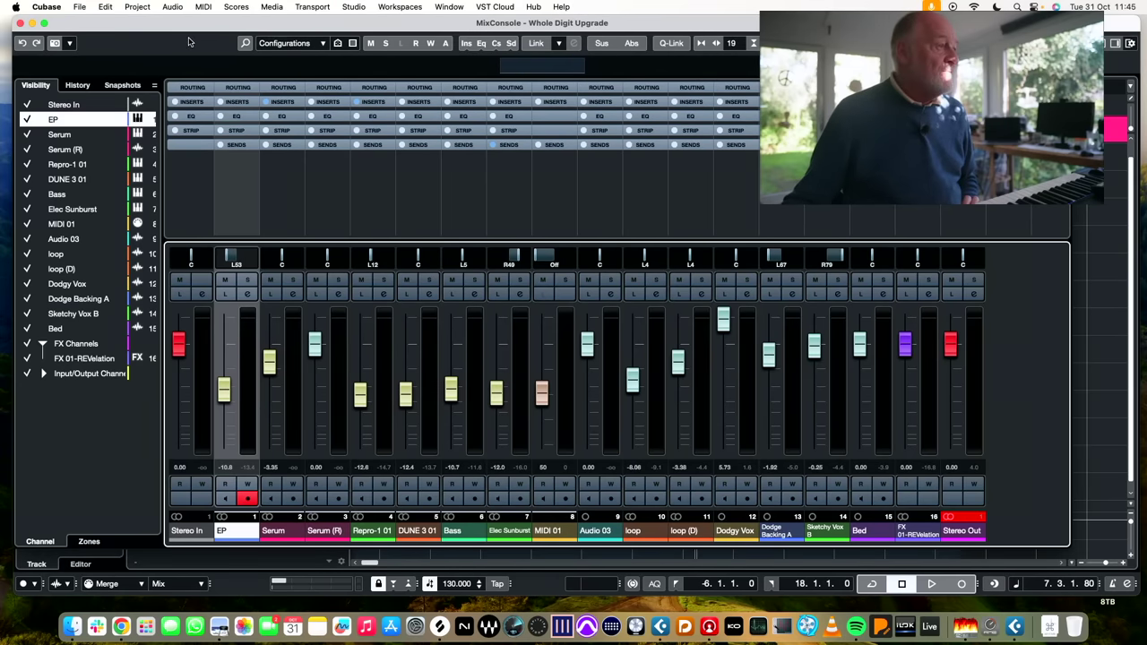
key(F3)
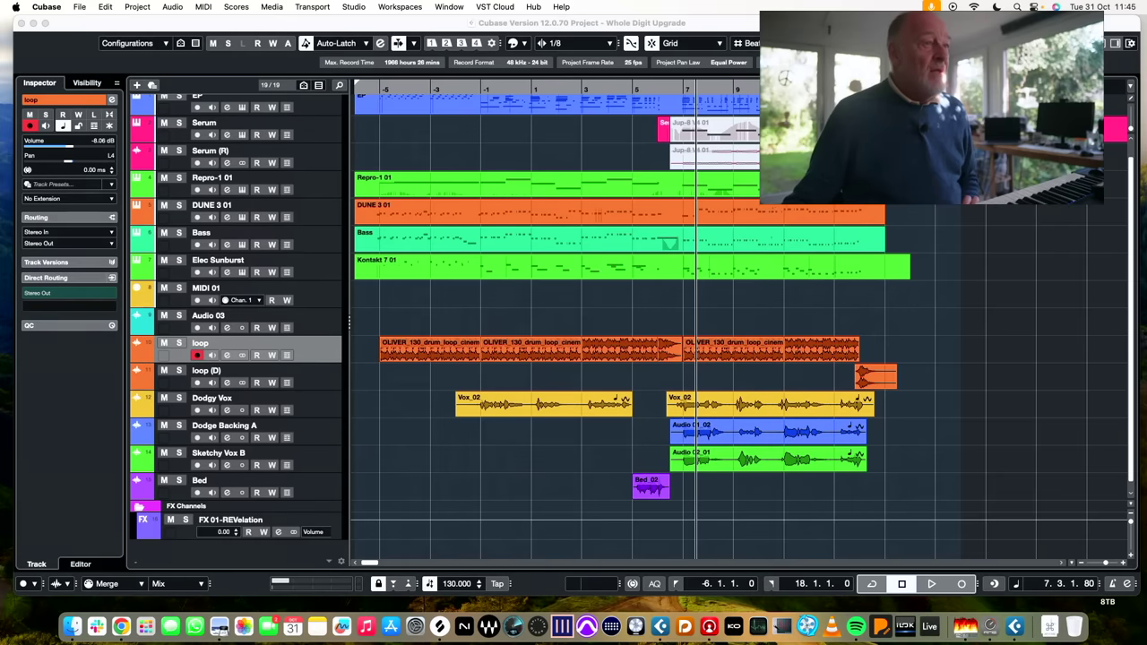
click(407, 6)
mouse_move(353, 6)
click(386, 46)
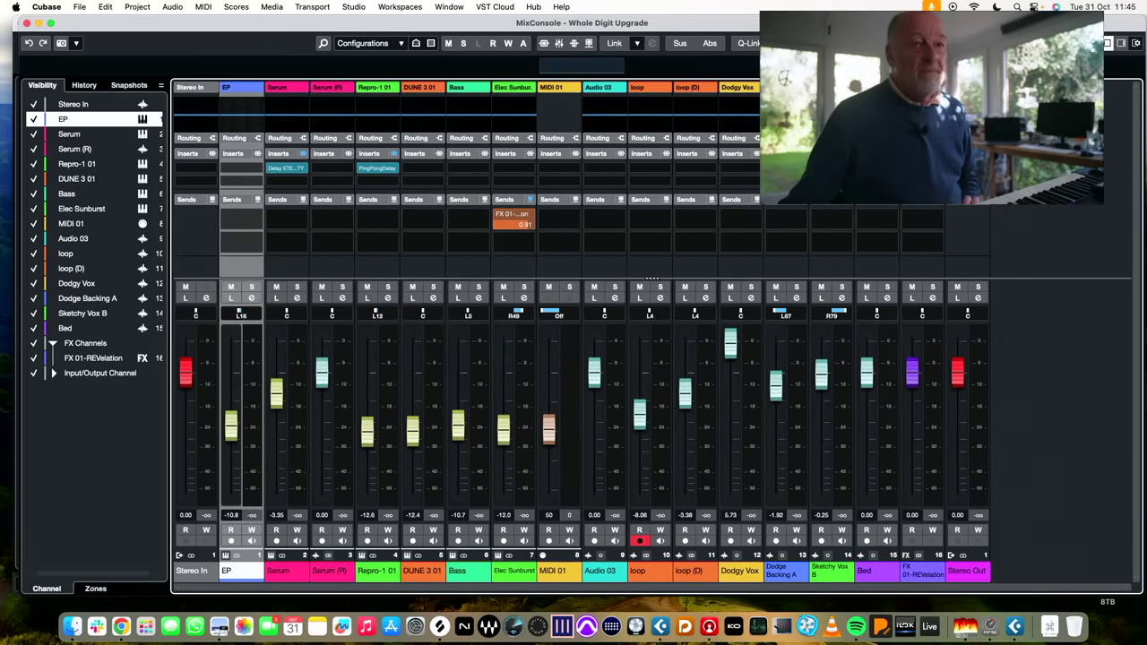
drag(816, 49, 560, 24)
key(super+w)
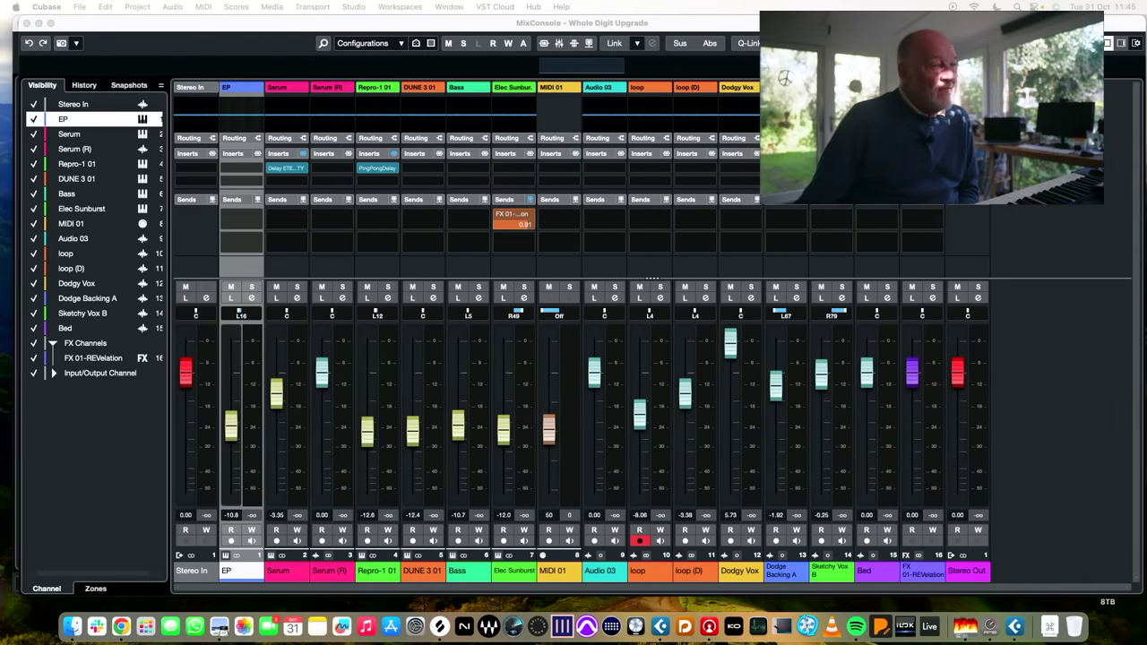
key(F3)
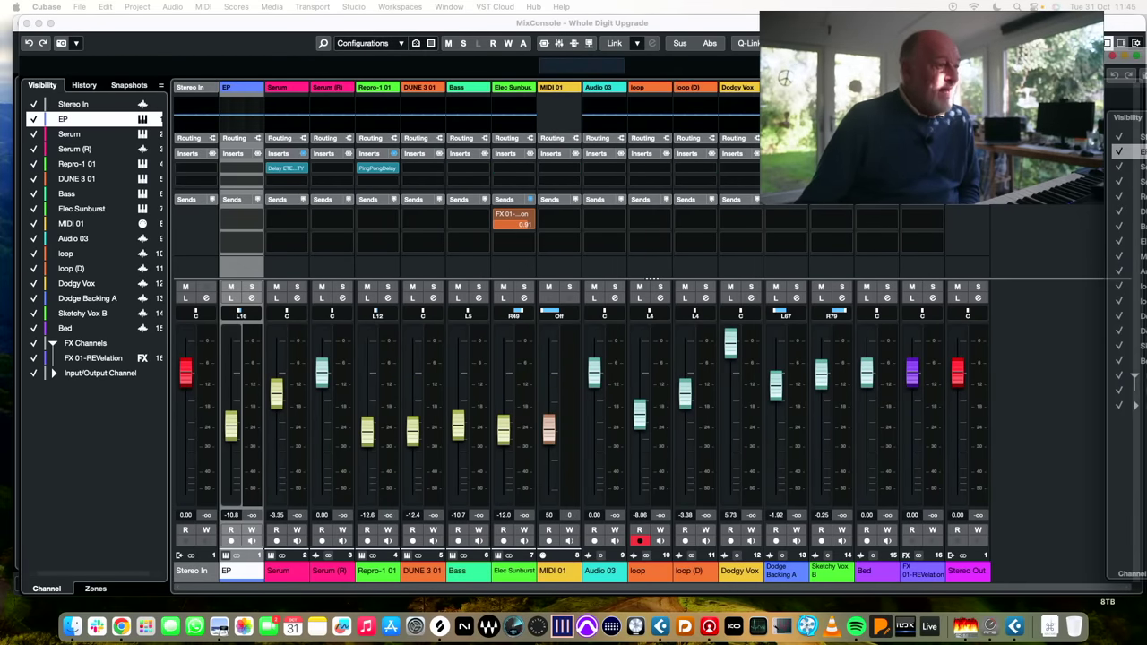
drag(1127, 27, 616, 20)
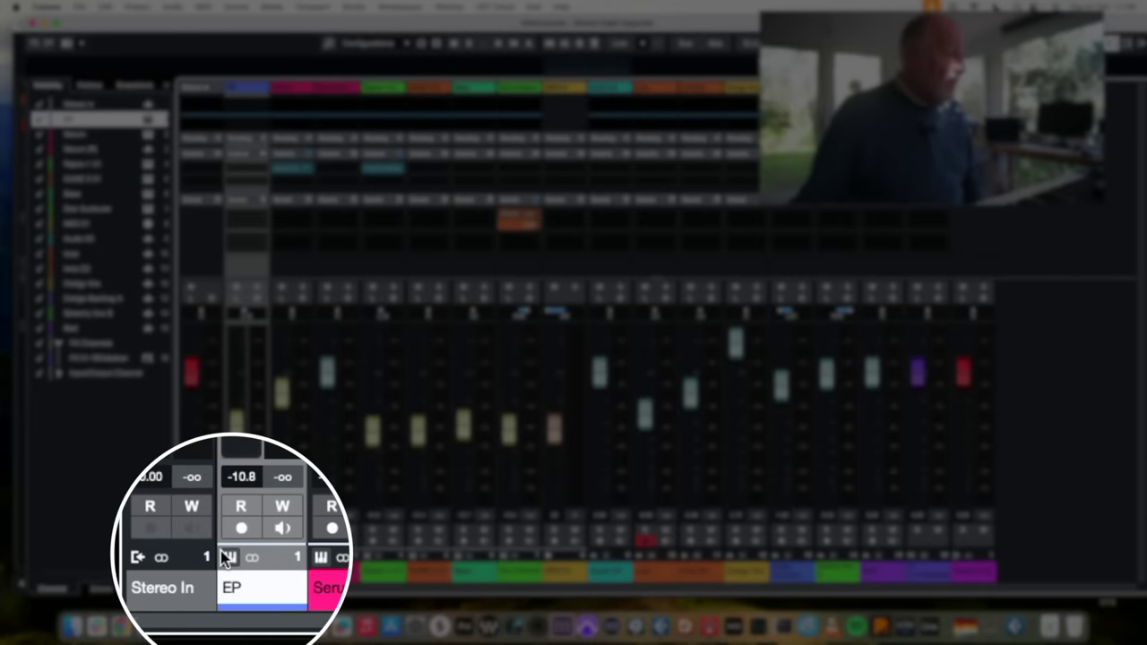
- Open and close the EP channel's Kontakt instrument Breakfast in NY, then close the MixConsole
click(230, 558)
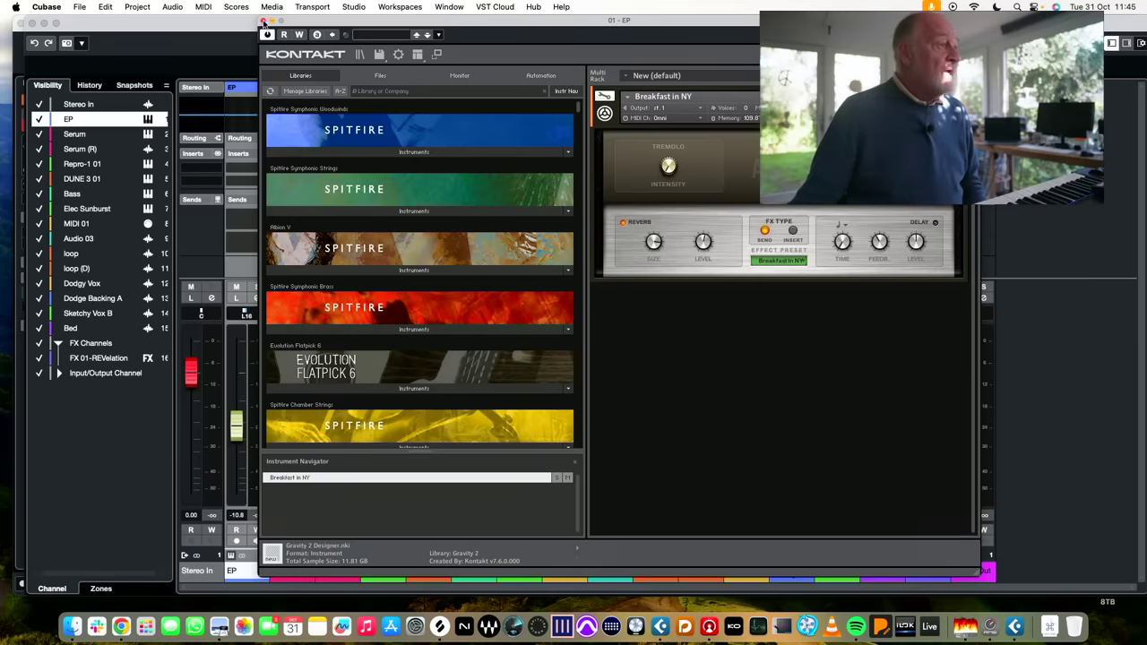
click(264, 21)
drag(259, 22, 661, 23)
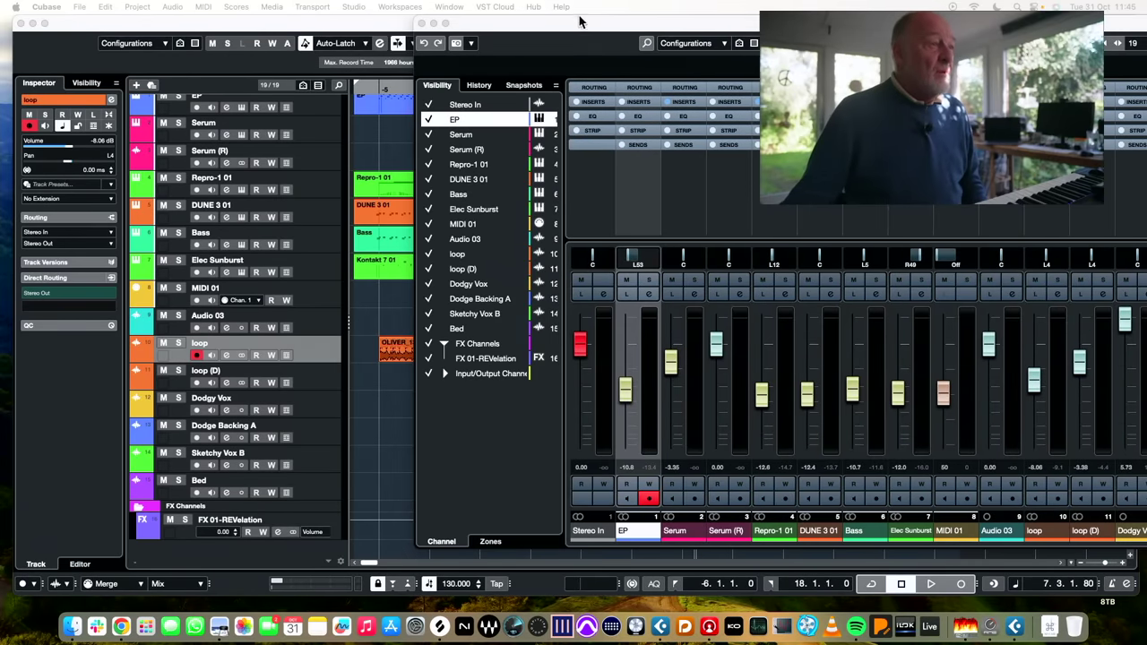
key(F3)
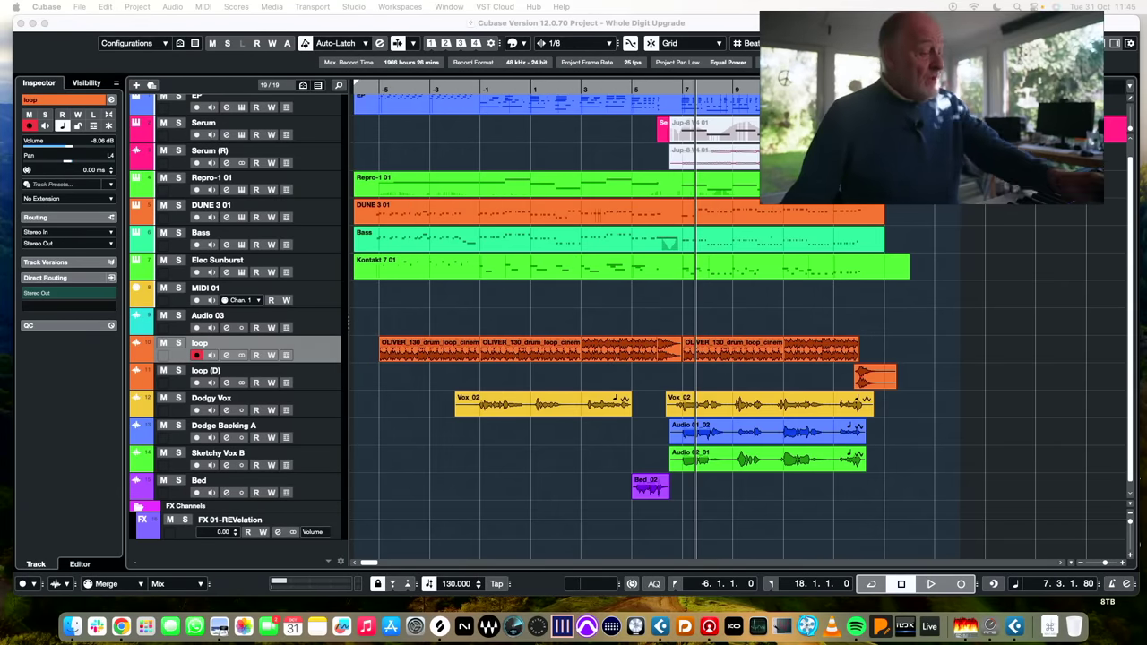
key(super+Tab)
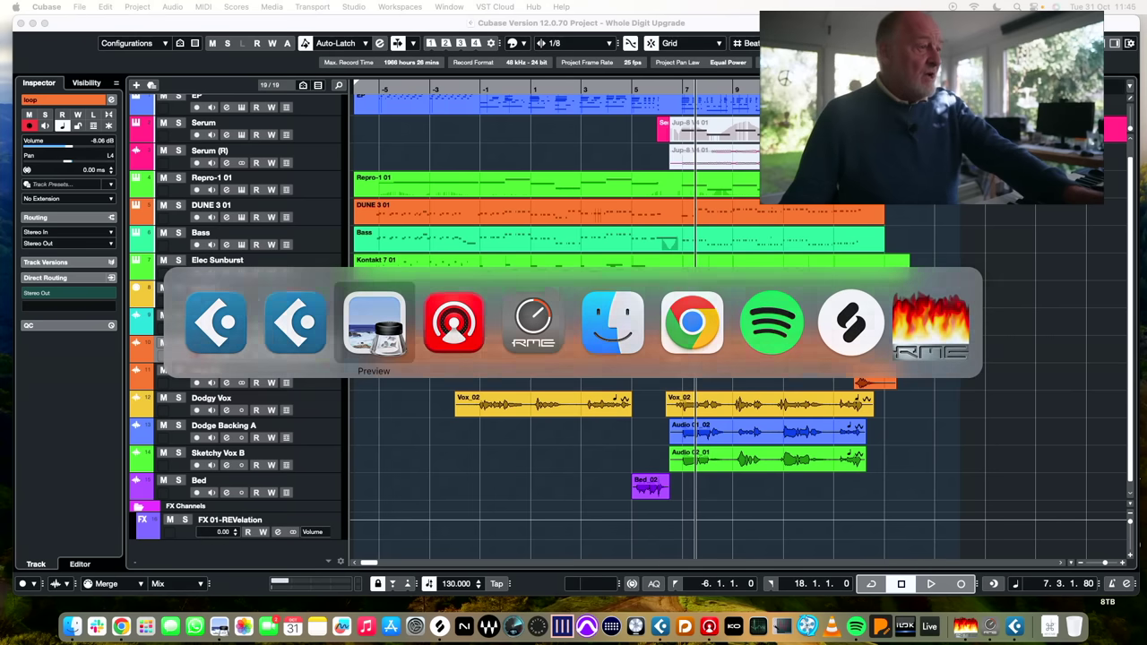
key(Escape)
key(super+Tab)
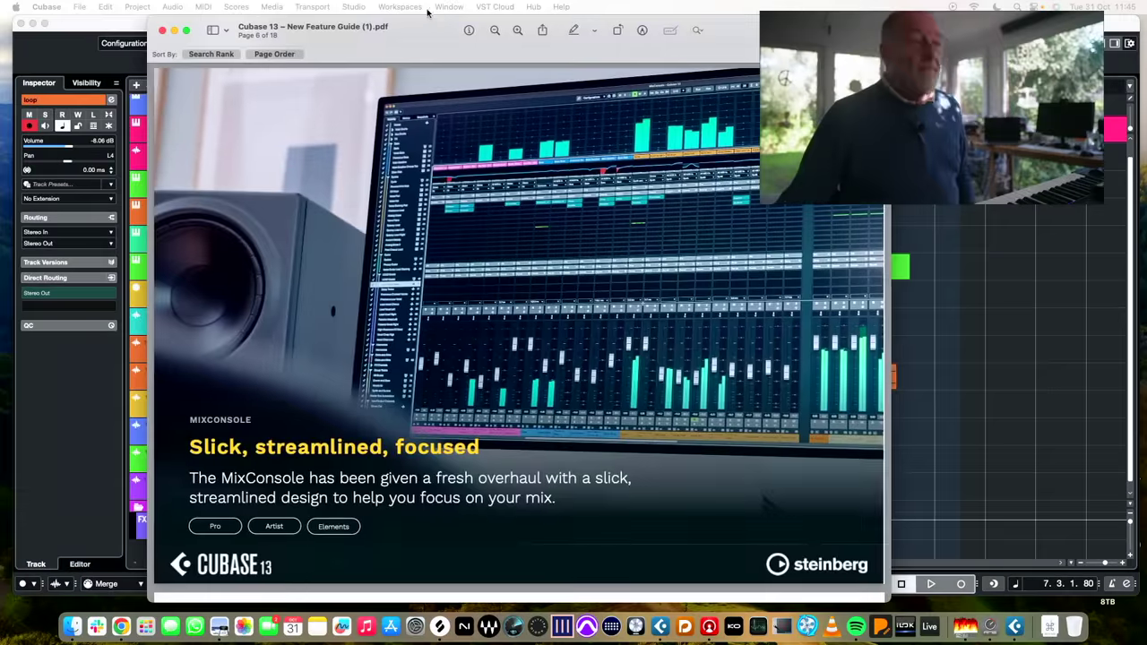
scroll(535, 250, down, 10)
scroll(535, 250, down, 3)
scroll(537, 246, up, 3)
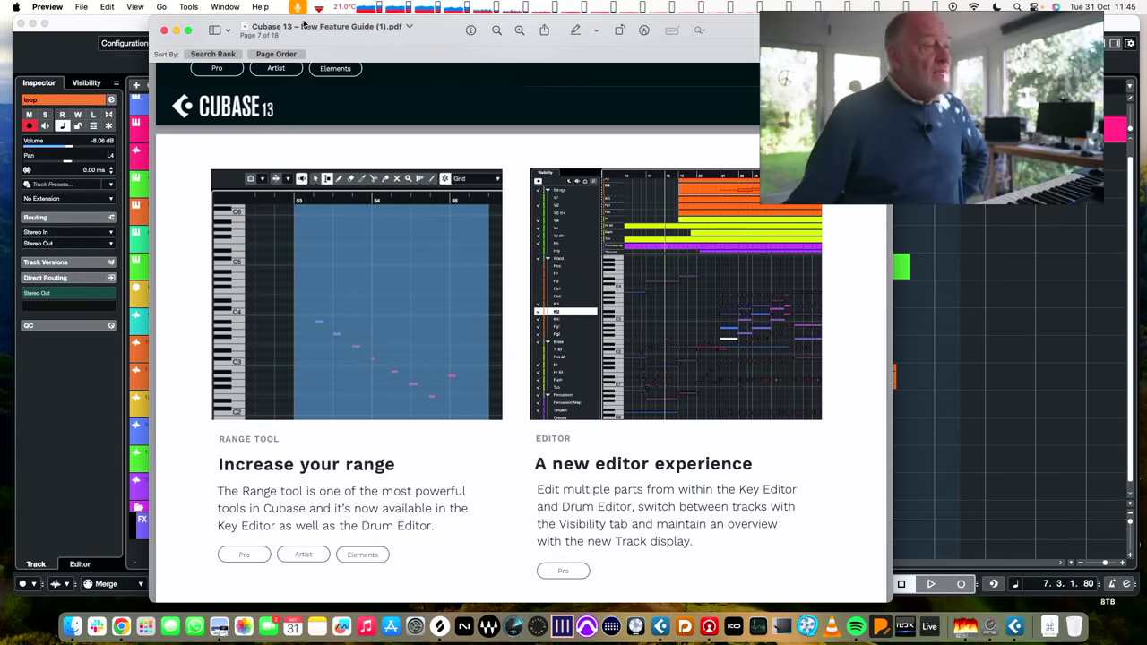
key(super+Tab)
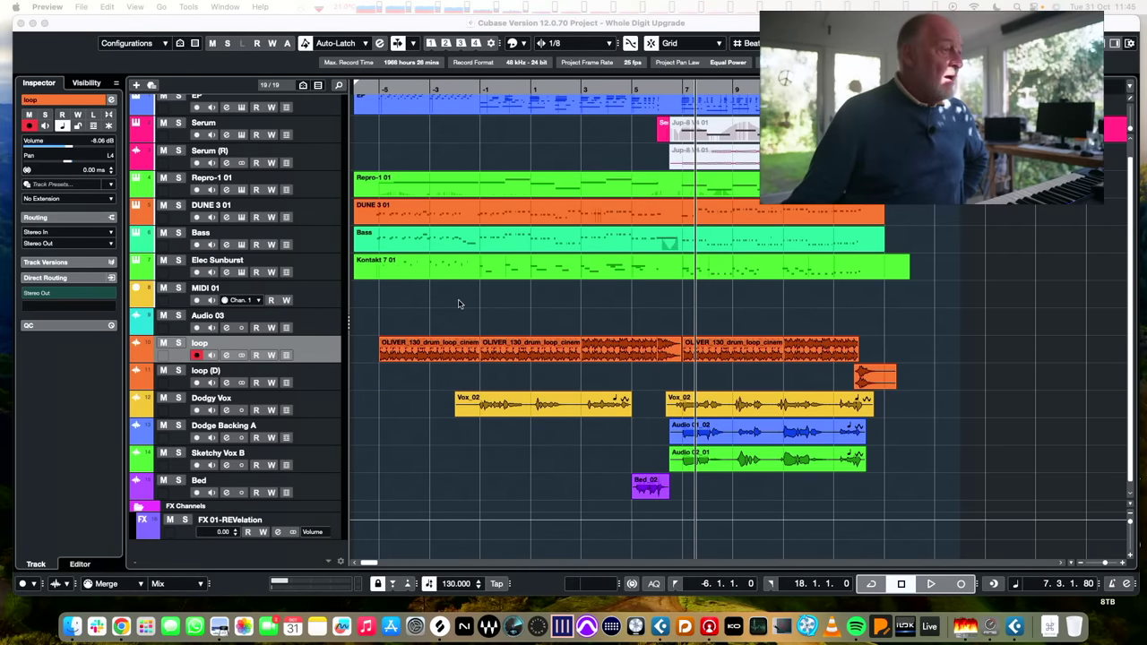
- Open the DUNE 3 01 part in the Key Editor
click(457, 303)
double_click(439, 213)
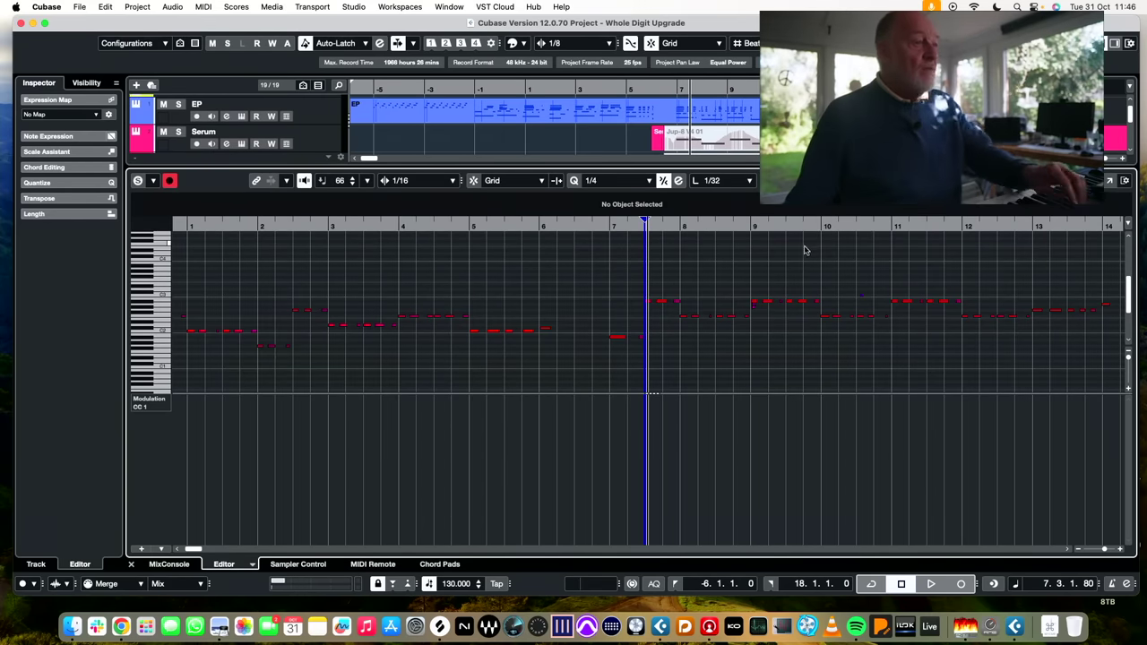
right_click(757, 243)
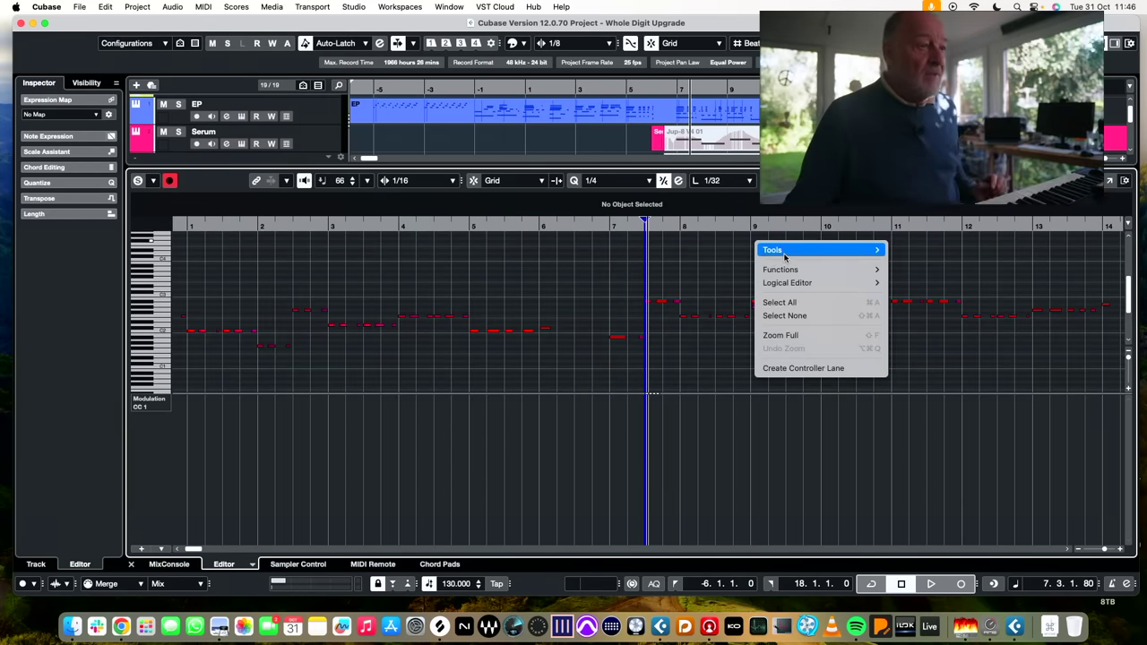
mouse_move(806, 250)
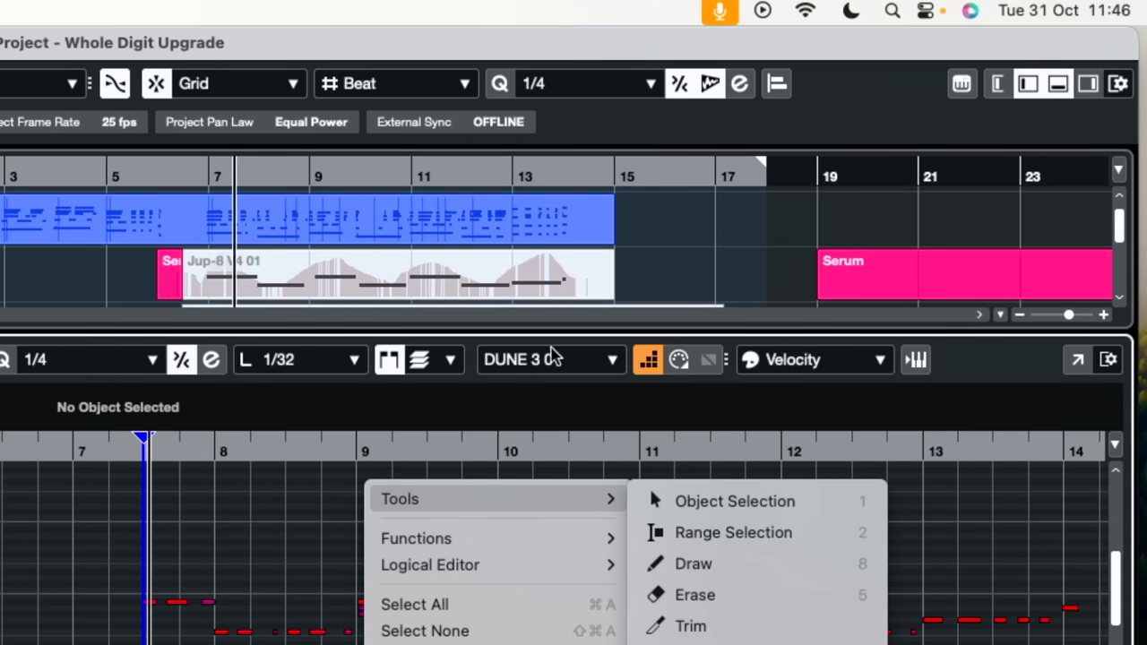
click(556, 358)
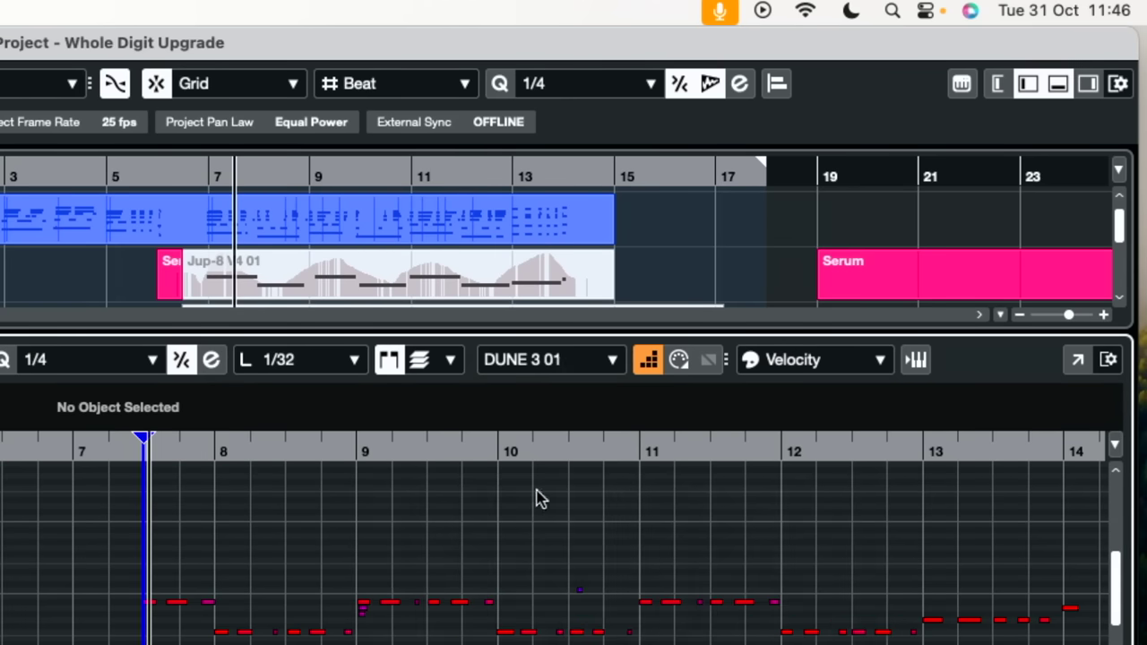
- Switch to the Range Selection tool and mark bars 7 to 11 (6.4.2.45 to 10.4.4.9)
right_click(577, 402)
mouse_move(615, 407)
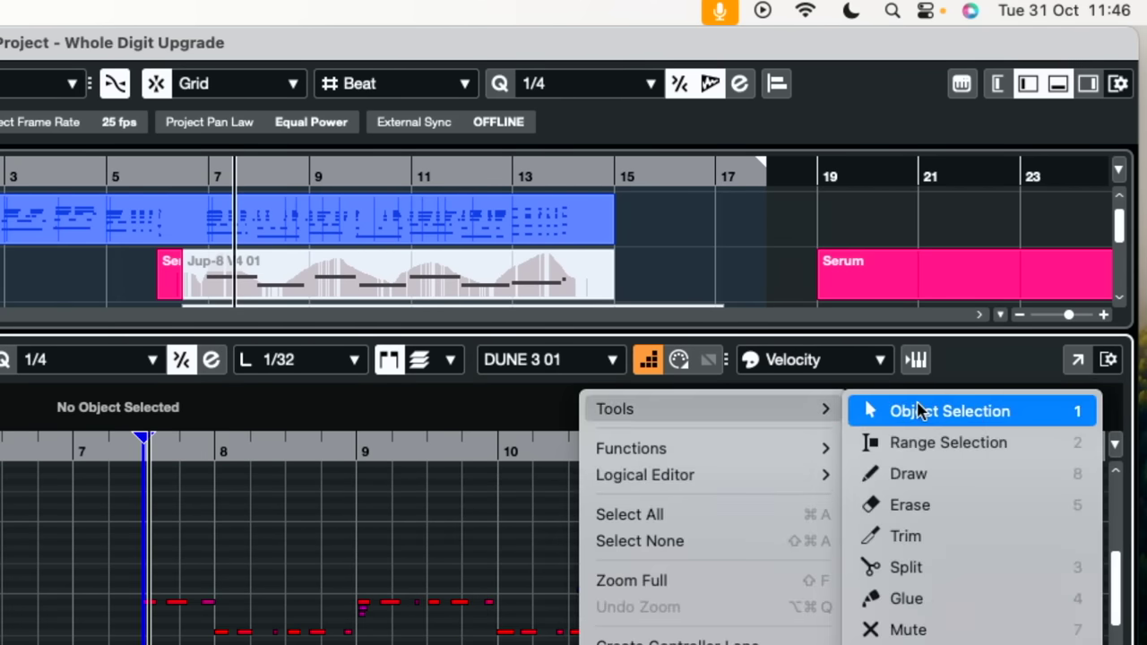
click(925, 443)
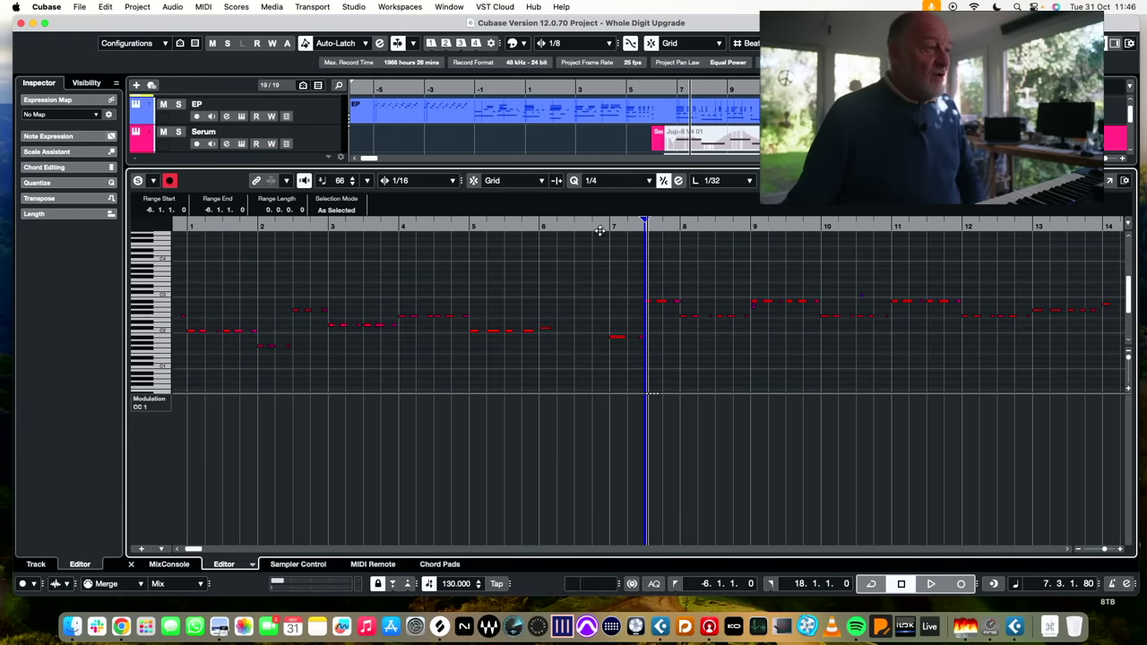
drag(598, 260, 887, 294)
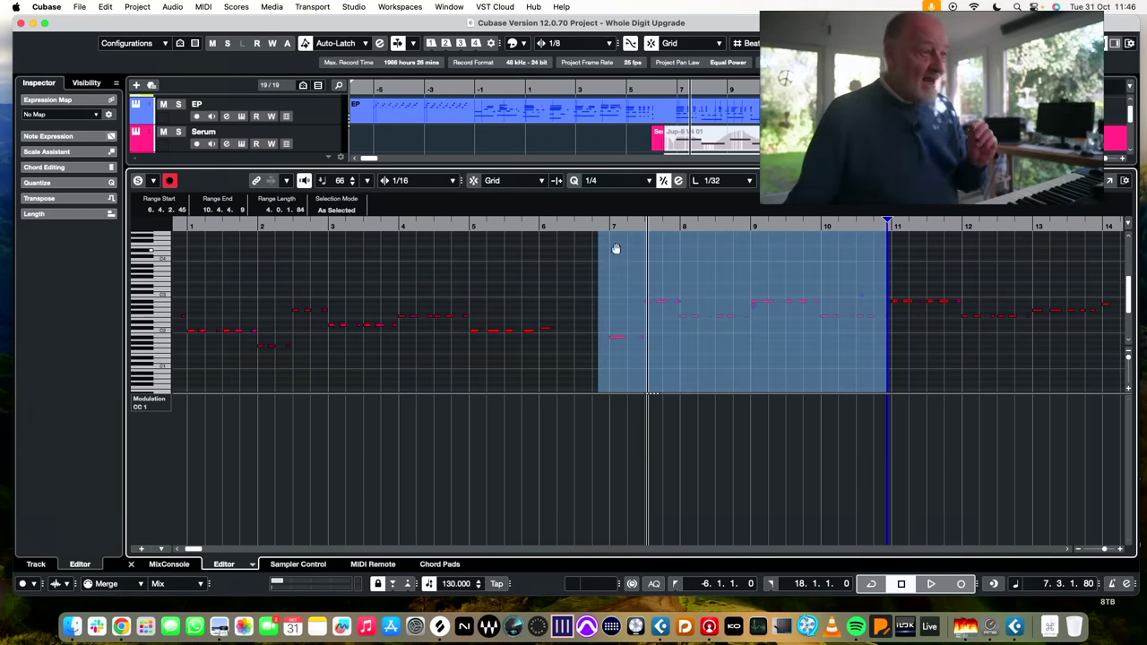
scroll(631, 280, up, 3)
scroll(631, 280, down, 6)
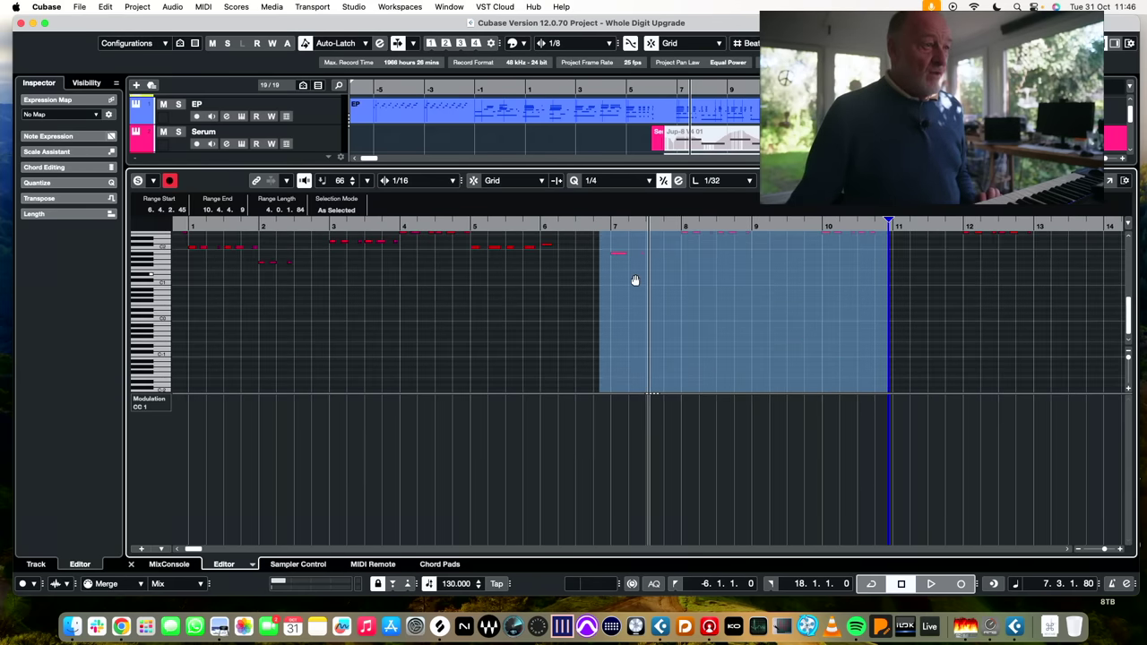
- Open the EP part in the Key Editor, range-select bars 7 to 11, then close the editor
key(super+e)
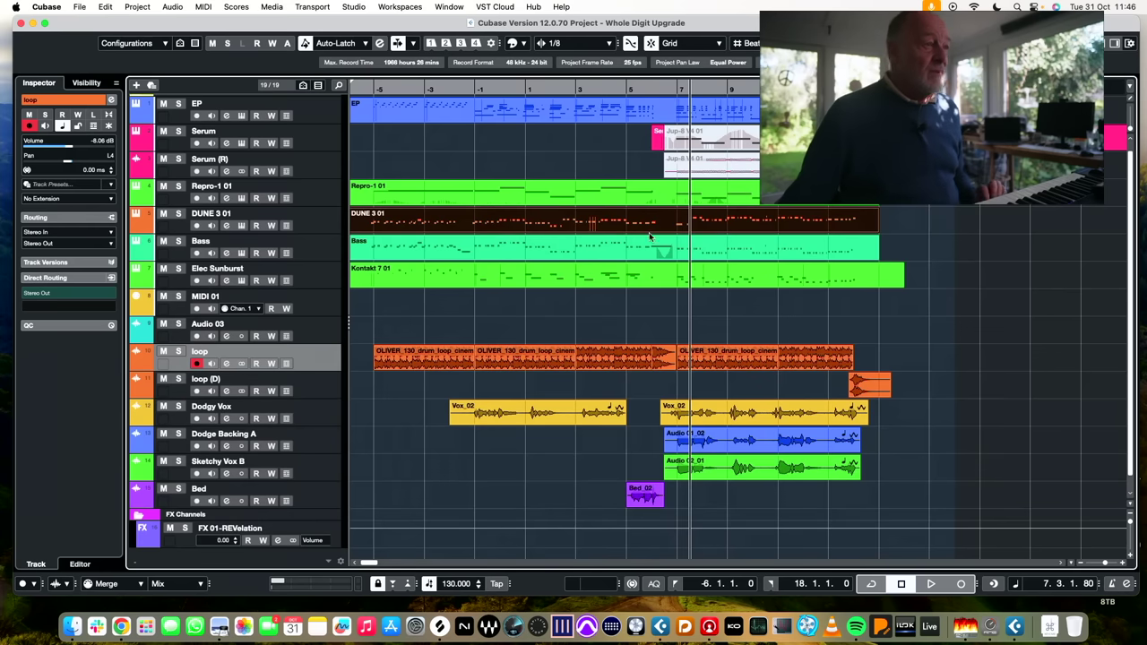
click(654, 103)
key(super+e)
scroll(594, 322, down, 4)
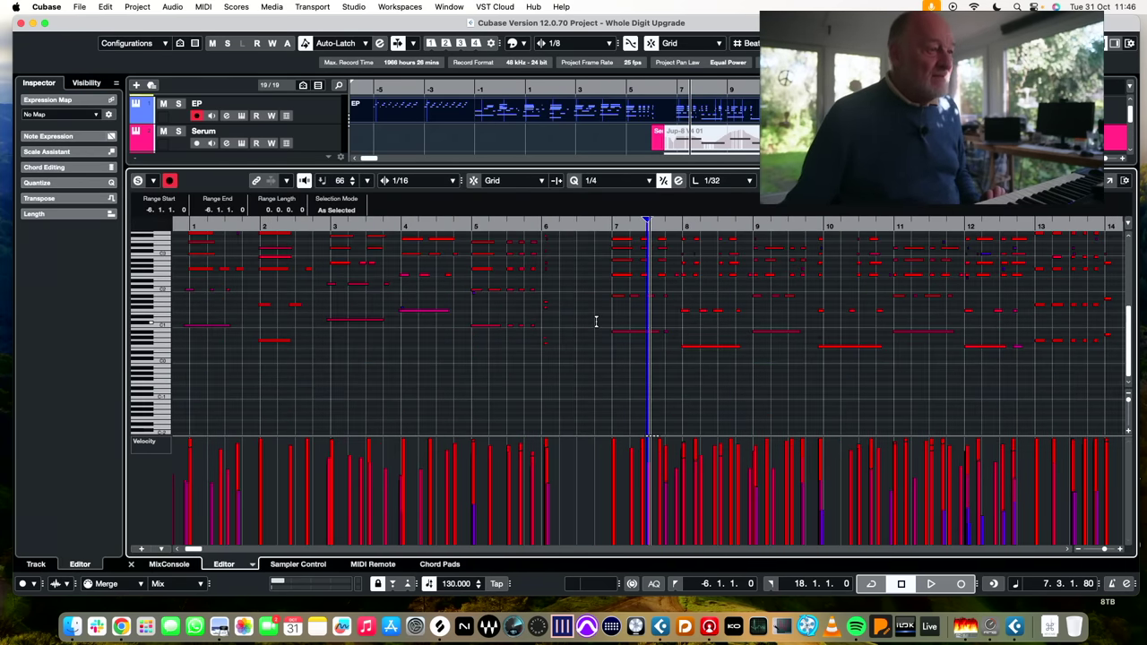
drag(601, 332, 661, 336)
drag(601, 359, 898, 354)
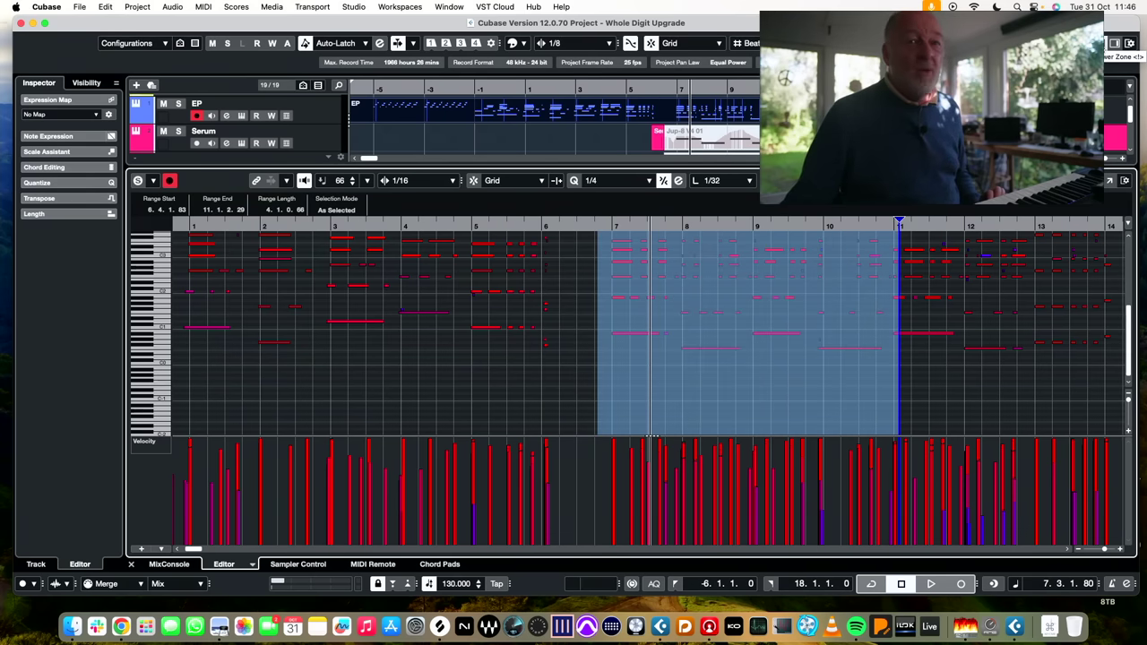
key(super+e)
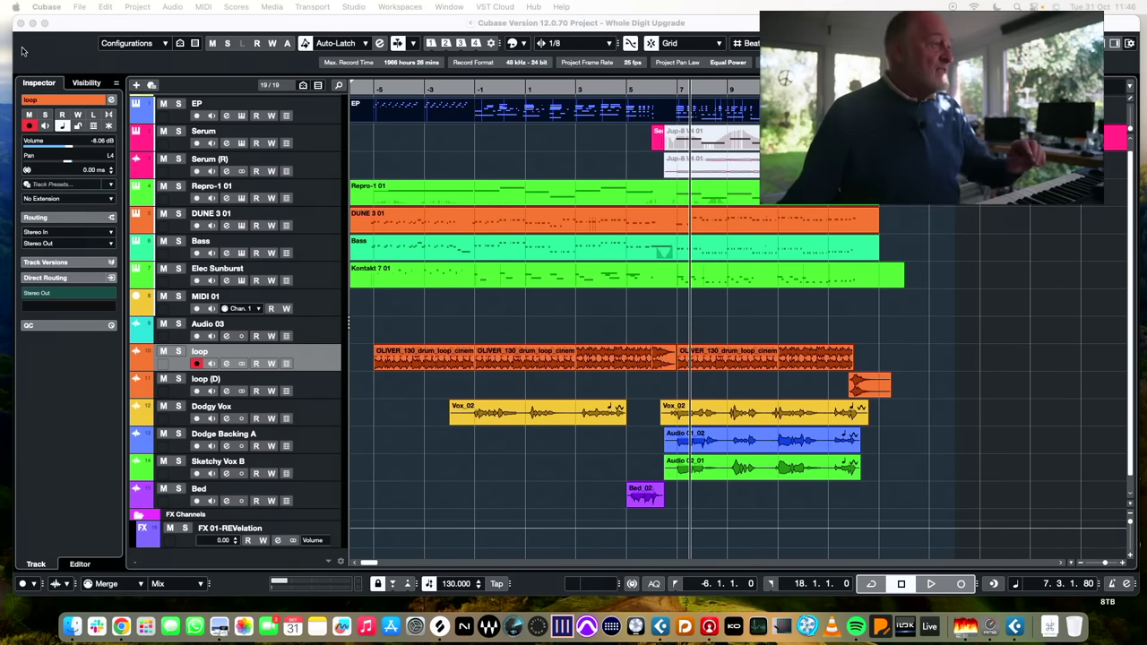
- Show the Visibility list and open the Repro-1, DUNE 3, Bass and Kontakt 7 parts together in the Key Editor
click(86, 83)
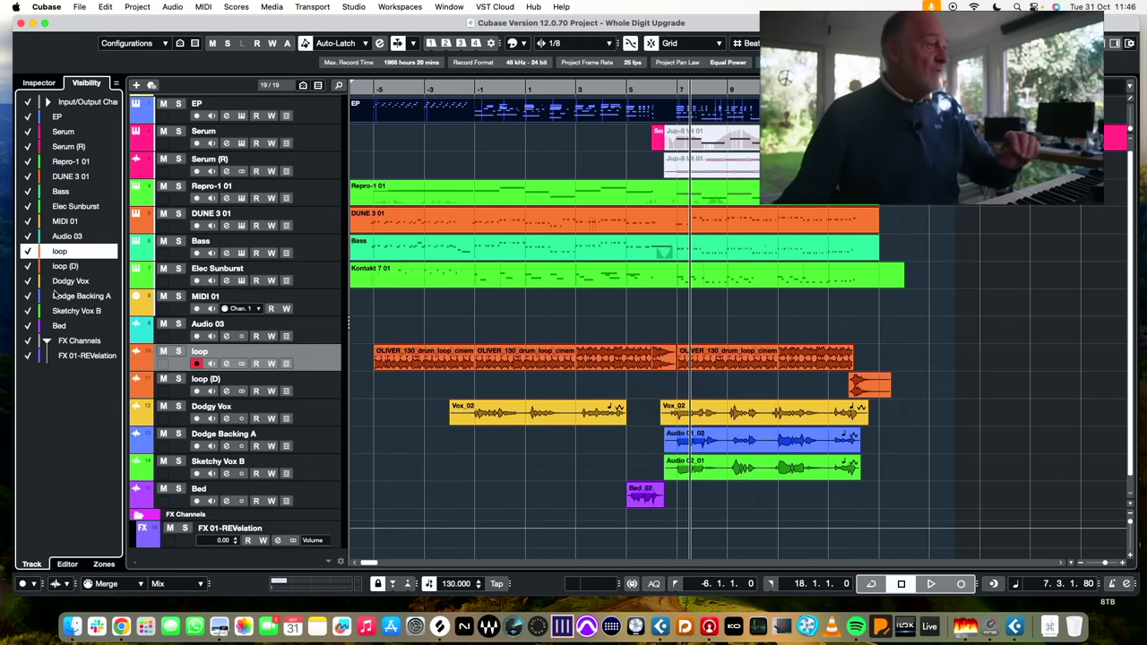
drag(471, 173, 582, 295)
double_click(527, 195)
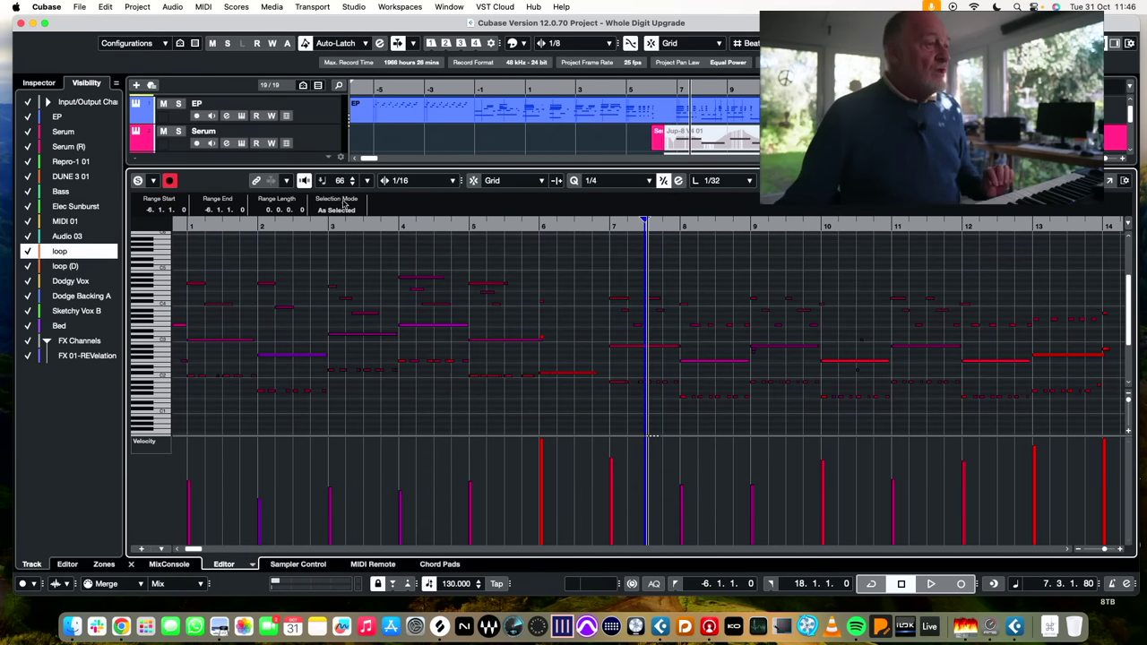
click(32, 185)
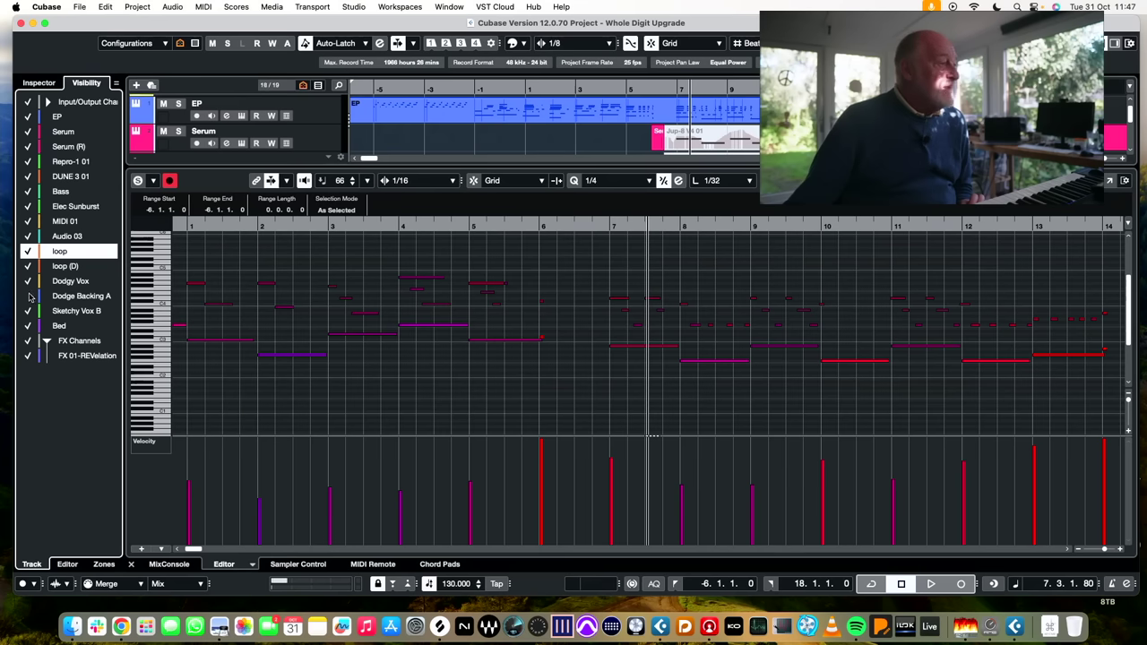
key(super+alt+e)
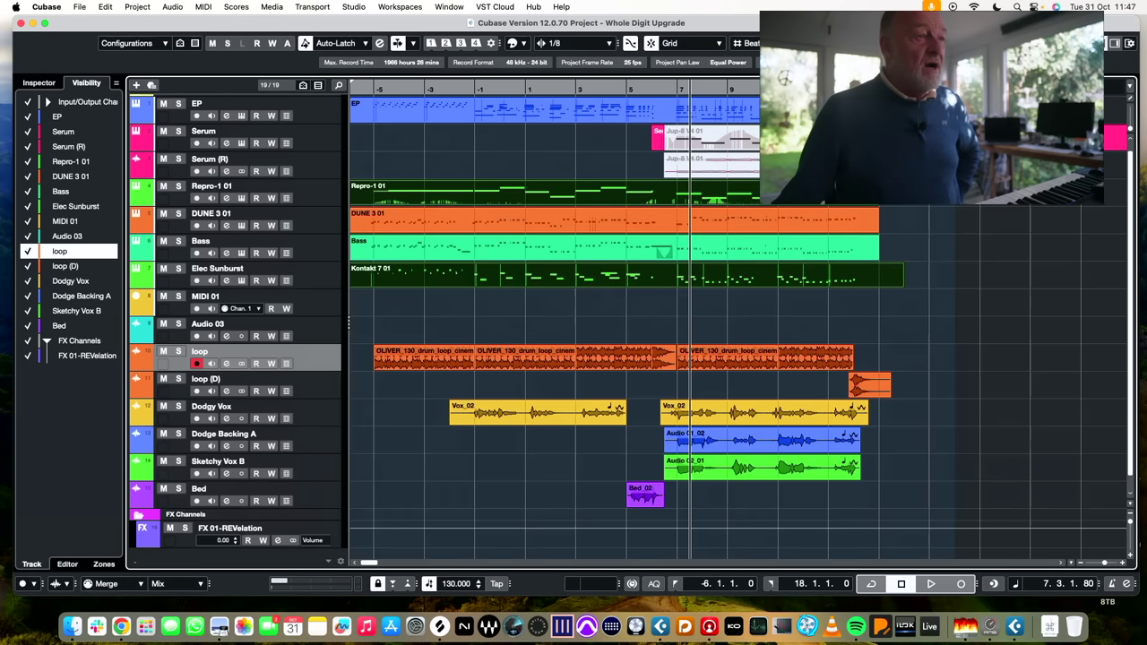
- Select only the Repro-1 01 and DUNE 3 01 parts and view their notes together
click(707, 199)
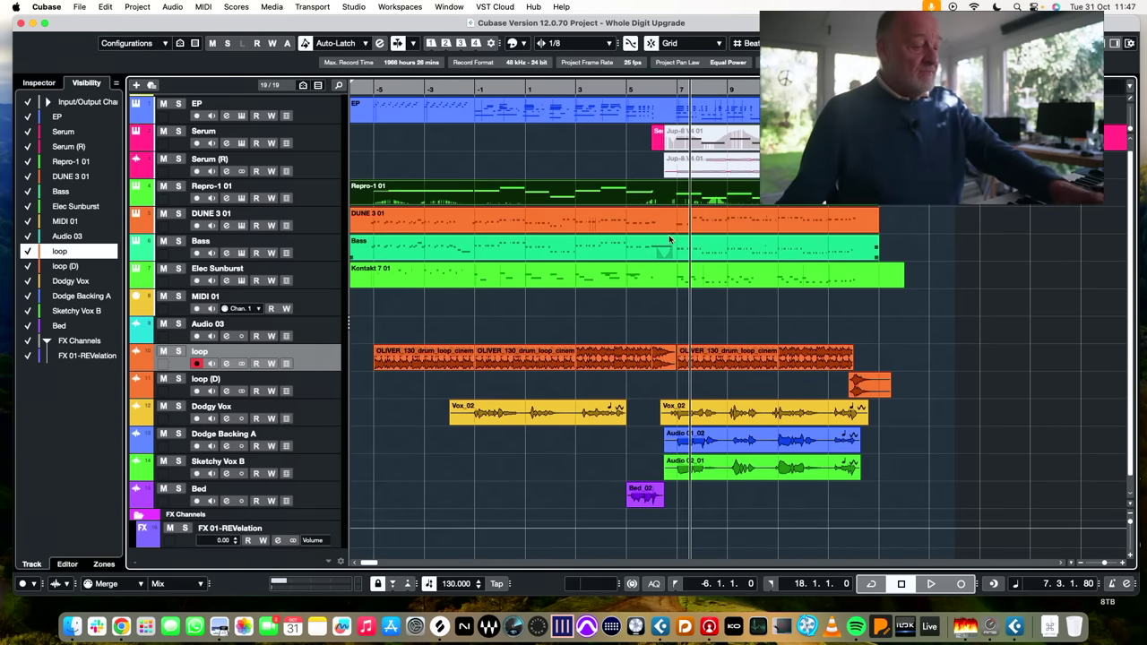
shift+click(670, 224)
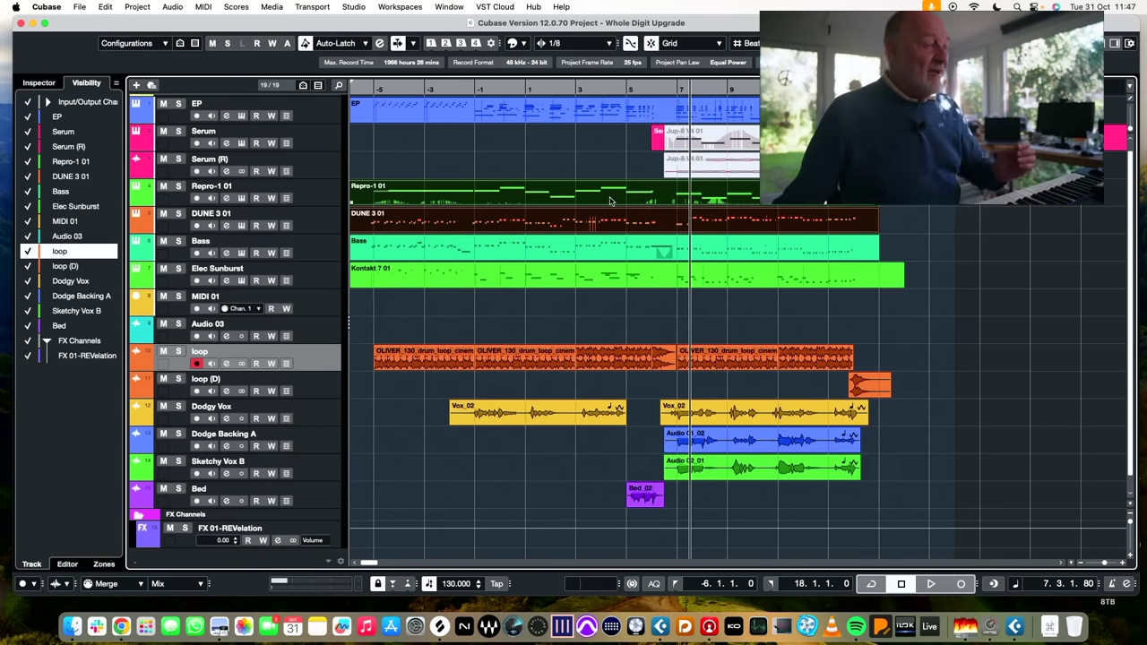
key(super+alt+e)
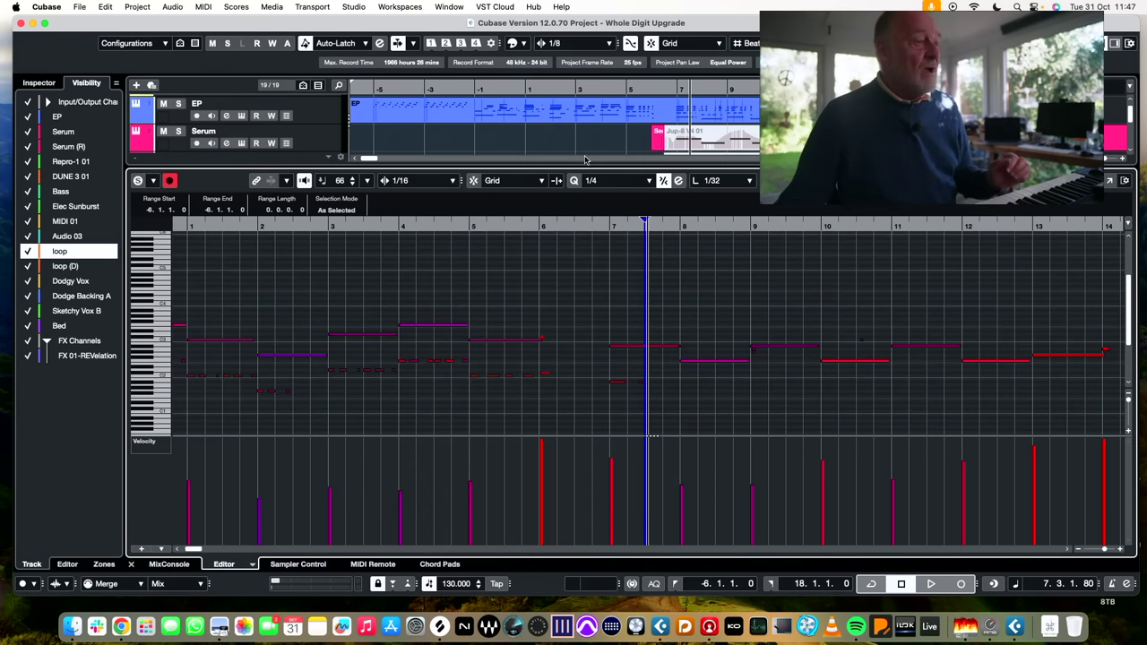
key(super+alt+e)
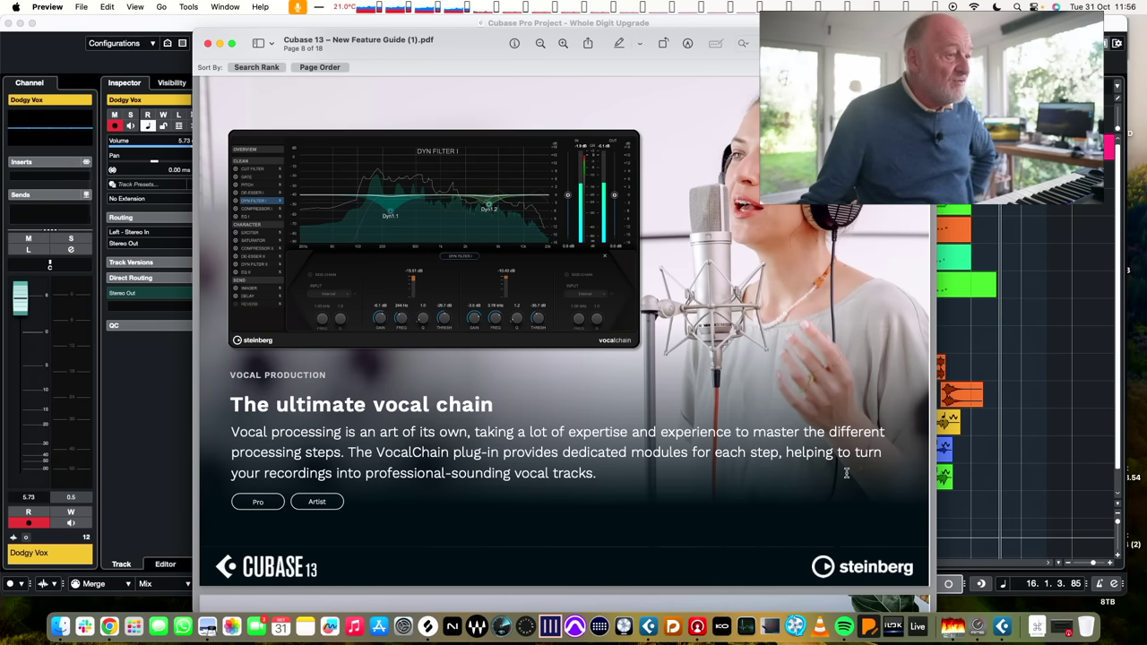
- Scroll the feature guide to page 8 on the VocalChain plug-in
scroll(325, 470, down, 1)
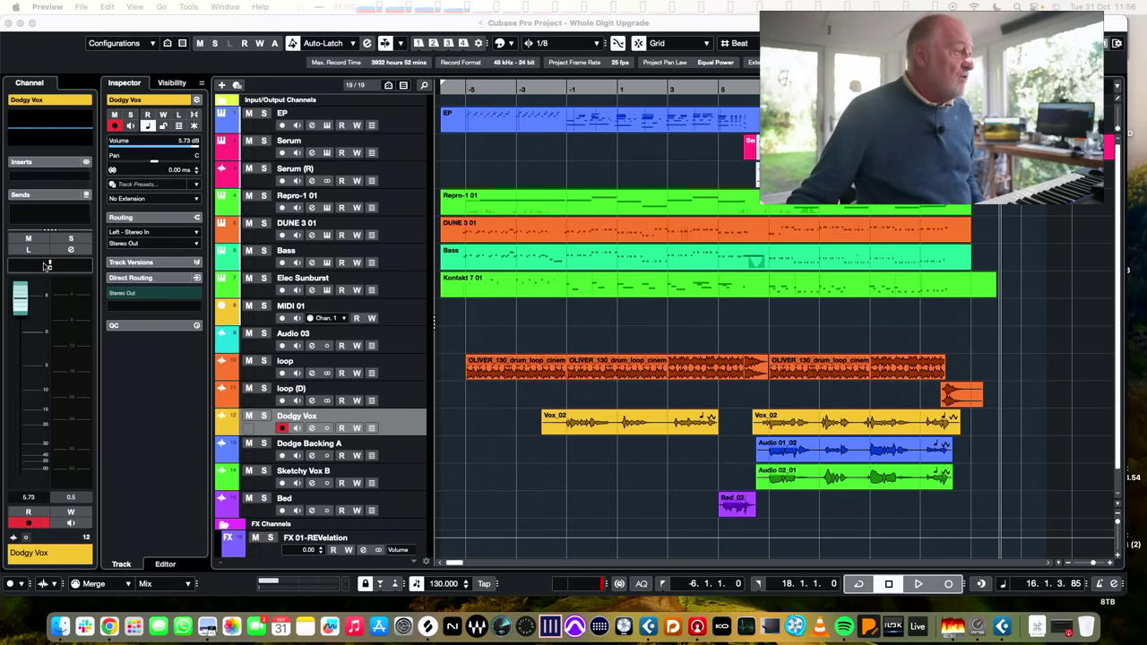
- Search 'voca' in the Dodgy Vox insert browser, load VocalChain, and open its editor
click(86, 176)
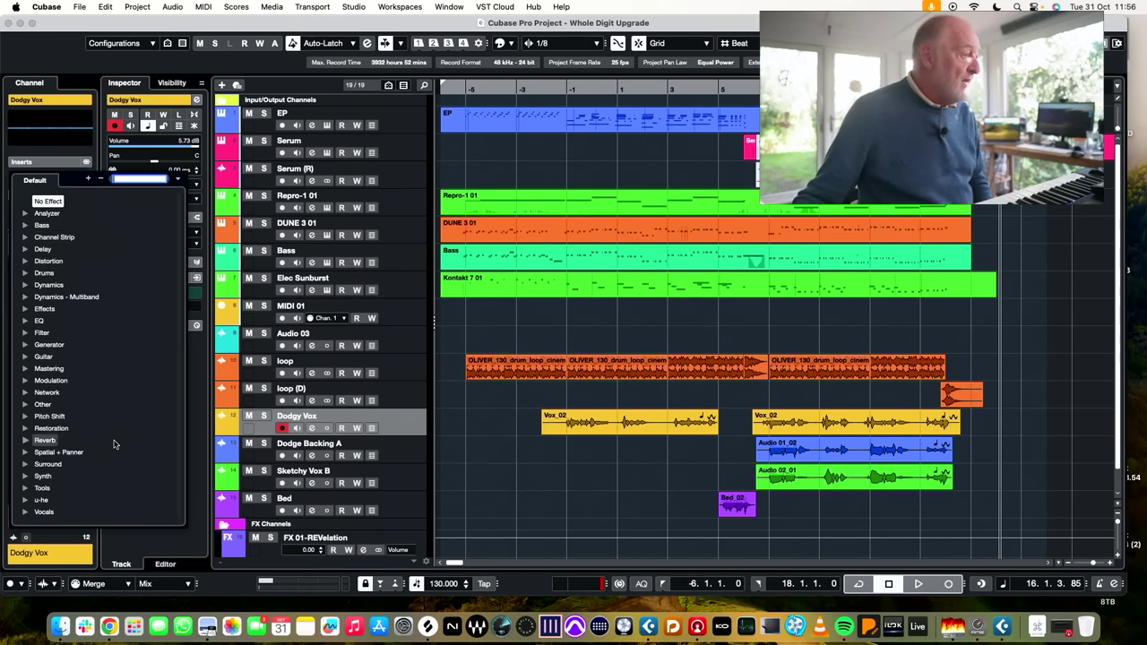
text(voca)
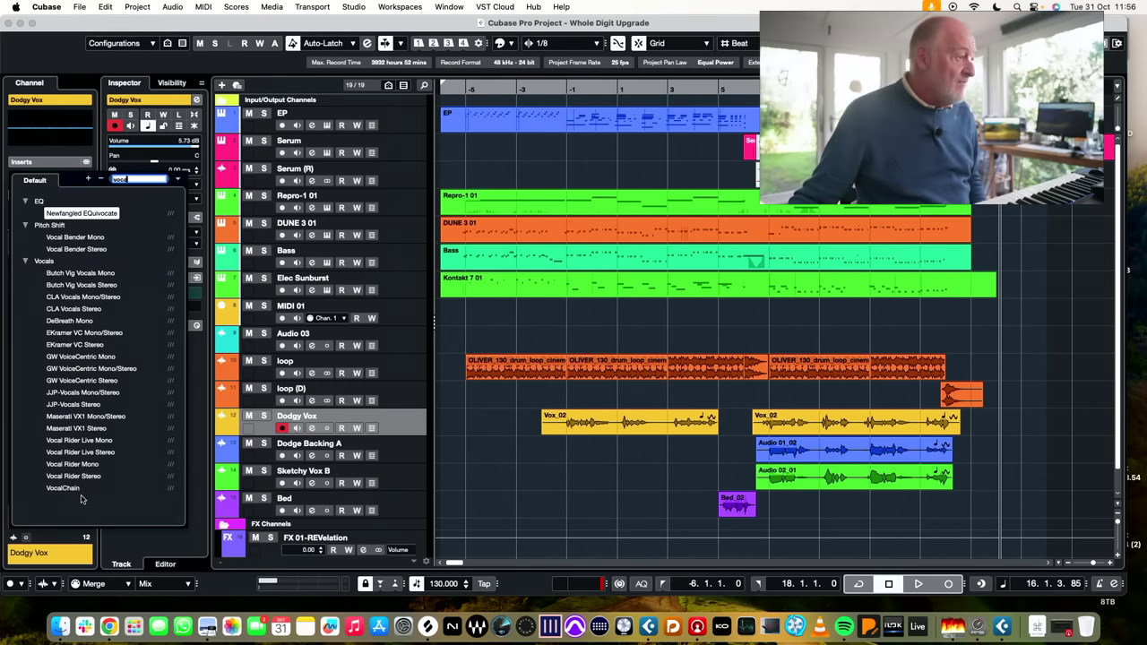
click(79, 493)
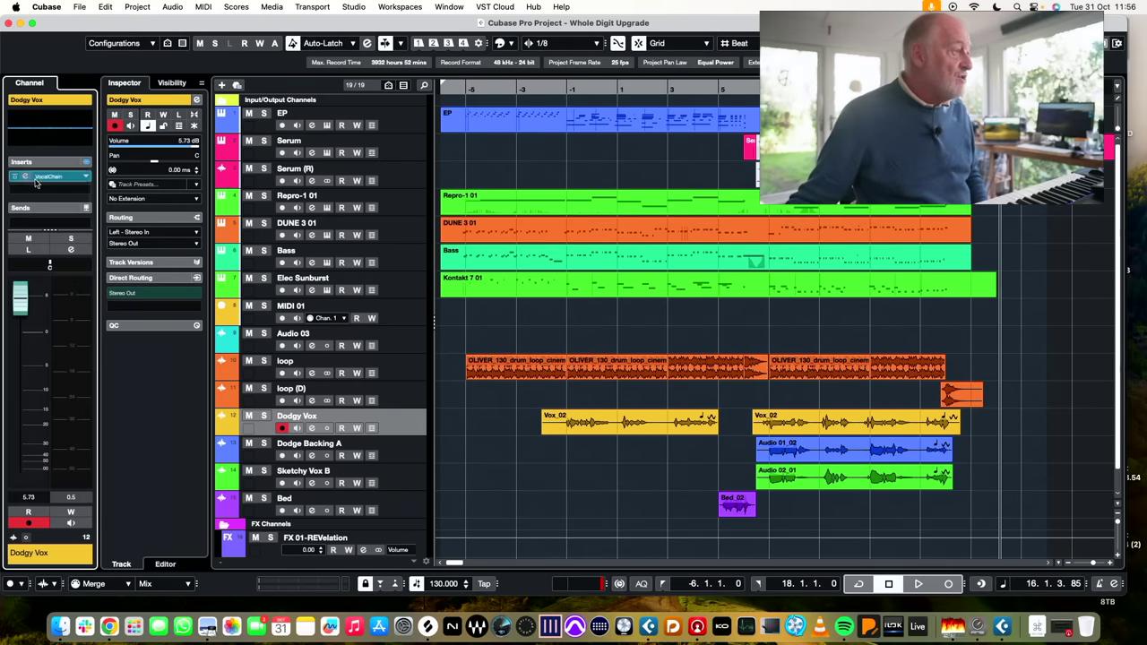
click(41, 179)
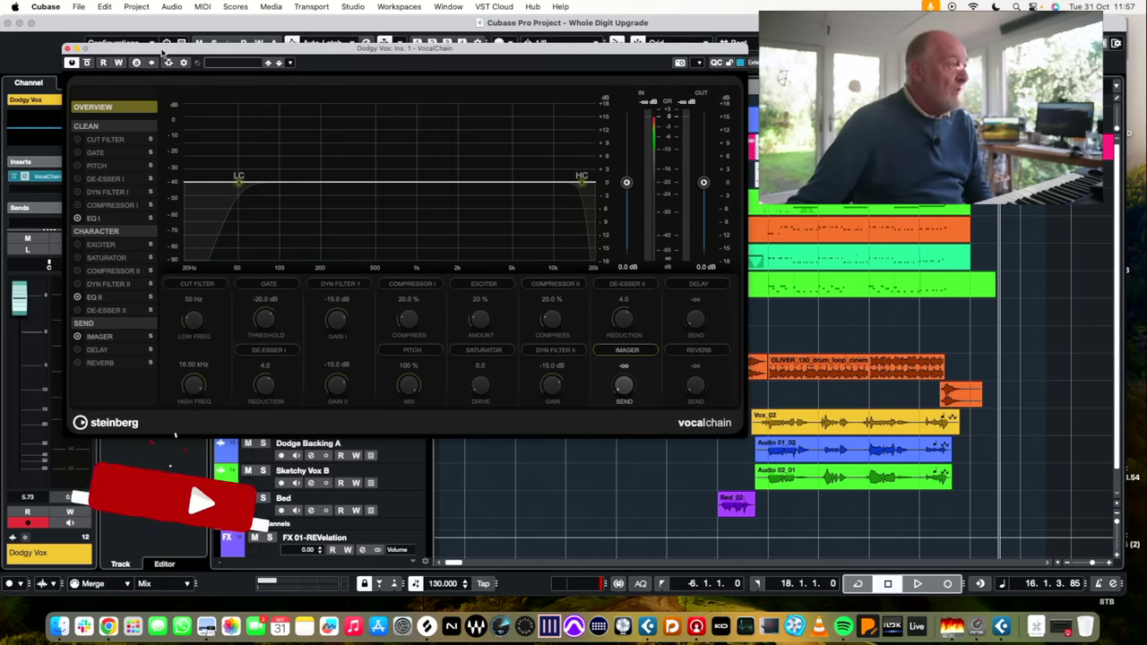
- Move the VocalChain window up and to the left, out of the way
drag(164, 52, 115, 24)
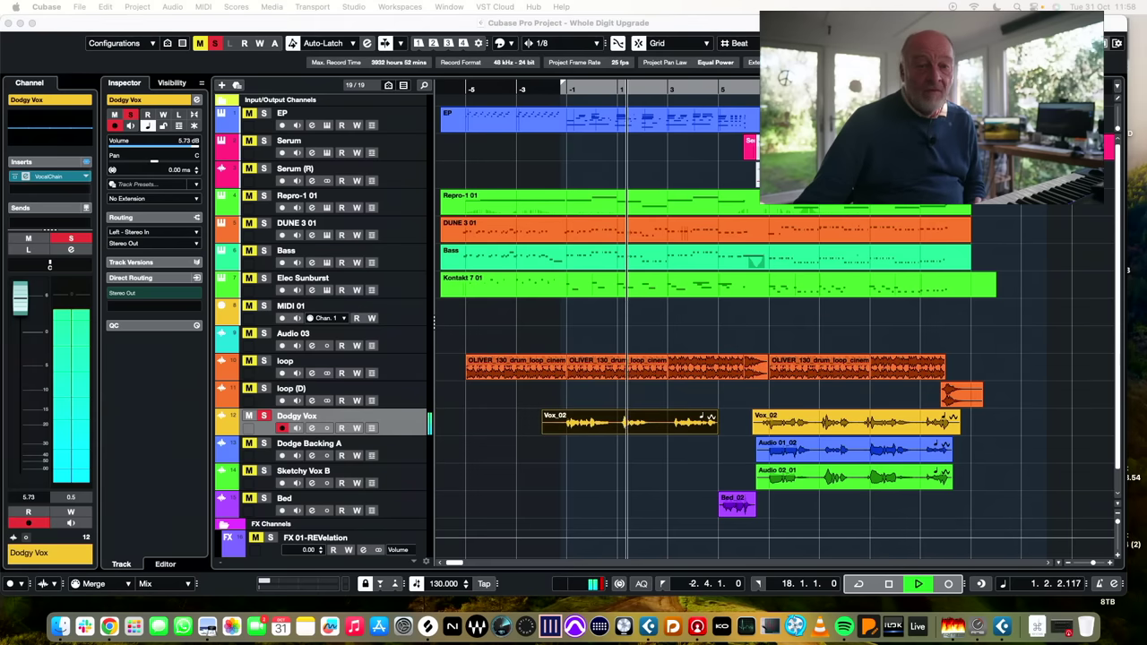
- Reopen VocalChain and turn the Pitch module's Correct amount well down while playback runs
click(533, 481)
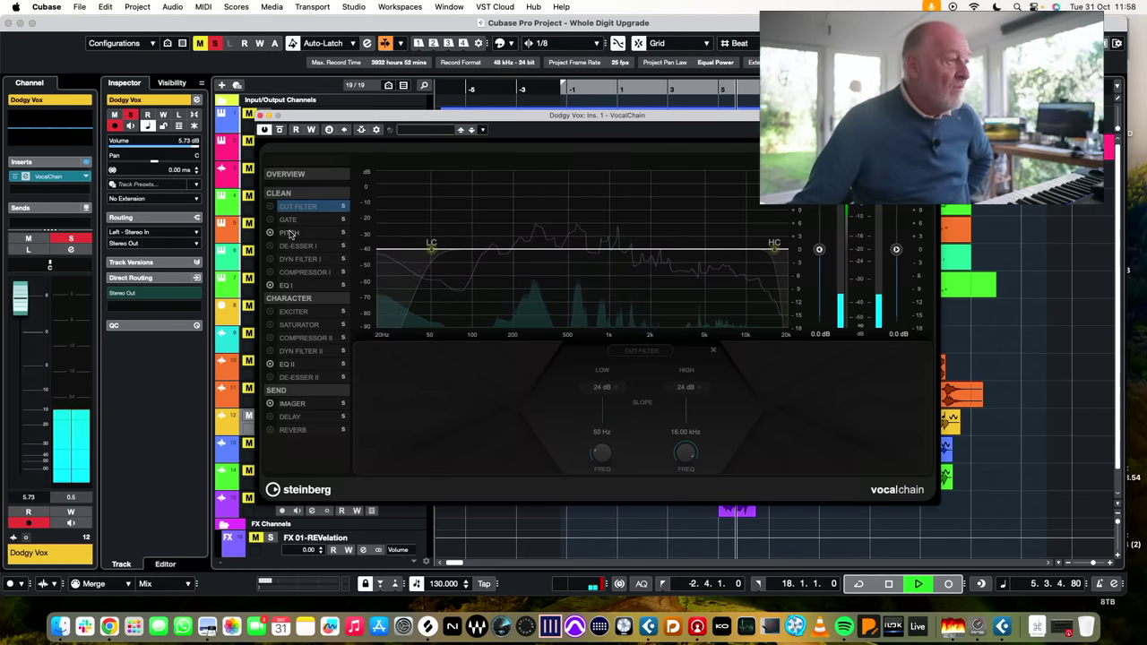
click(288, 232)
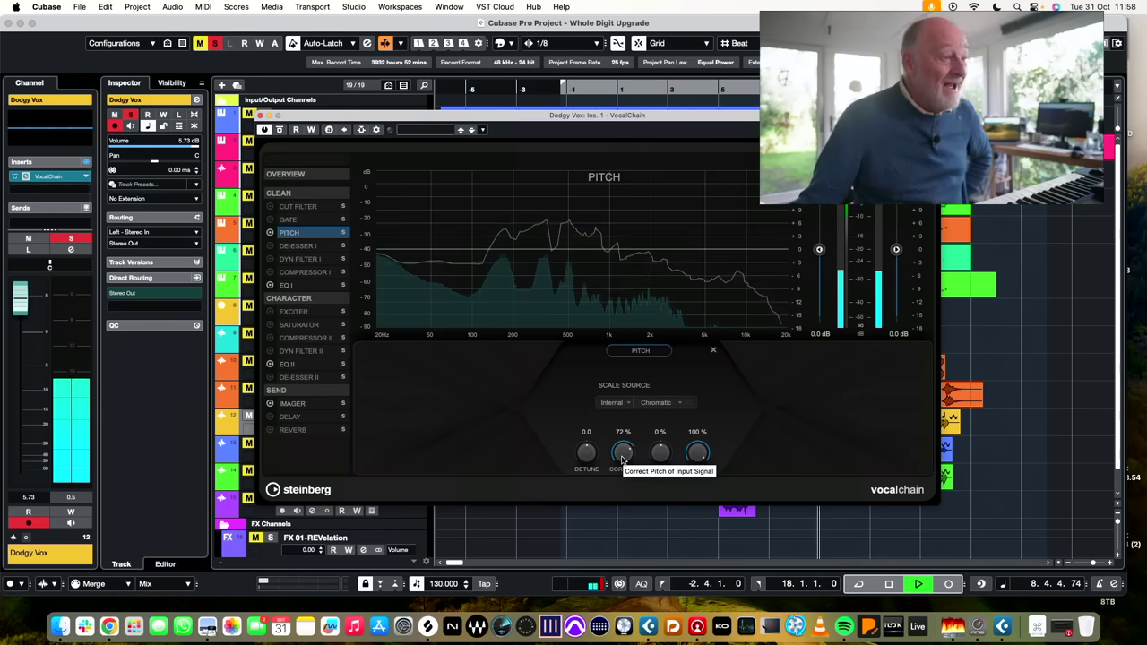
drag(623, 460, 633, 433)
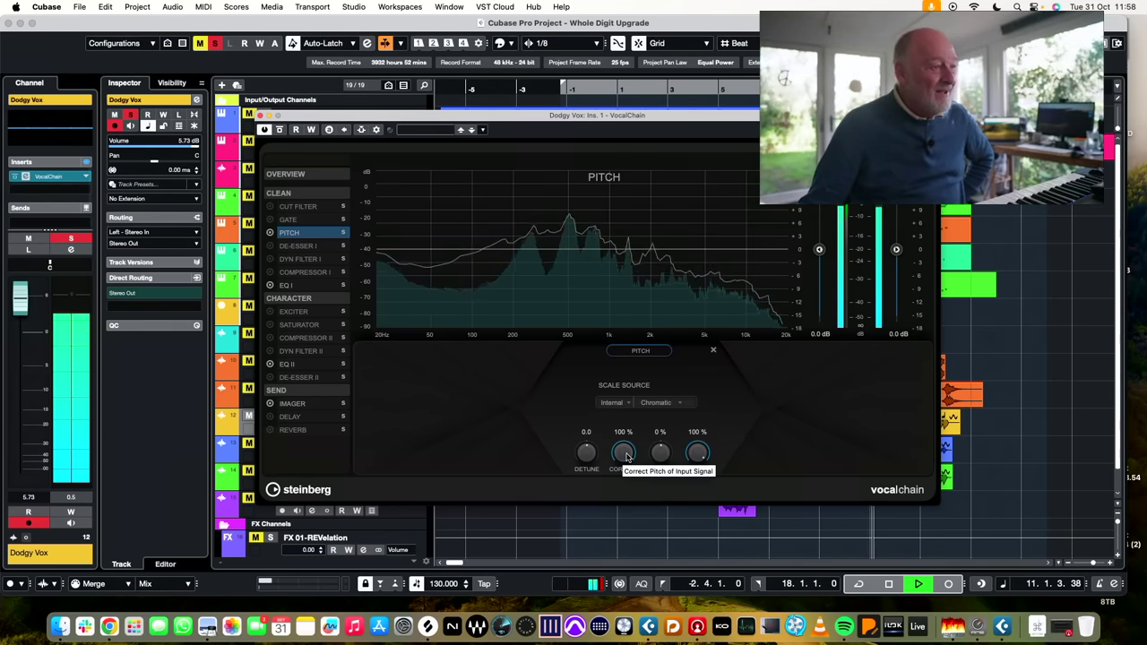
drag(625, 458, 622, 462)
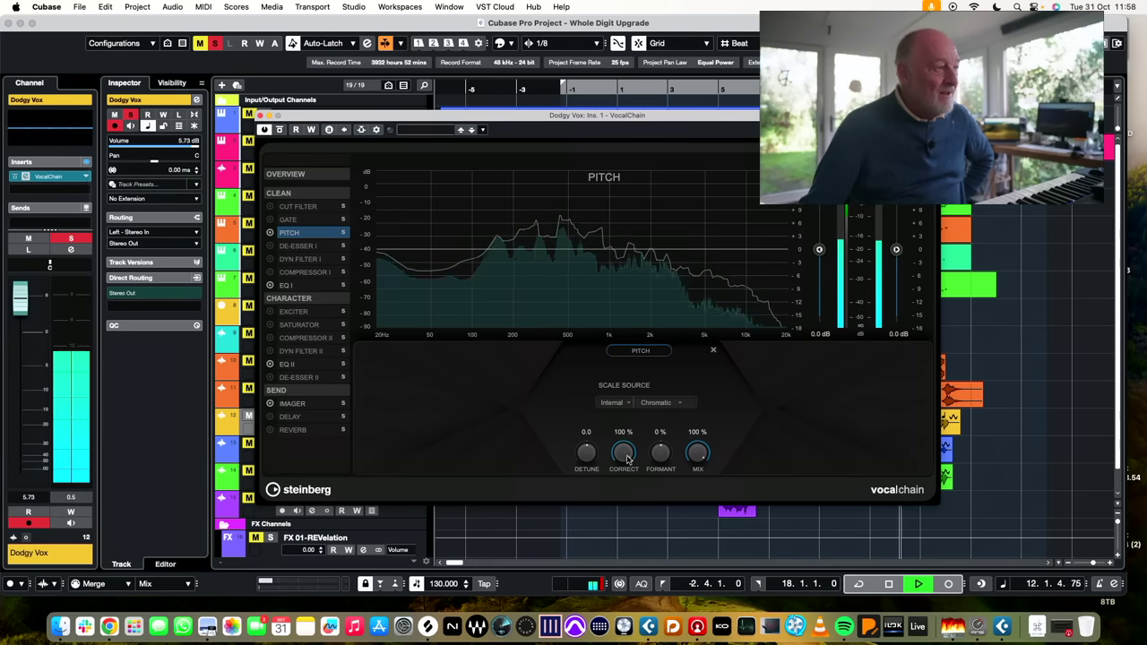
click(297, 206)
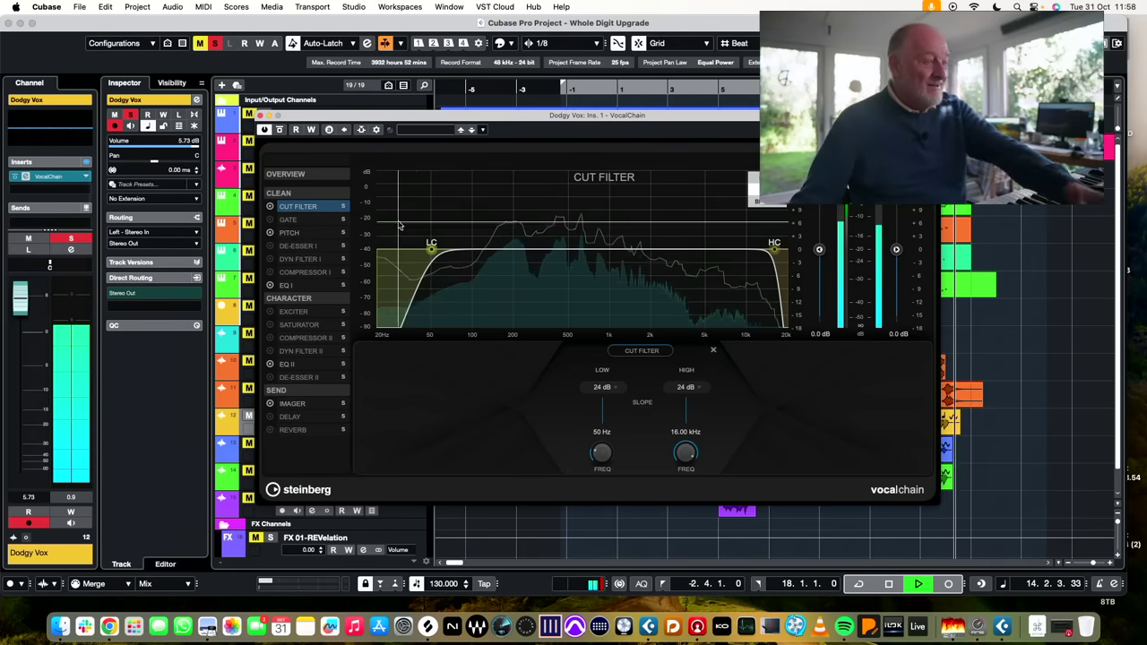
key(space)
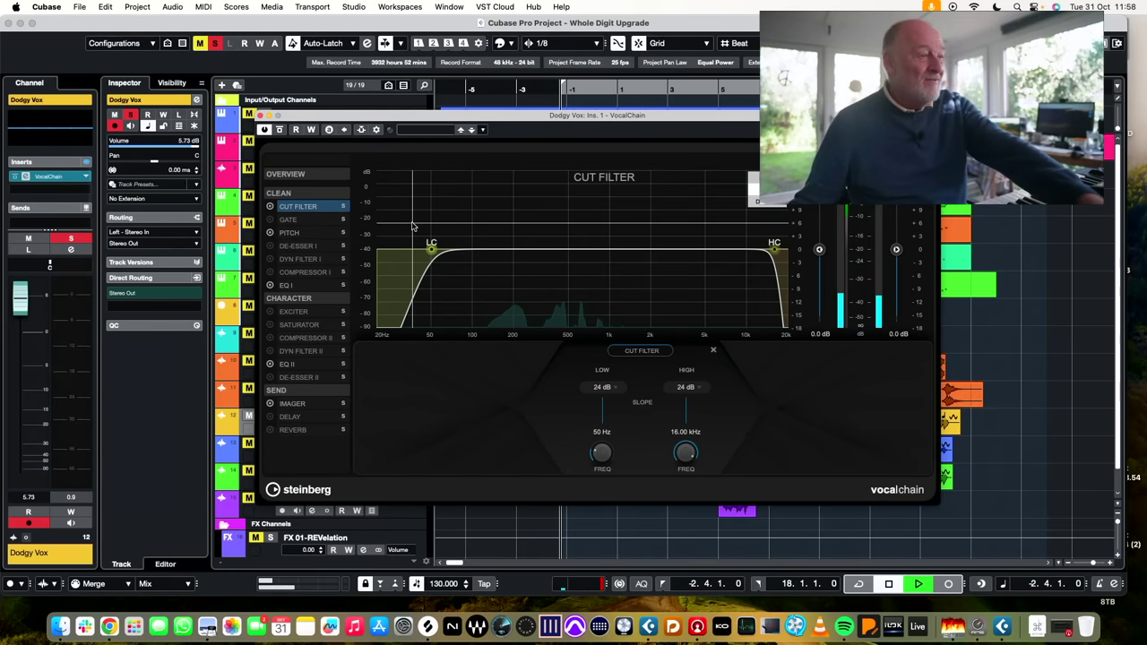
key(space)
click(295, 233)
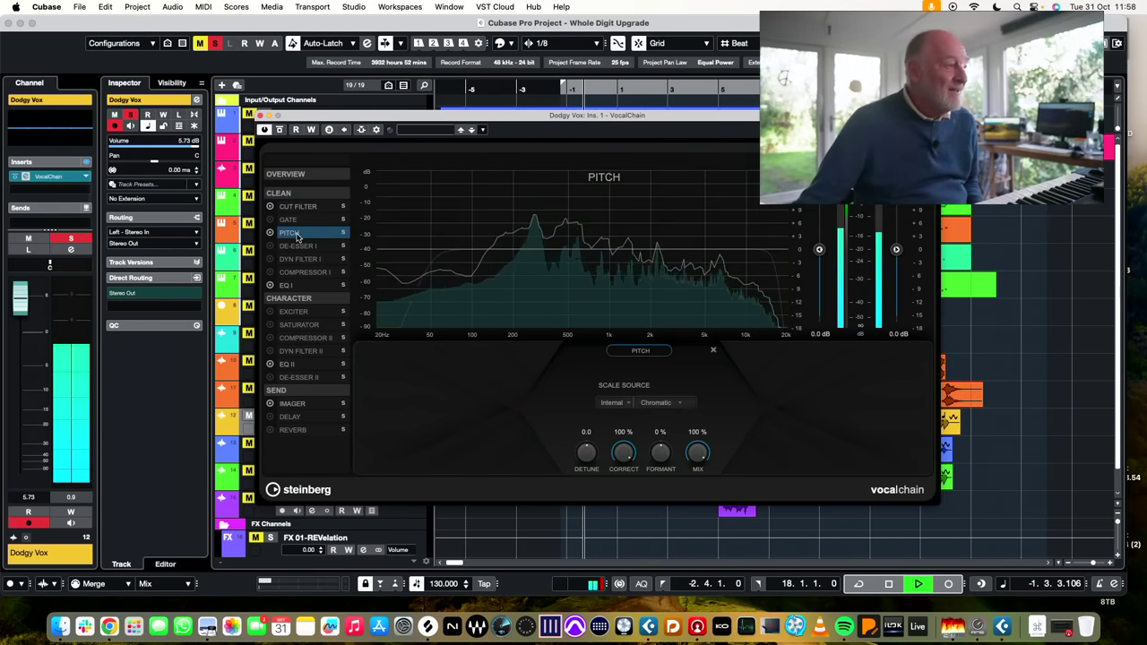
drag(627, 457, 620, 516)
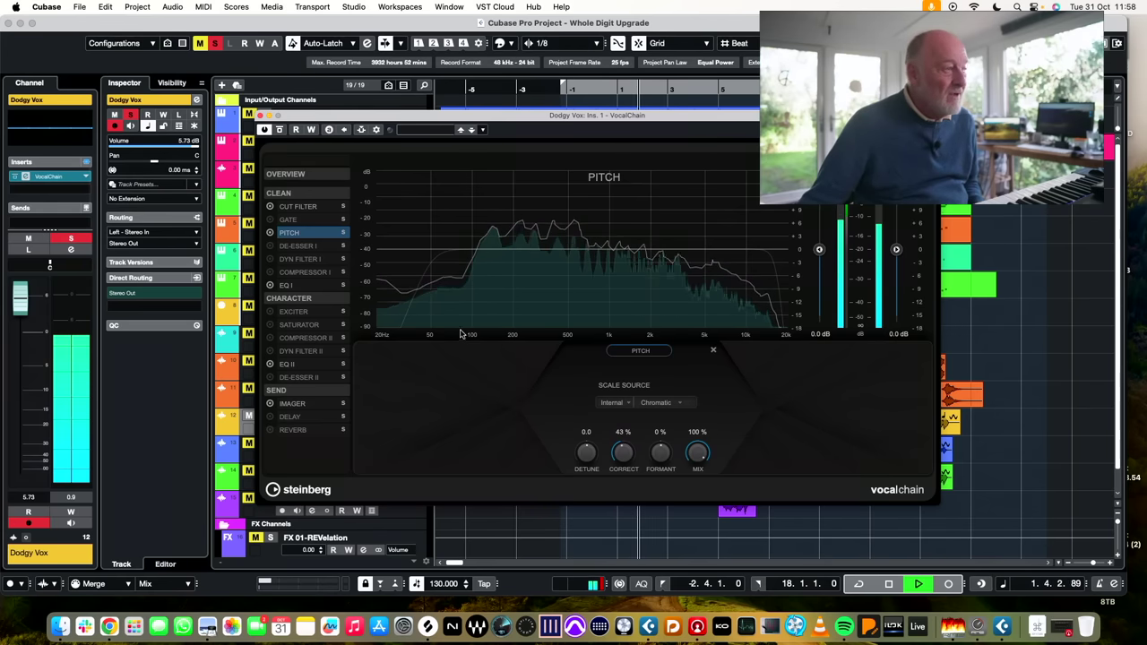
- Browse the De-Esser I, Gate and Compressor I modules, then replace Compressor I with Dyn Filter I
click(294, 245)
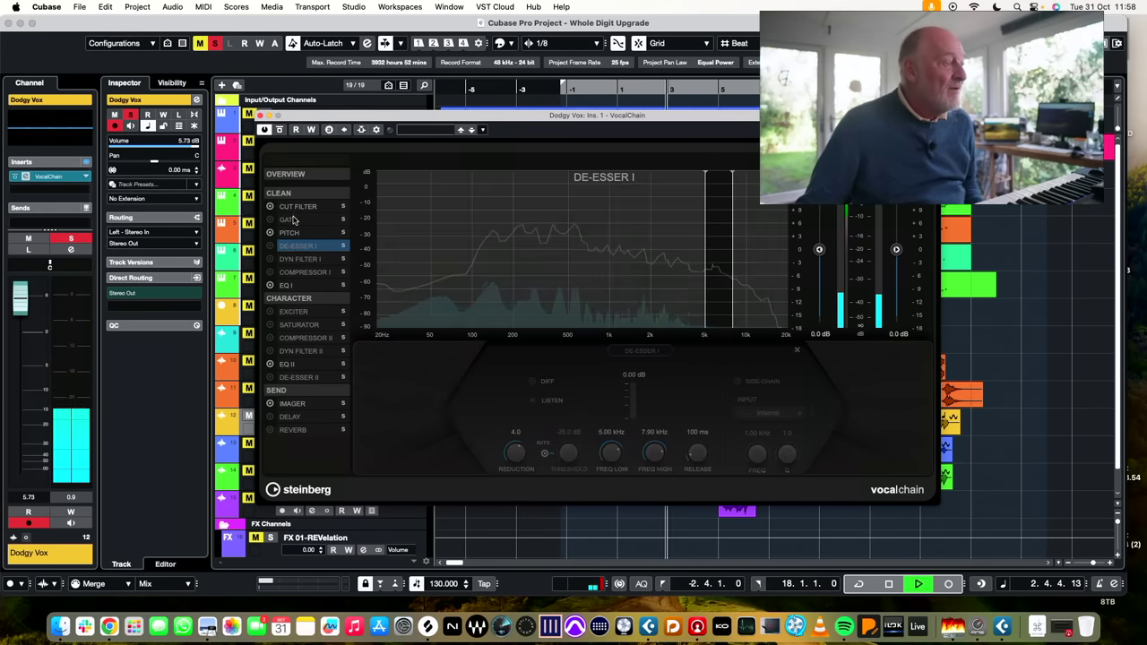
click(288, 219)
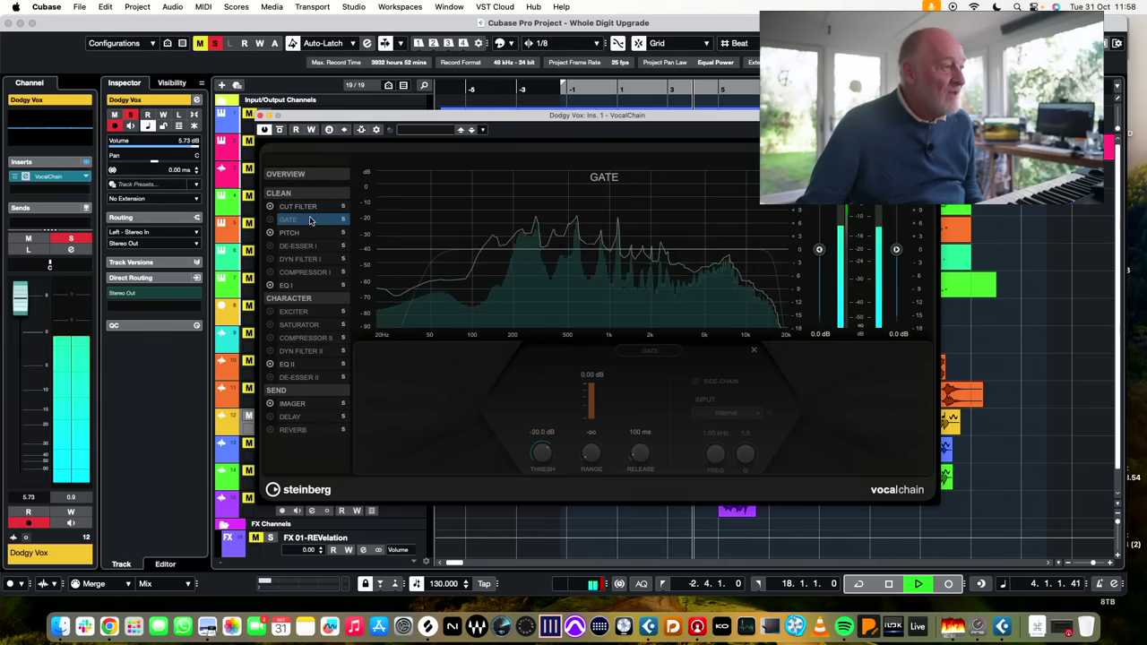
click(301, 273)
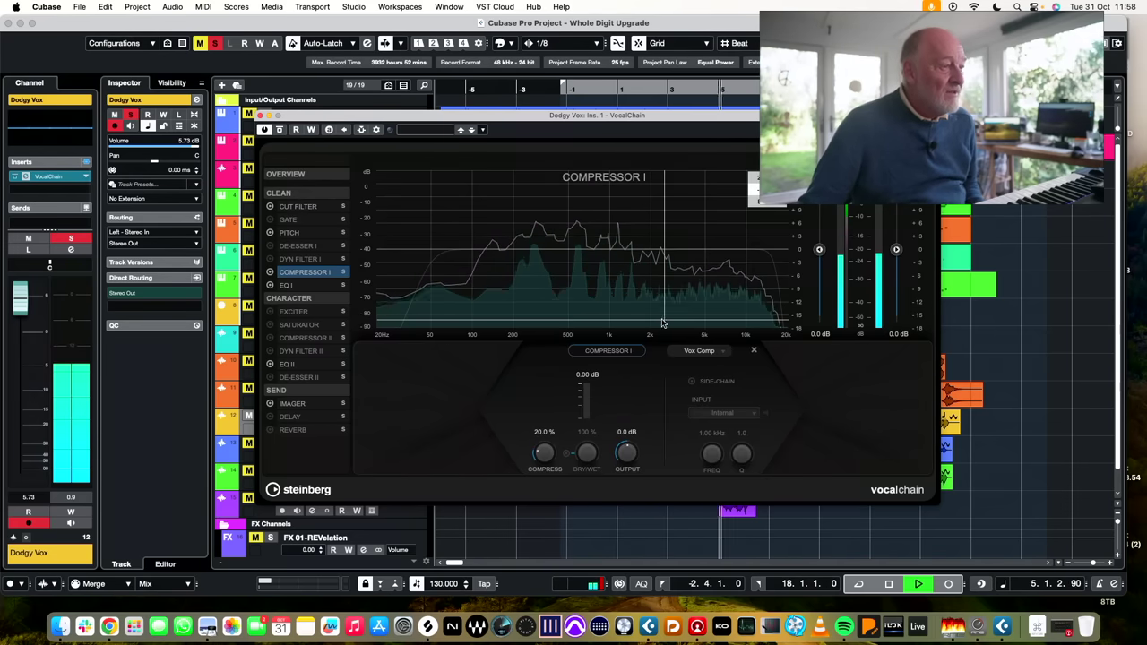
click(341, 259)
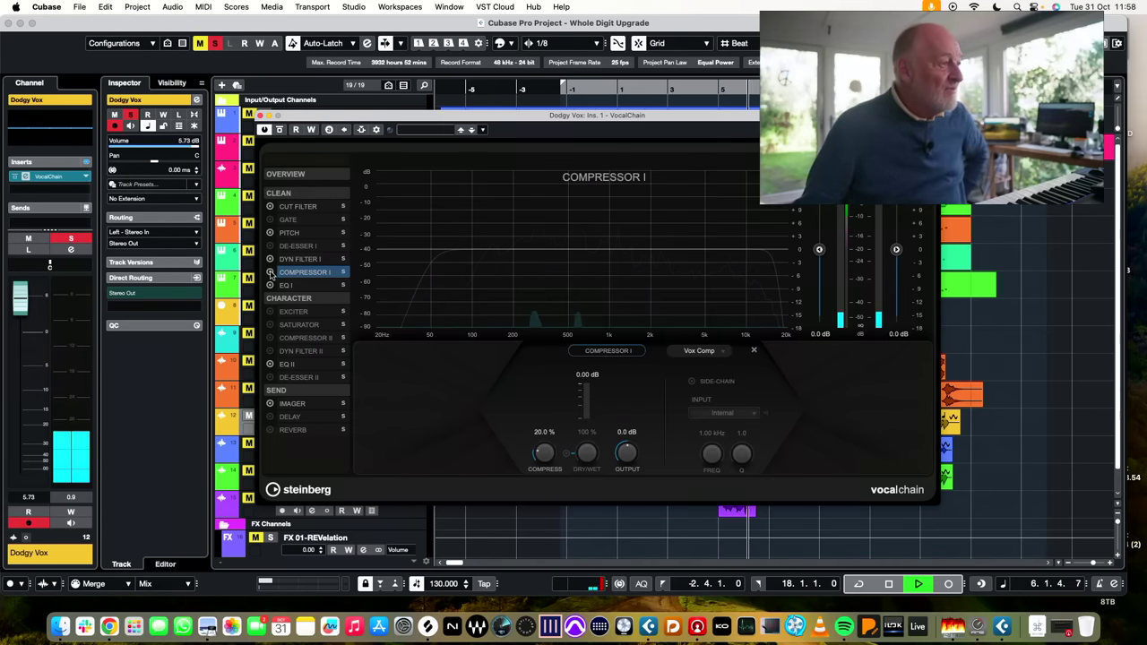
click(337, 260)
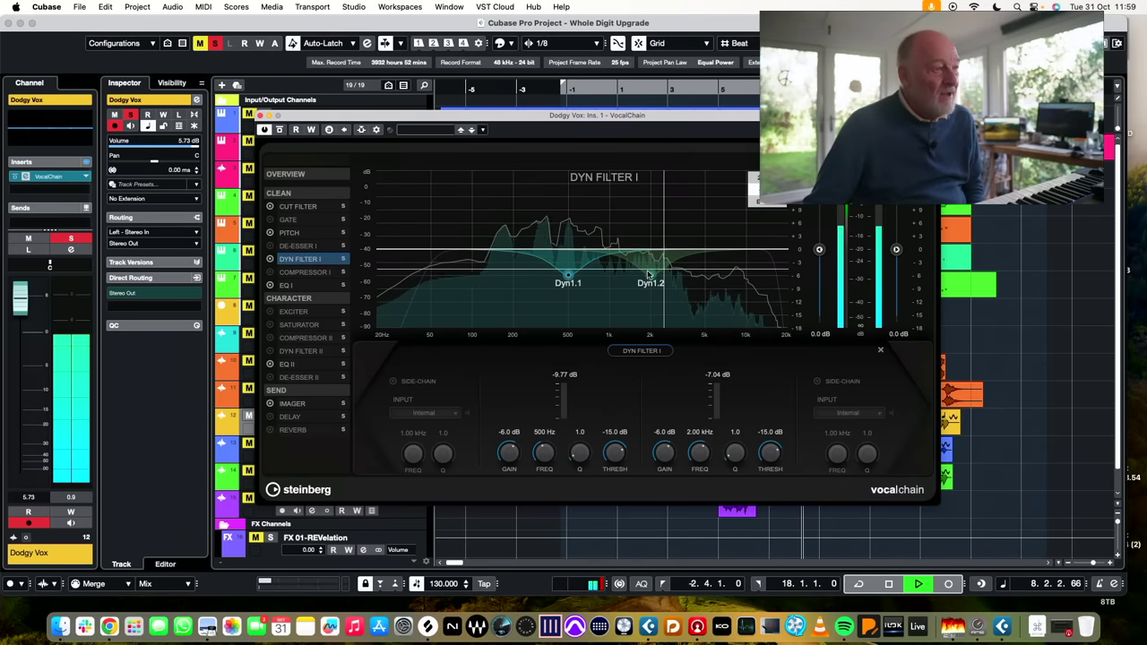
key(space)
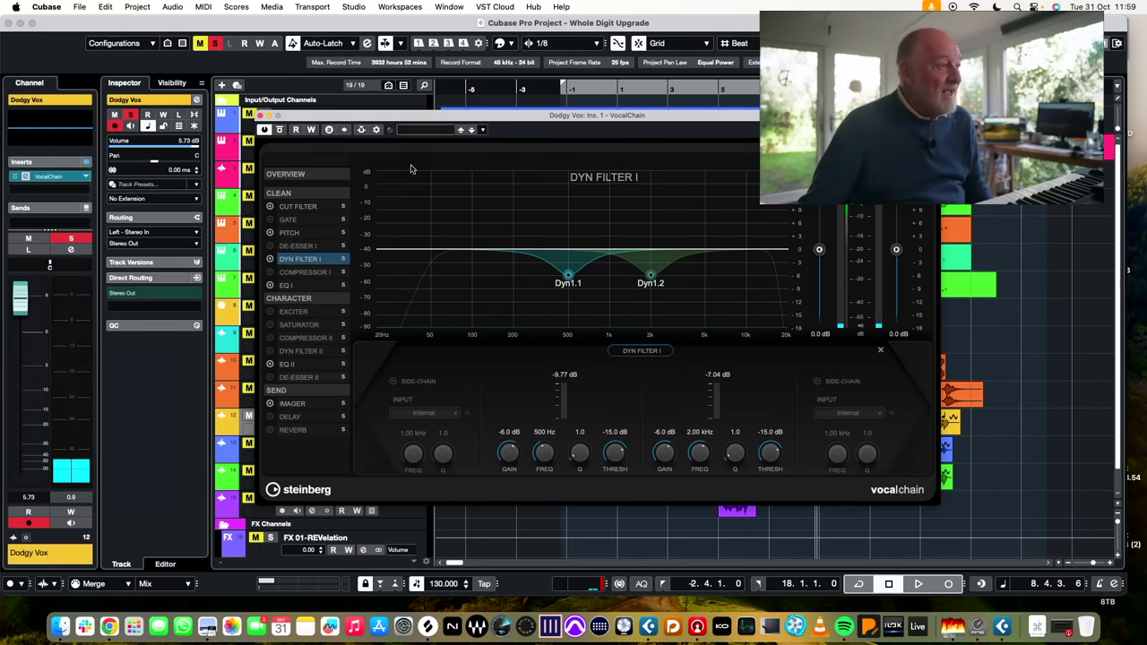
- Browse the VocalChain preset list, then close it
click(416, 130)
scroll(487, 246, up, 10)
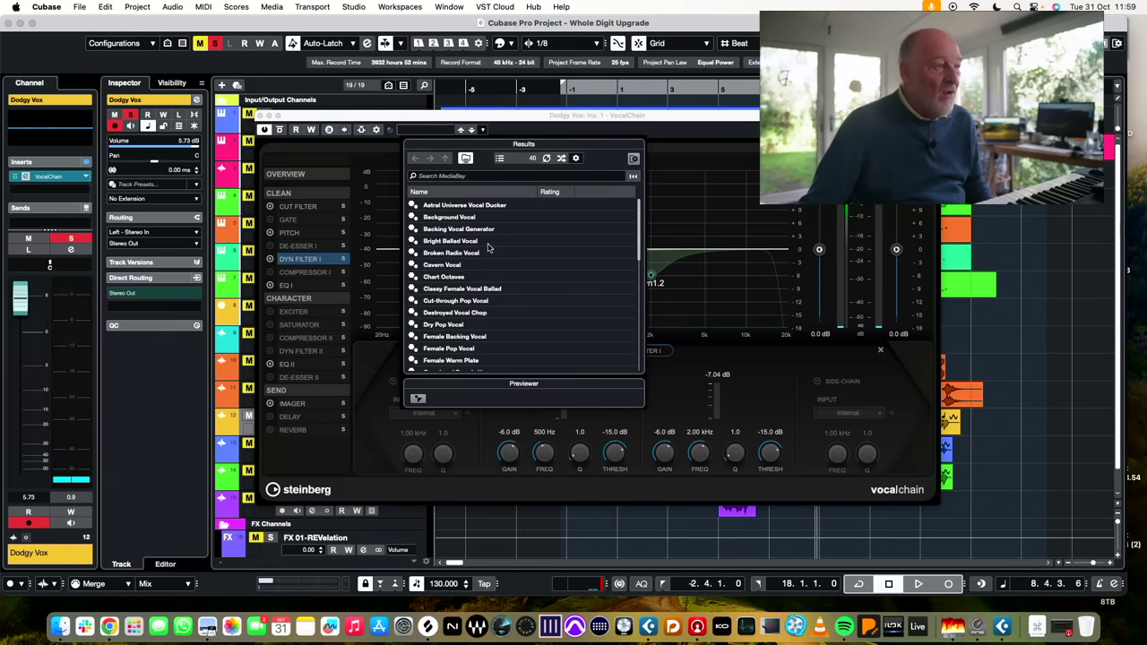
scroll(528, 286, down, 10)
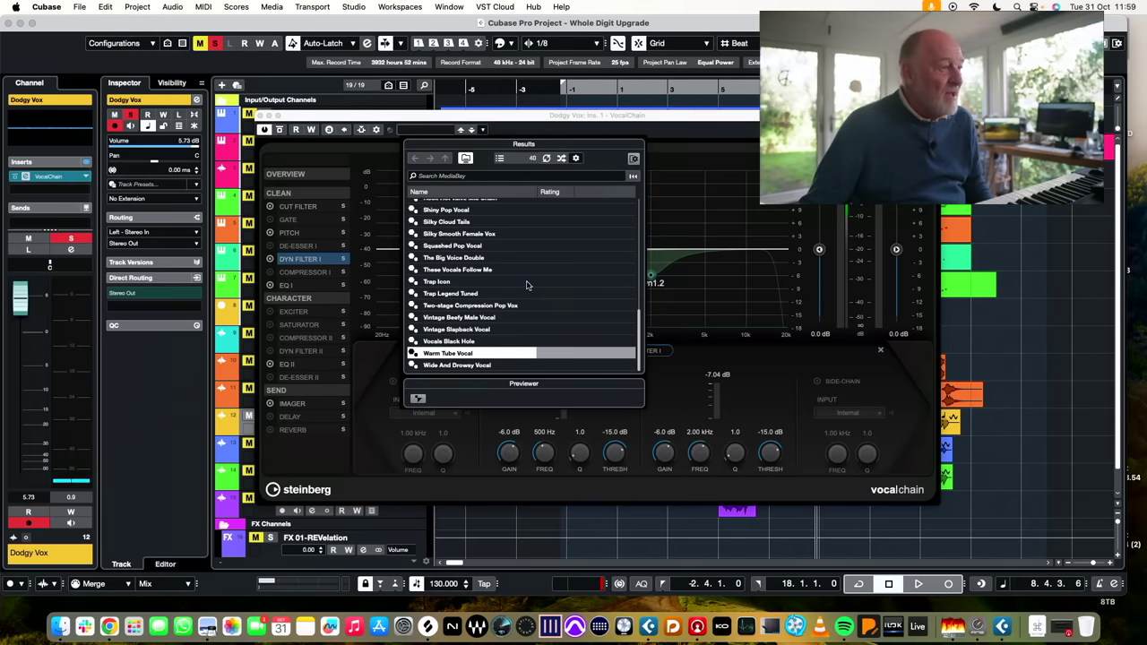
scroll(528, 285, up, 10)
click(482, 124)
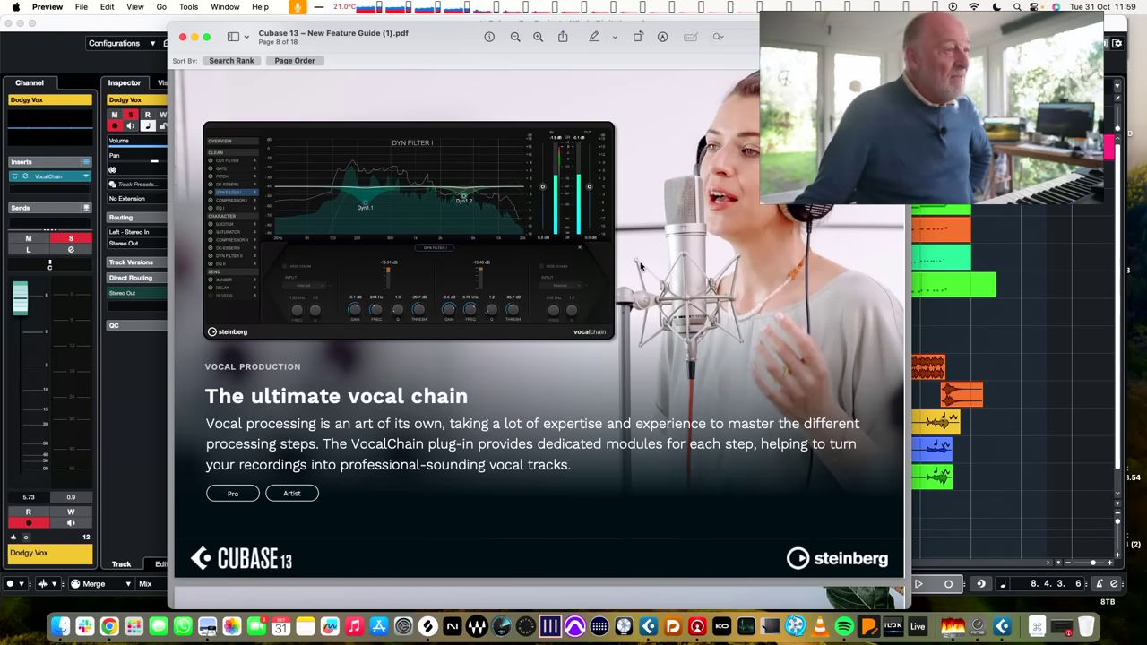
- Scroll the feature guide PDF down toward the Chord Pads page, shifting its window left
scroll(640, 265, down, 1)
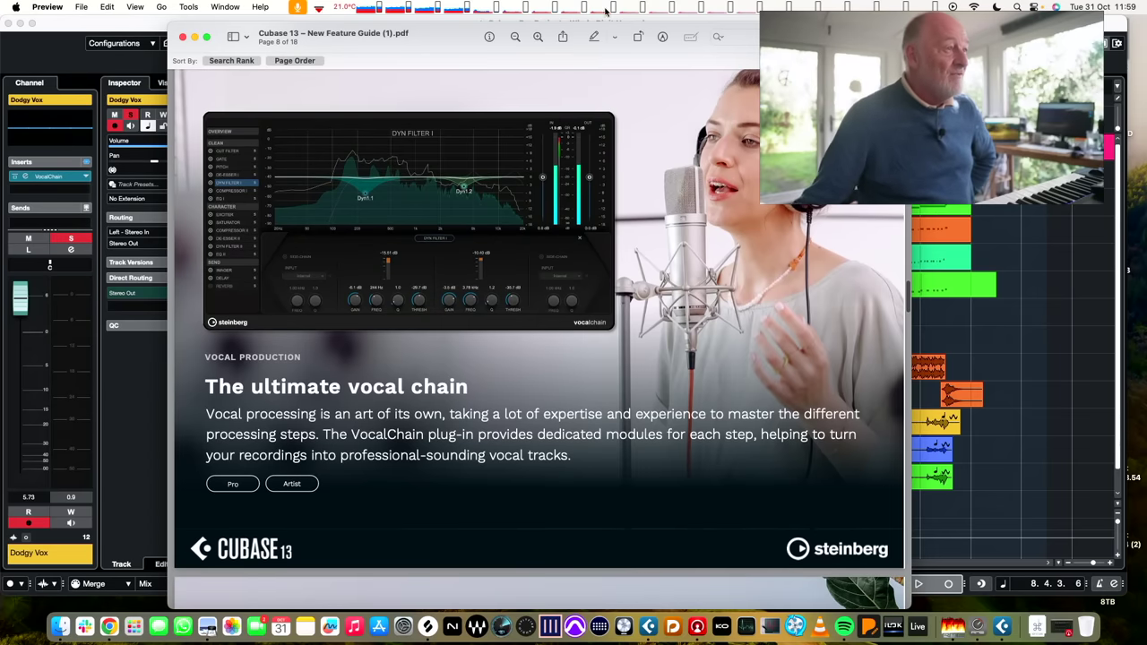
drag(454, 32, 383, 34)
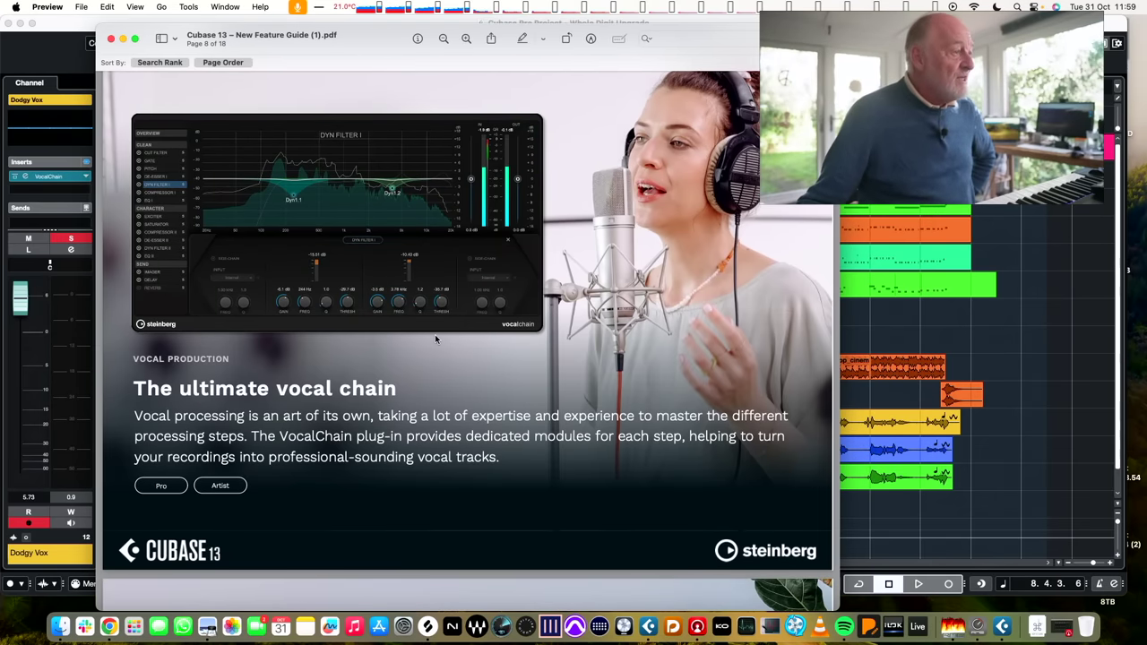
scroll(437, 339, down, 10)
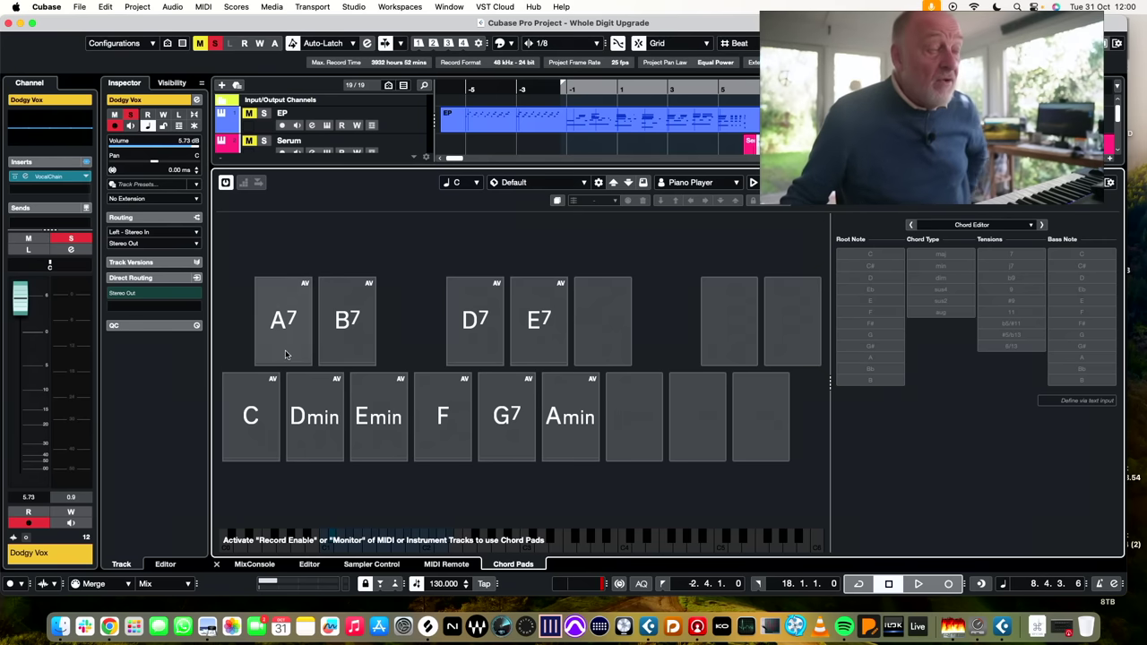
- Play the Amin chord pad twice, then select the E7 and D7 pads
click(574, 406)
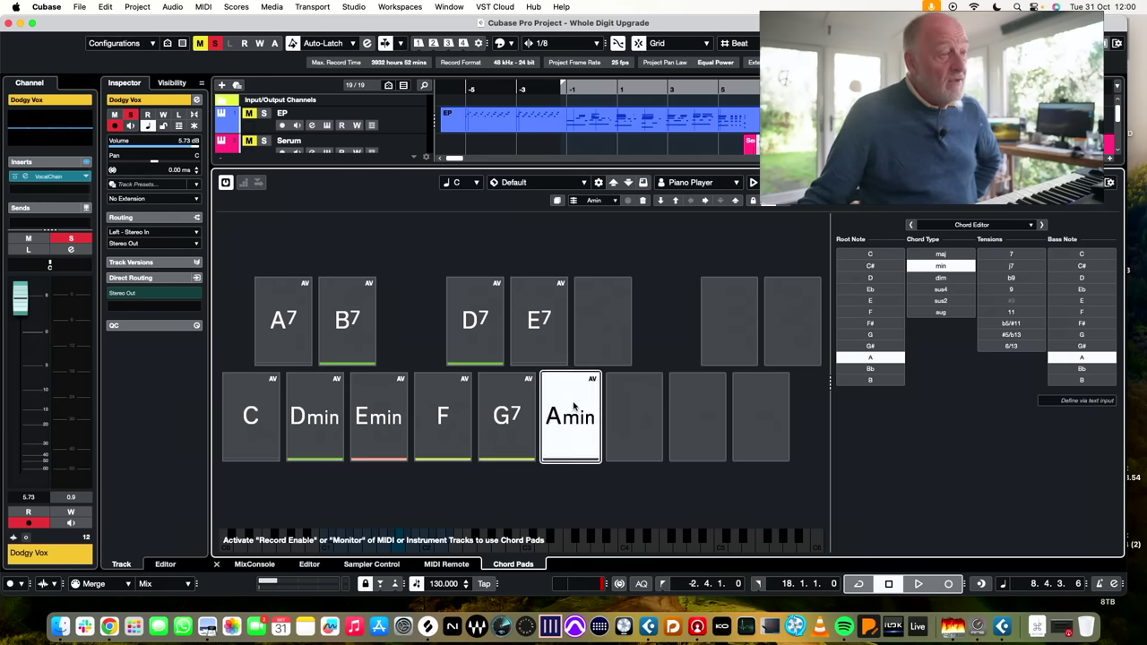
click(575, 405)
click(538, 324)
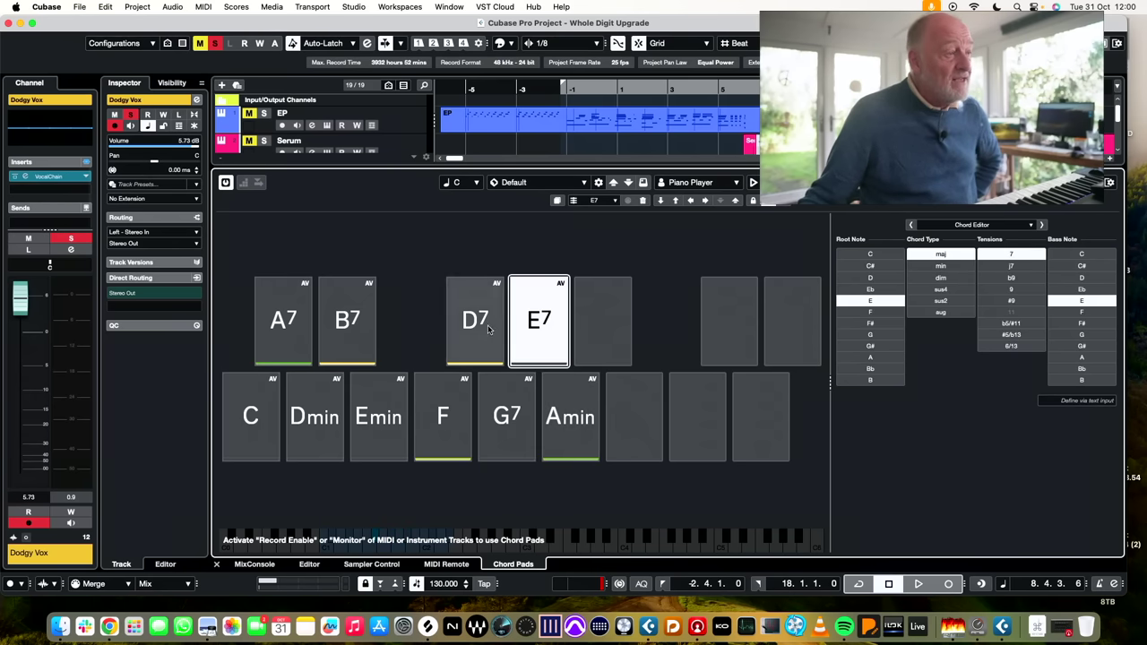
click(489, 328)
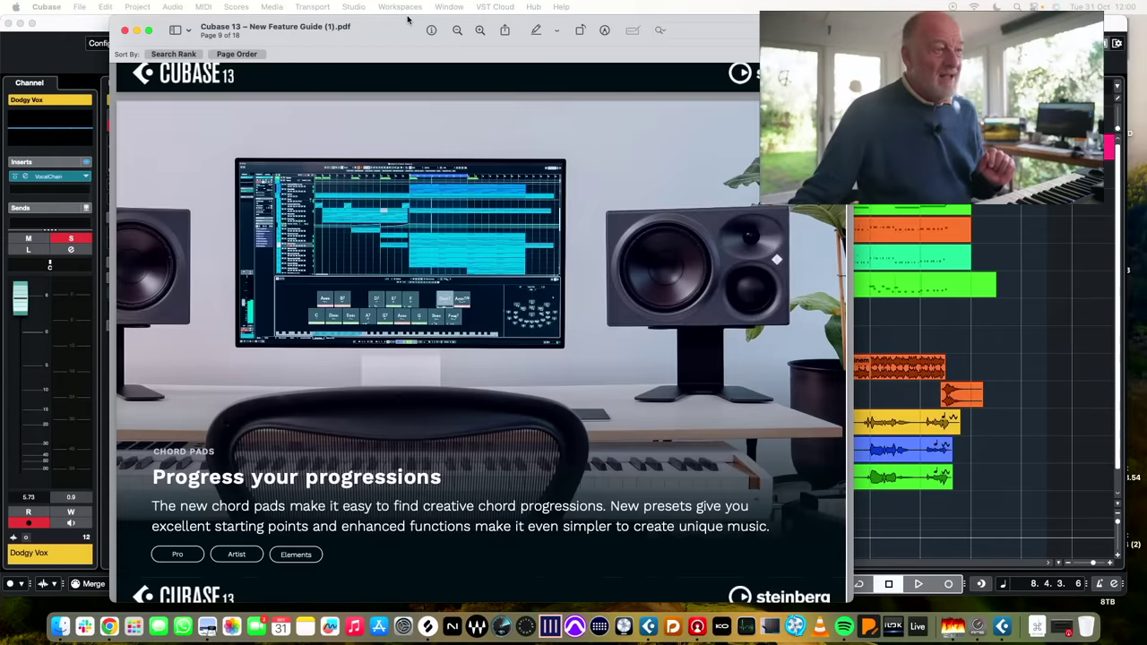
- Bring the feature guide forward and scroll to page 10, Sketch out your scores
click(408, 18)
scroll(472, 275, down, 10)
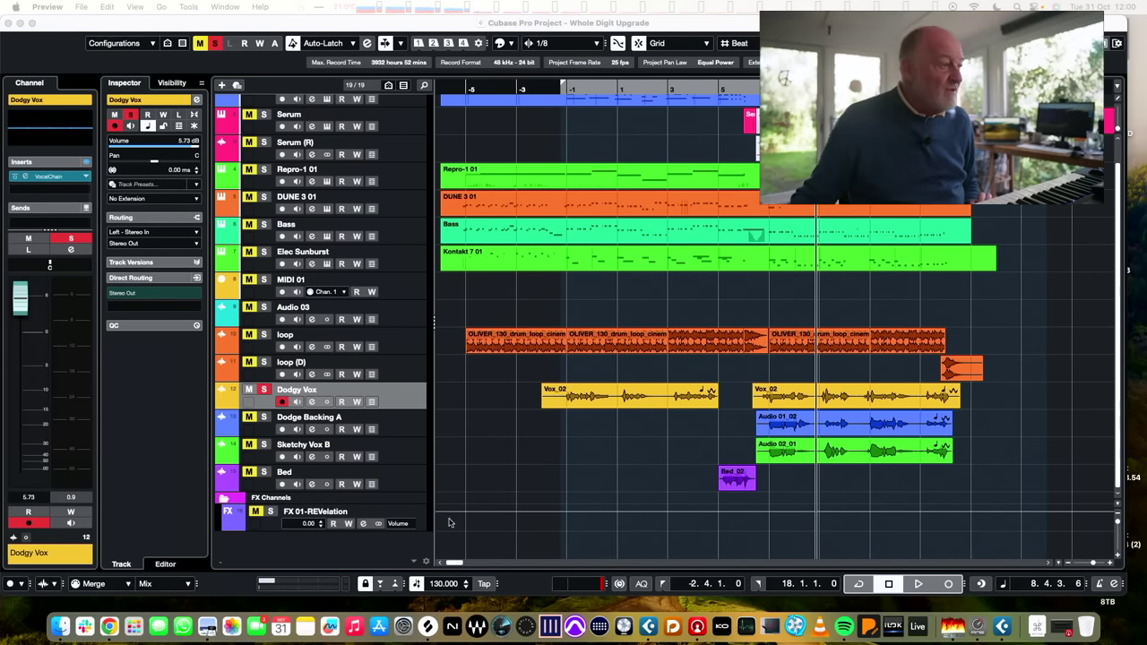
- Select the Bed track and browse its insert plug-in list down to the Distortion folder
click(412, 472)
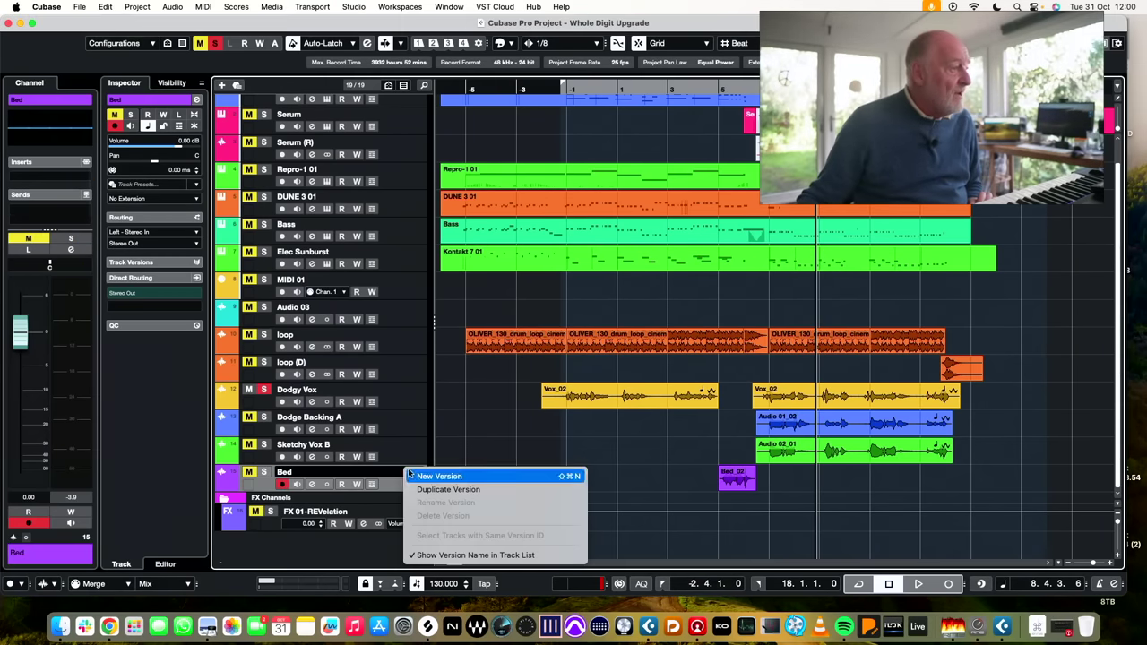
click(76, 178)
click(87, 178)
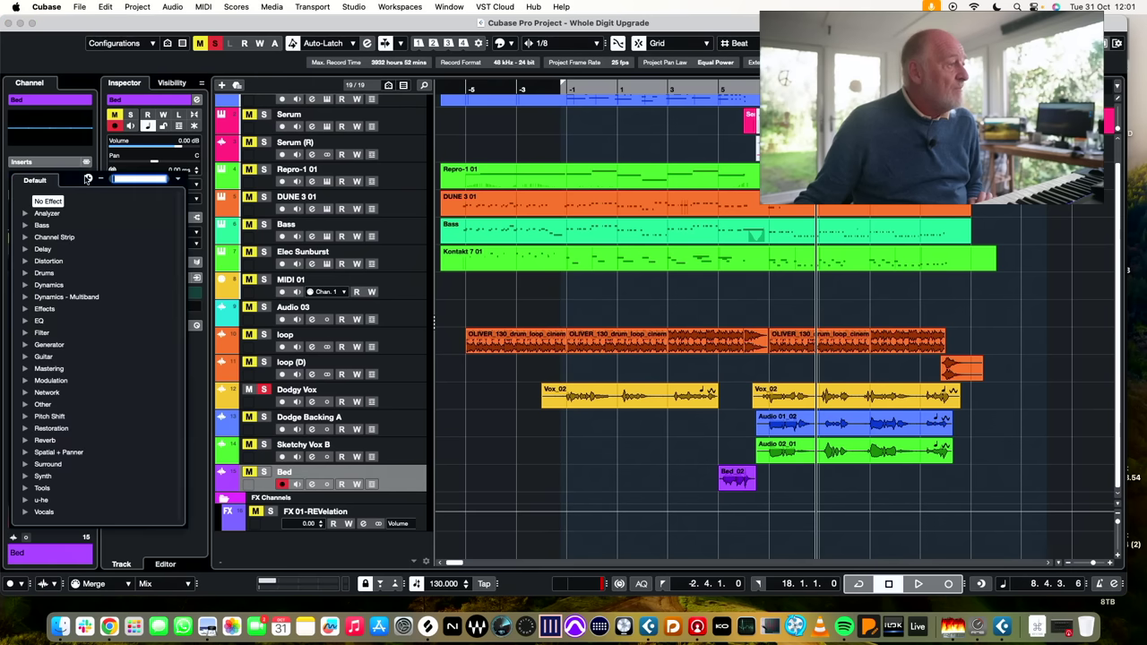
text(hal)
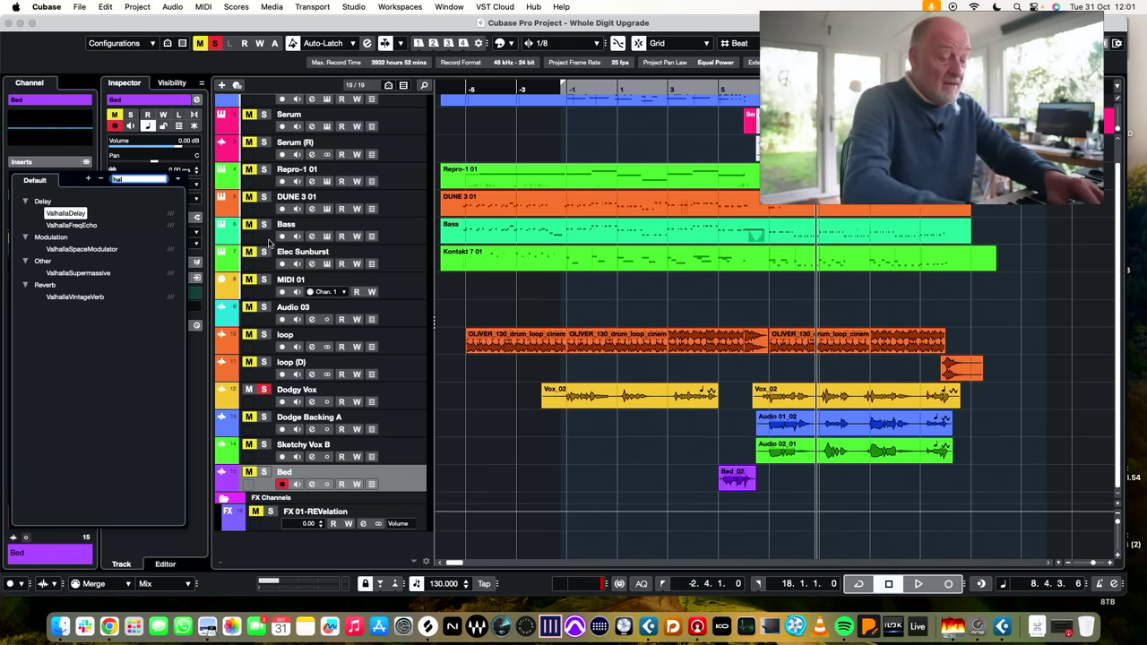
text(ion)
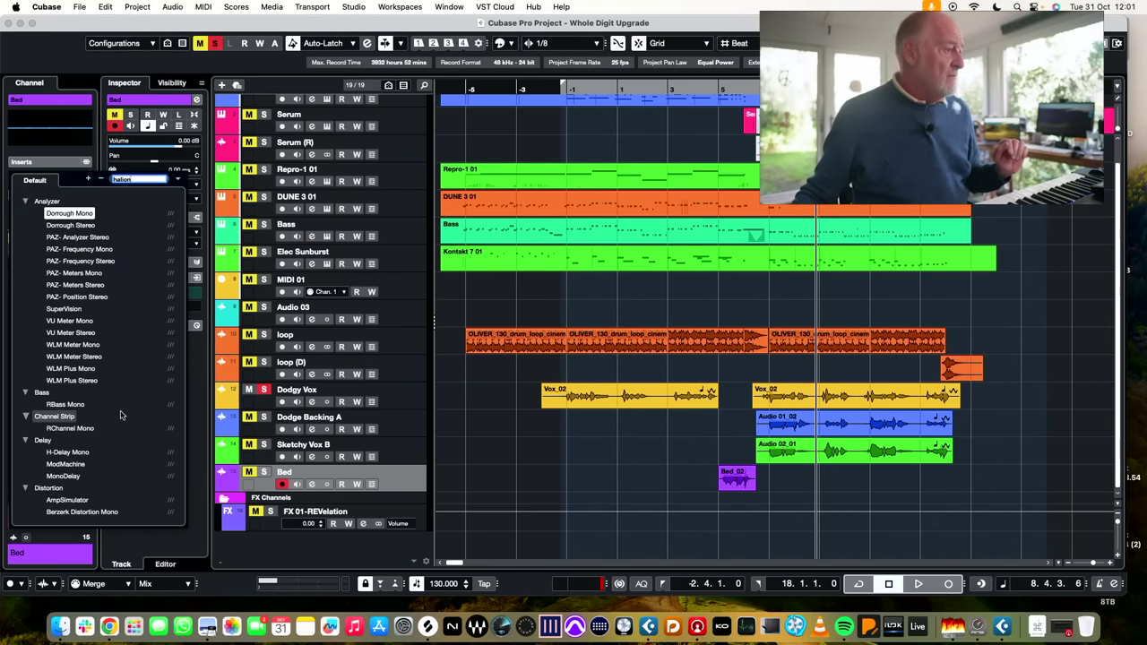
scroll(135, 408, down, 5)
scroll(115, 416, down, 5)
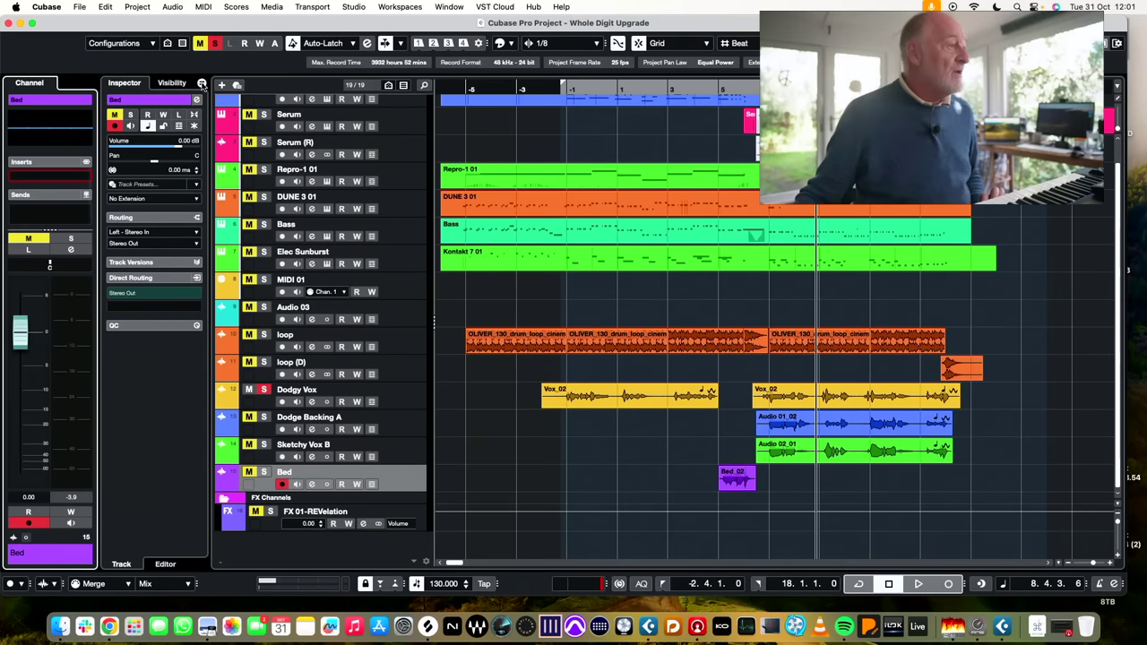
- Add a HALion Sonic instrument track and open its HALion Sonic 7 editor
click(221, 85)
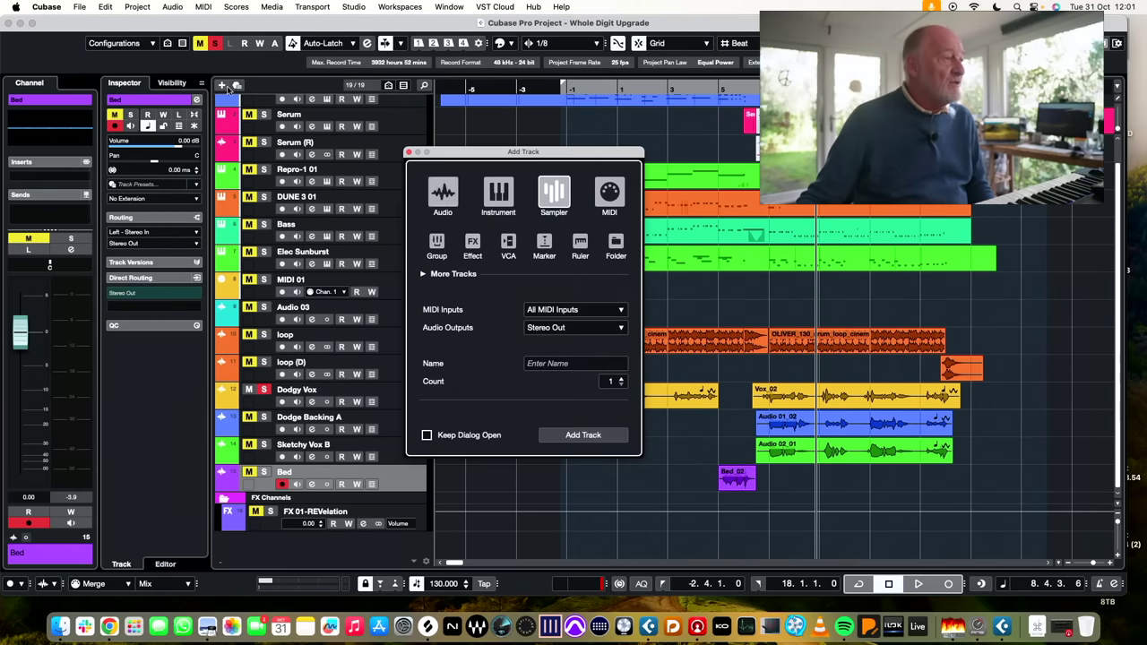
click(498, 196)
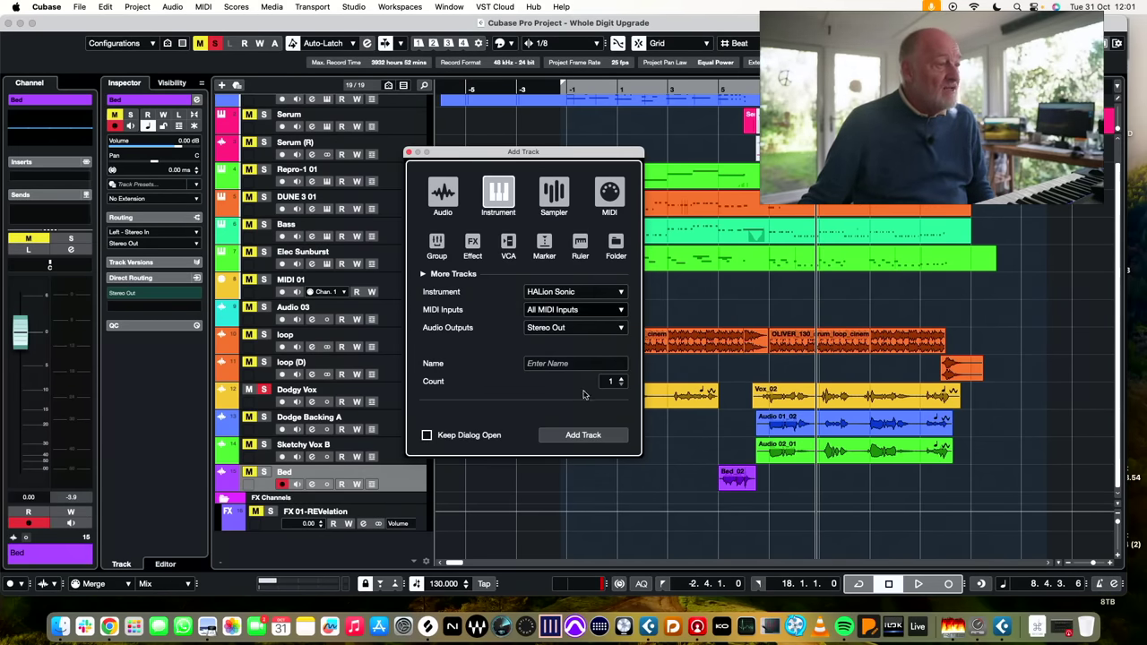
click(580, 437)
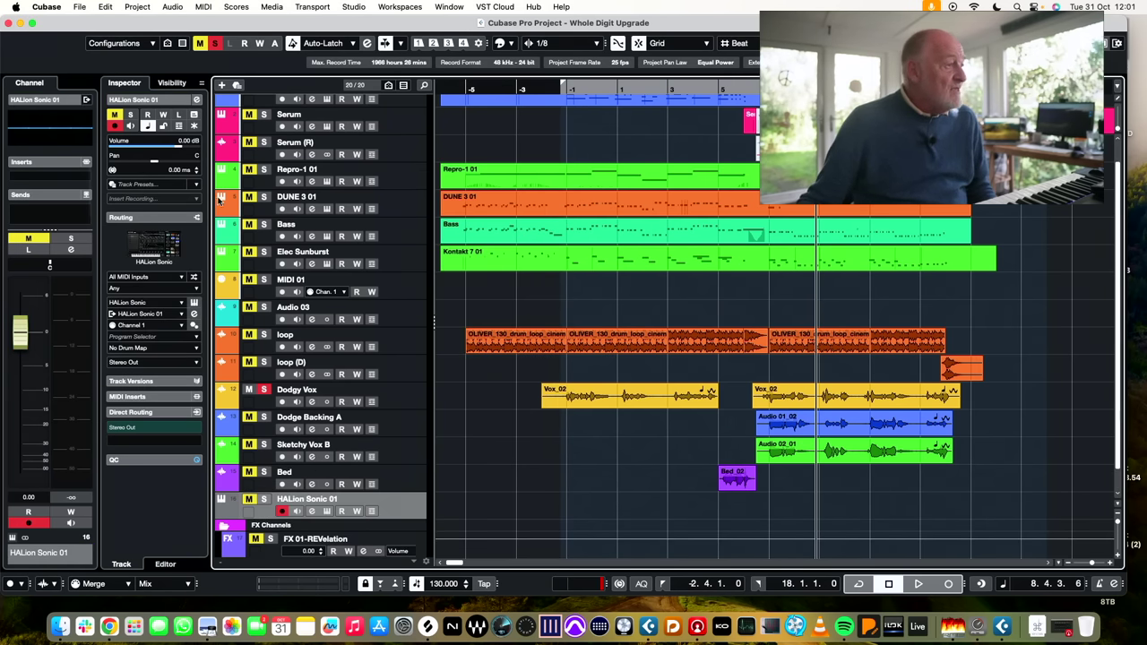
click(193, 304)
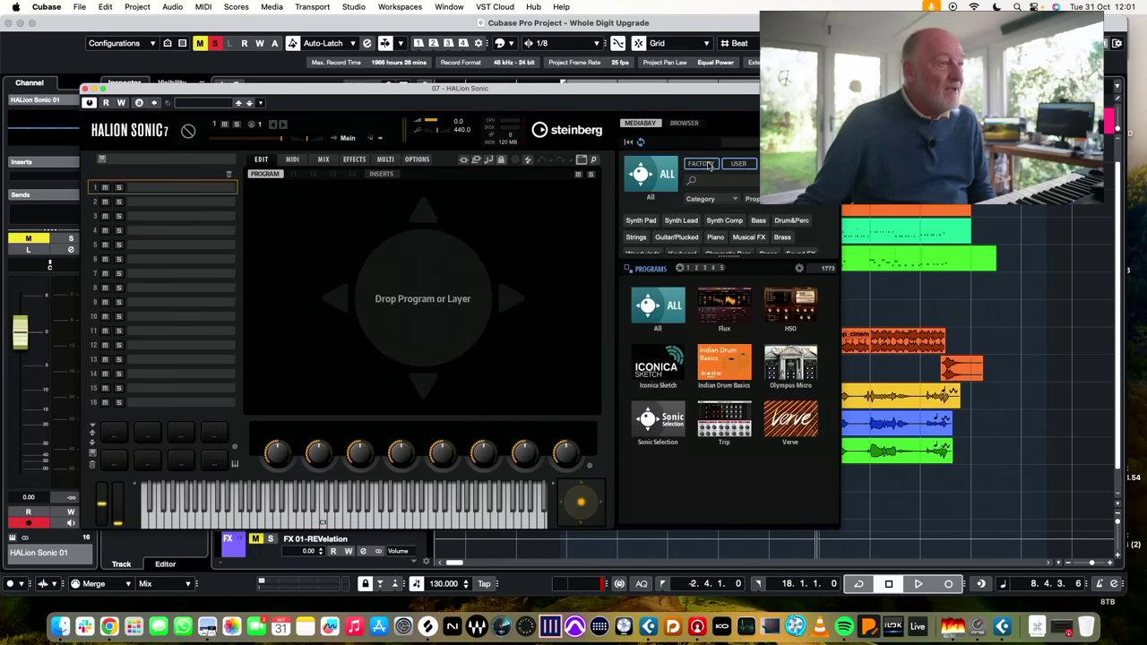
- Switch HALion Sonic's library view to FACTORY, open Iconica Sketch, and move the window aside
click(734, 165)
click(702, 165)
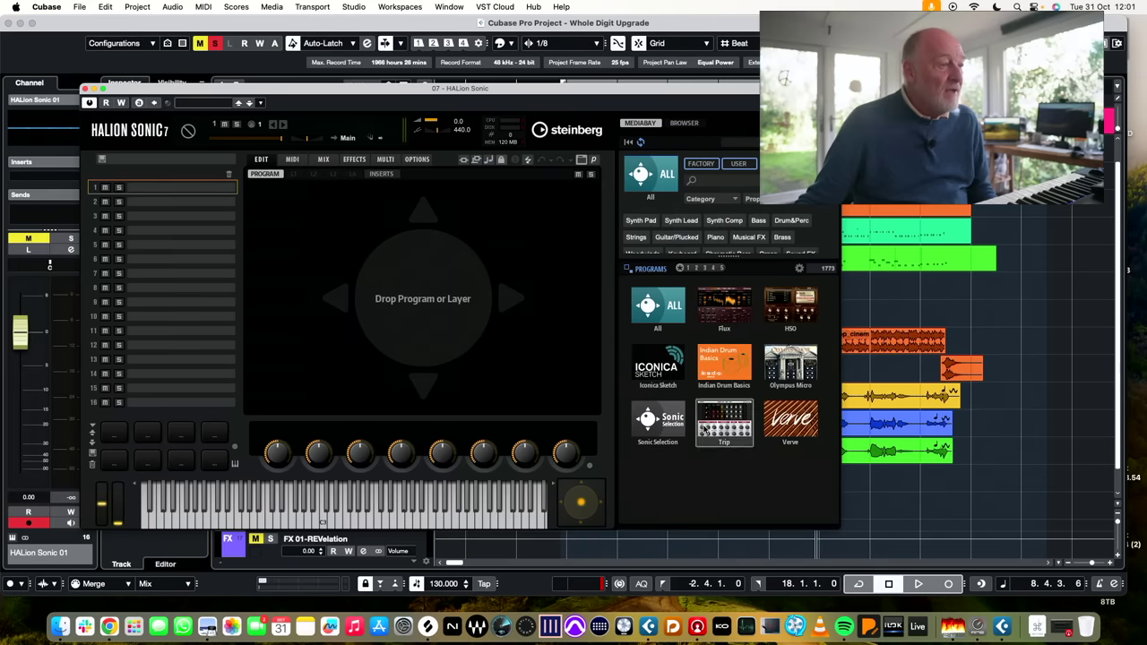
click(659, 367)
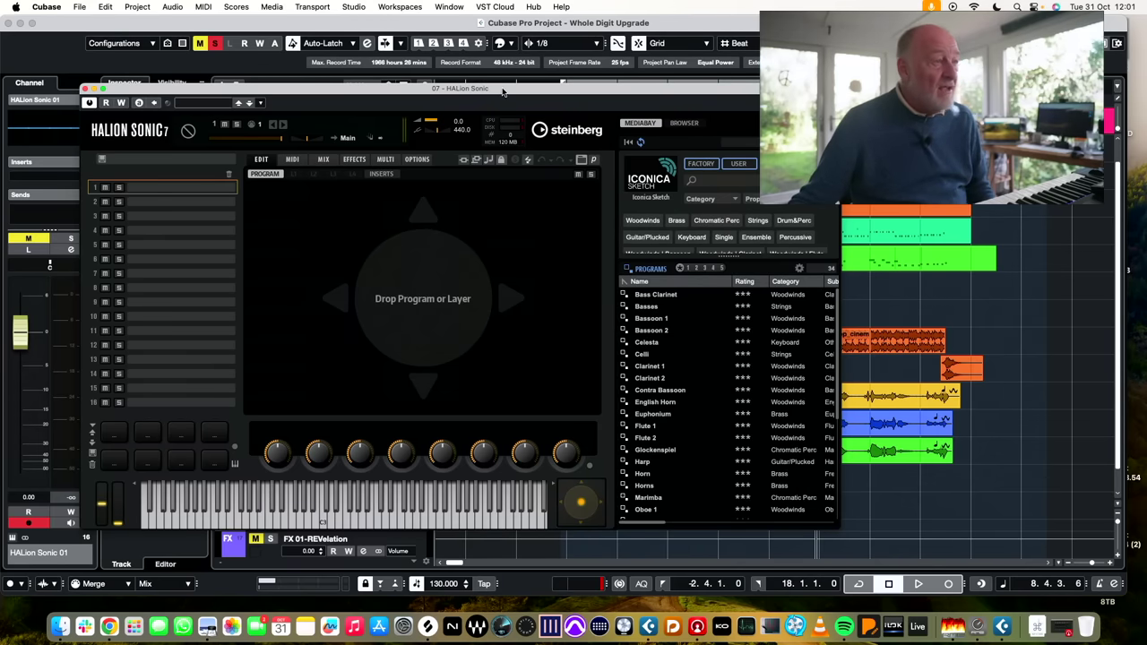
drag(498, 83, 383, 14)
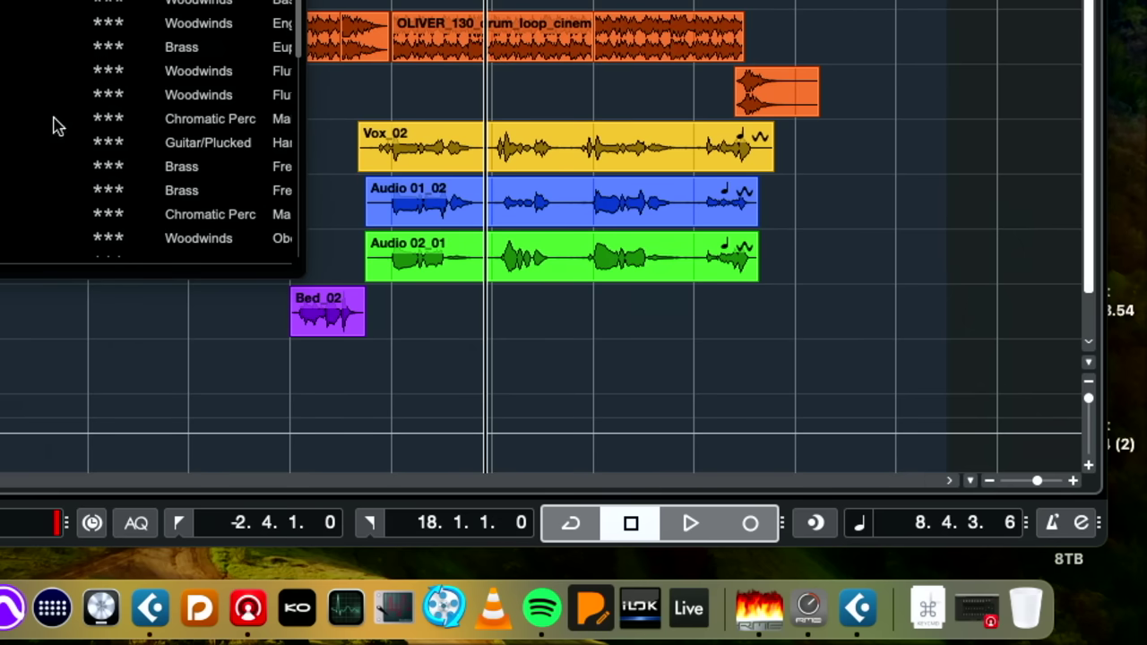
- Load the Iconica Sketch Bassoon 1 program and switch off the toolbar Mute
scroll(52, 125, right, 1)
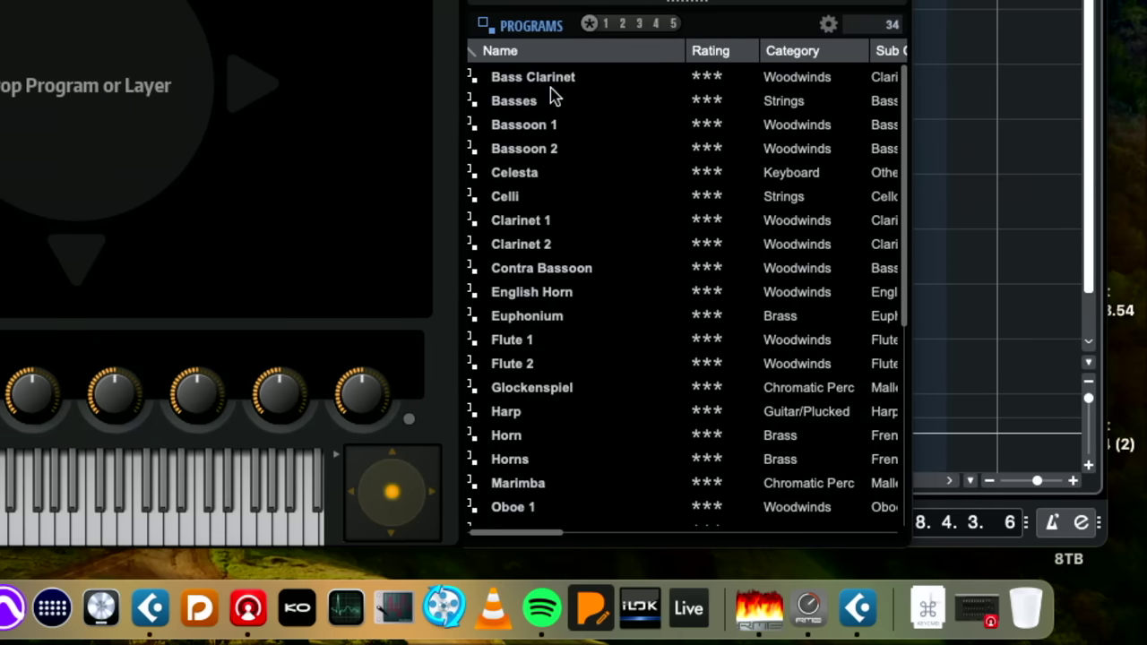
scroll(613, 150, right, 1)
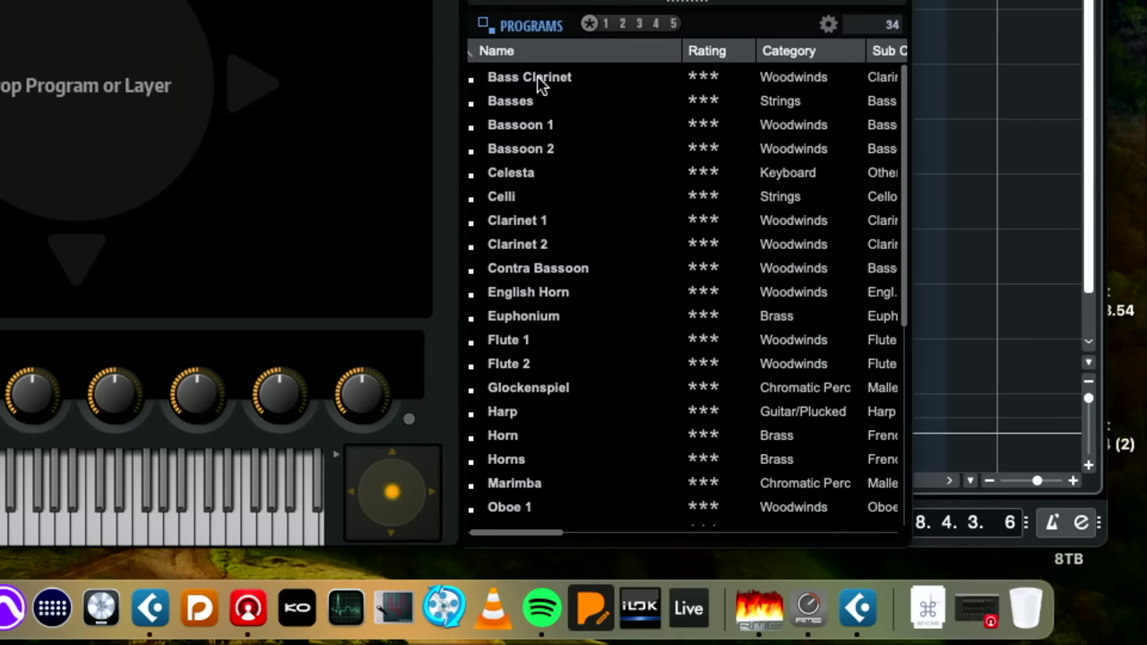
scroll(540, 83, left, 1)
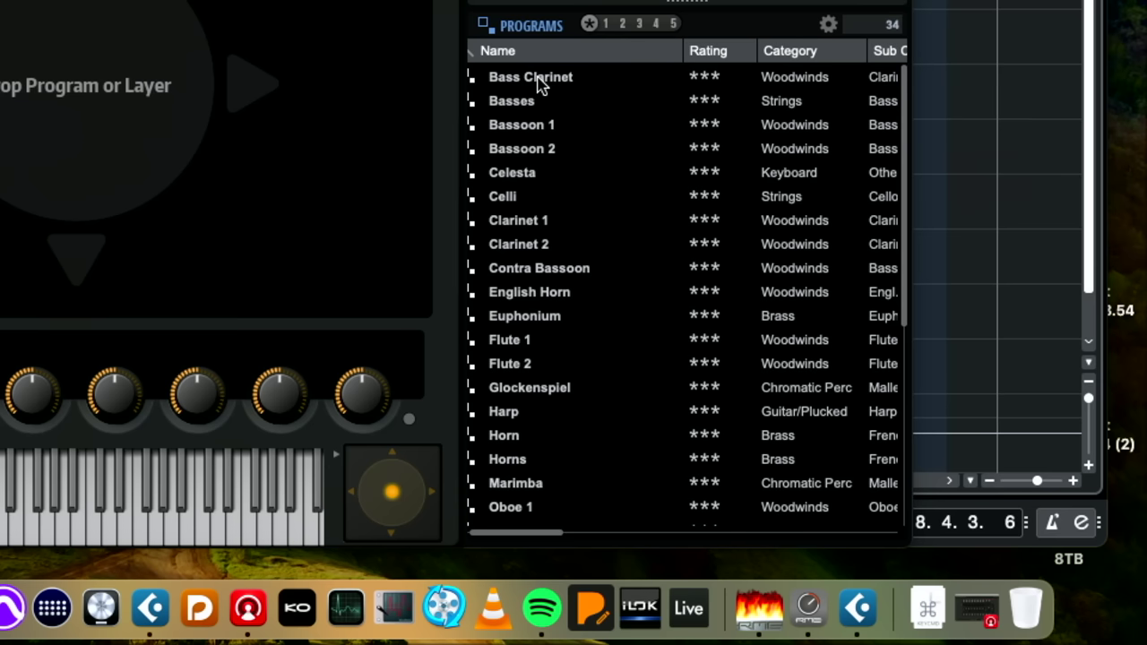
scroll(566, 244, down, 5)
scroll(568, 244, left, 1)
scroll(571, 244, up, 4)
scroll(571, 244, down, 4)
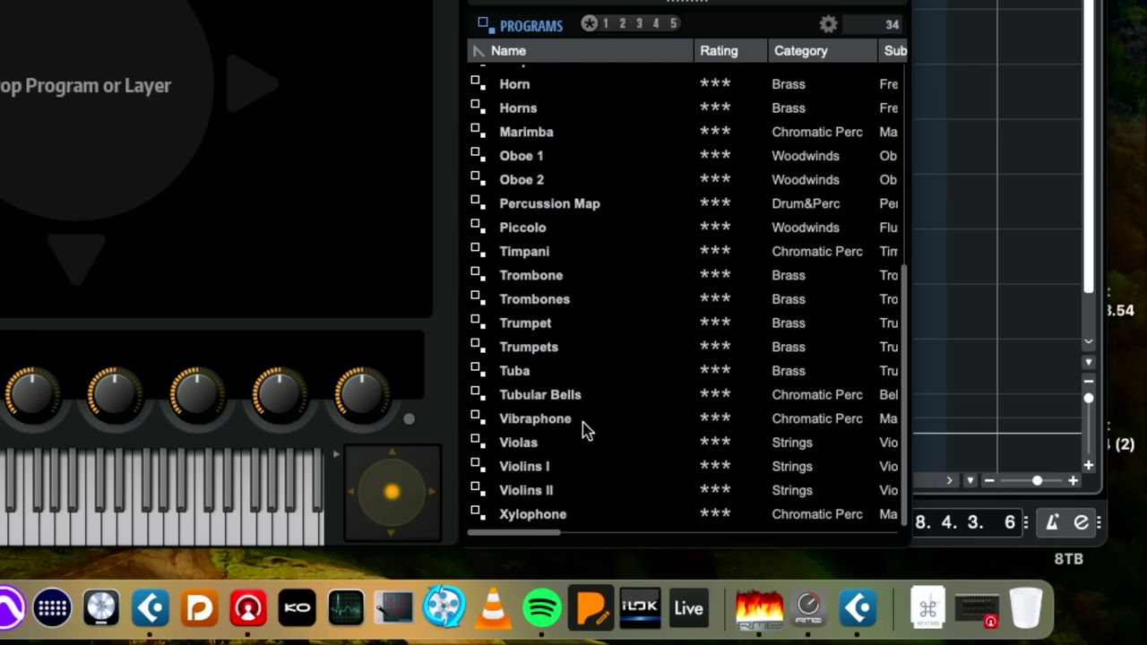
scroll(583, 431, up, 5)
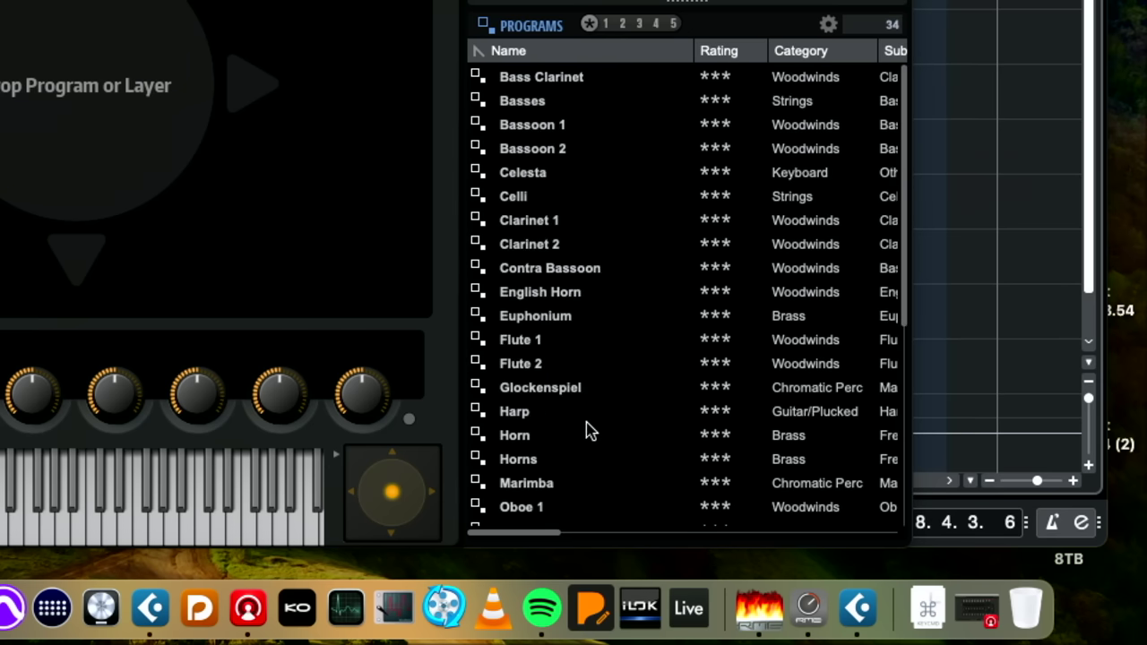
click(525, 123)
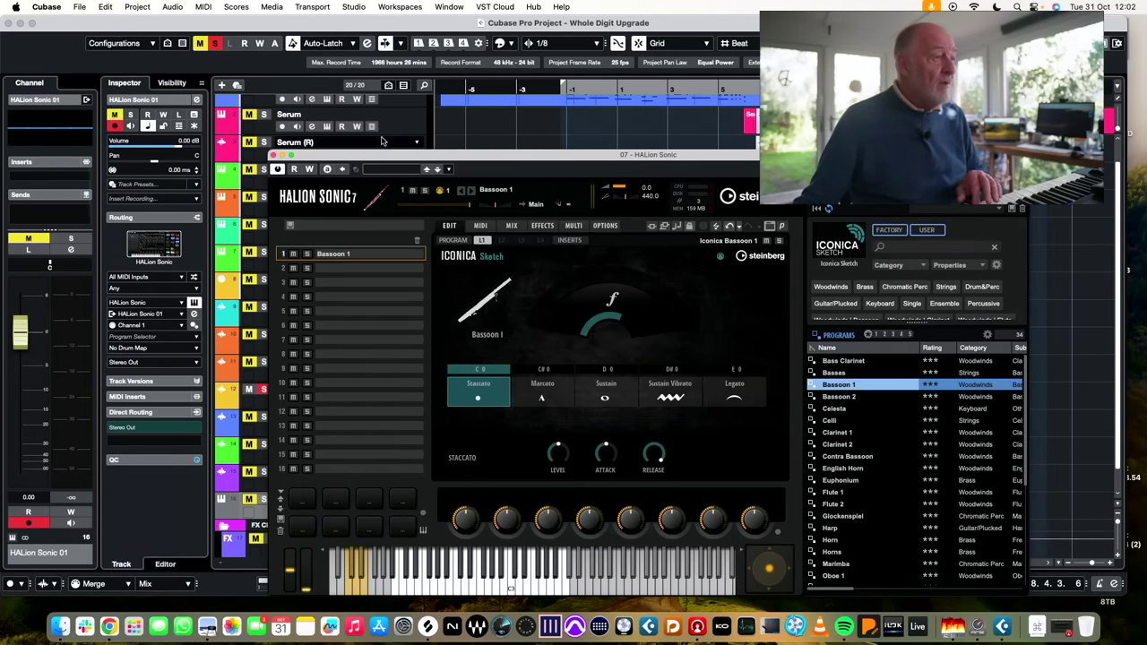
drag(386, 154, 617, 75)
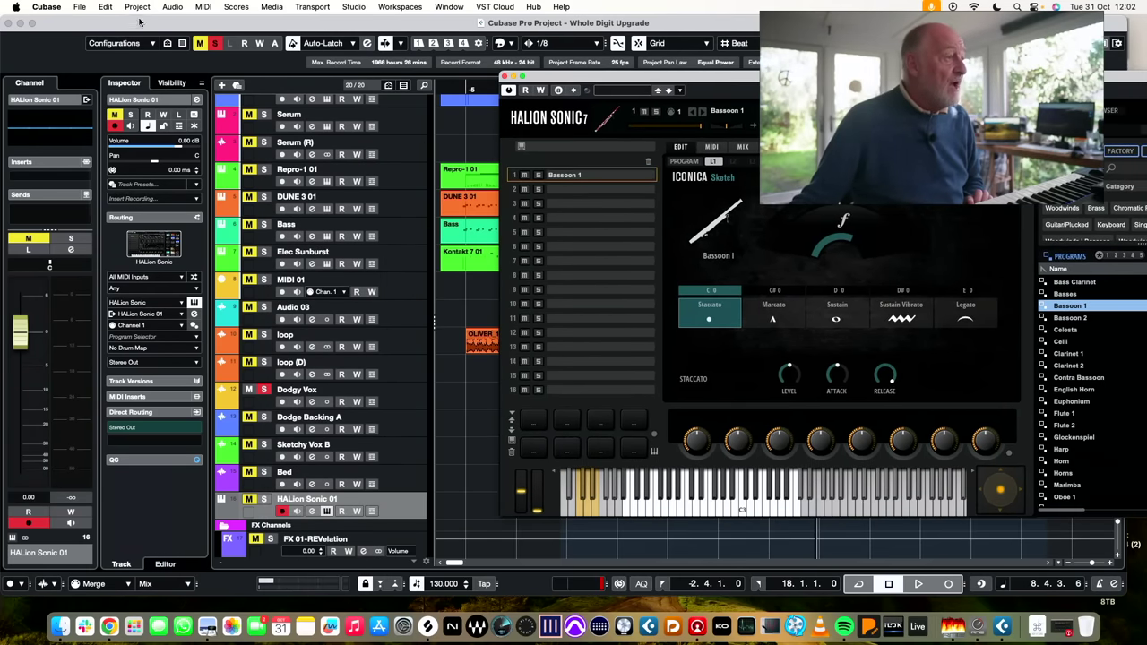
click(200, 43)
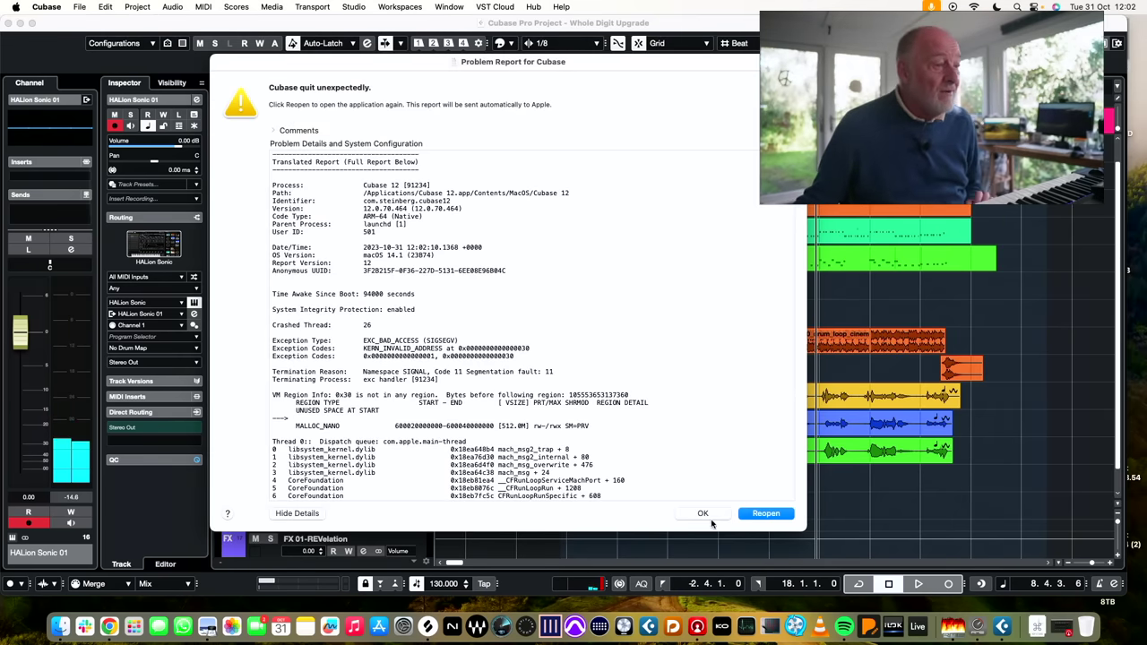
- Dismiss the Problem Report crash dialog with OK
click(704, 514)
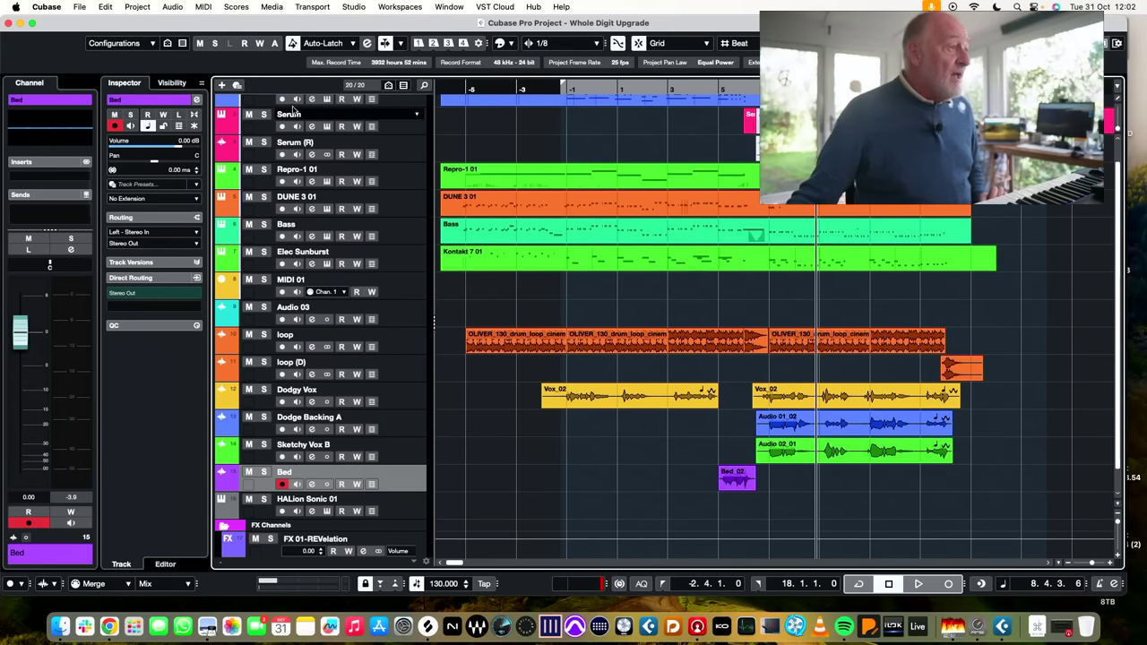
- Add a new Sampler Track to the project
click(222, 86)
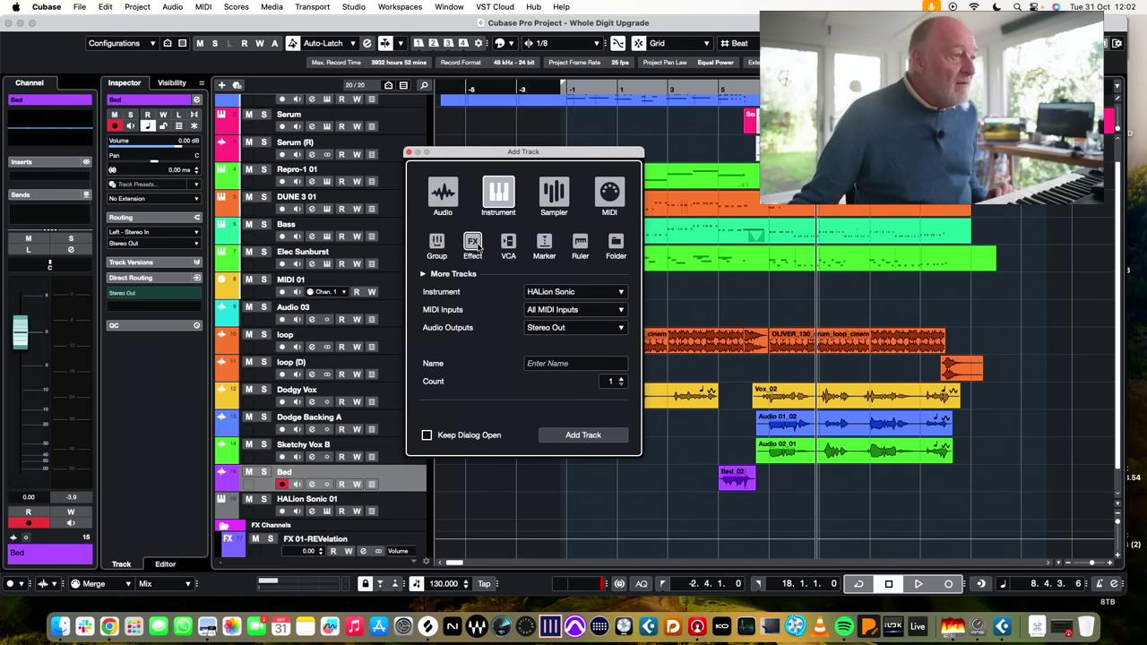
click(553, 193)
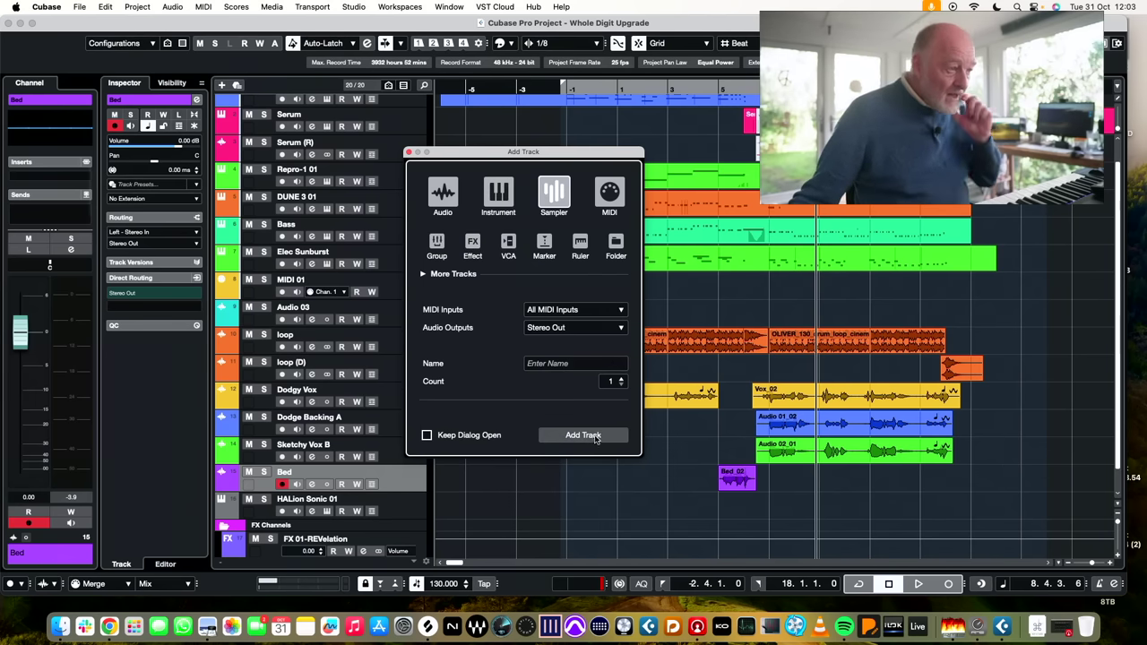
click(587, 435)
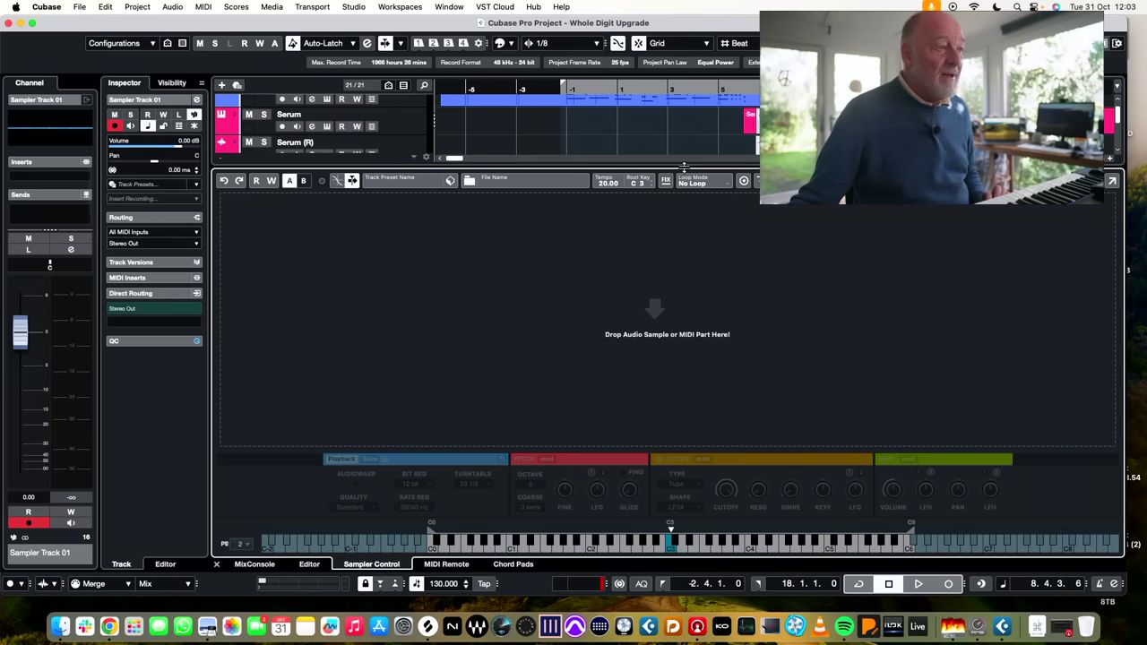
- Load Bed_02 into Sampler Control, move its sample start to about 3 seconds, and enable the filter
drag(684, 166, 685, 341)
scroll(748, 269, down, 5)
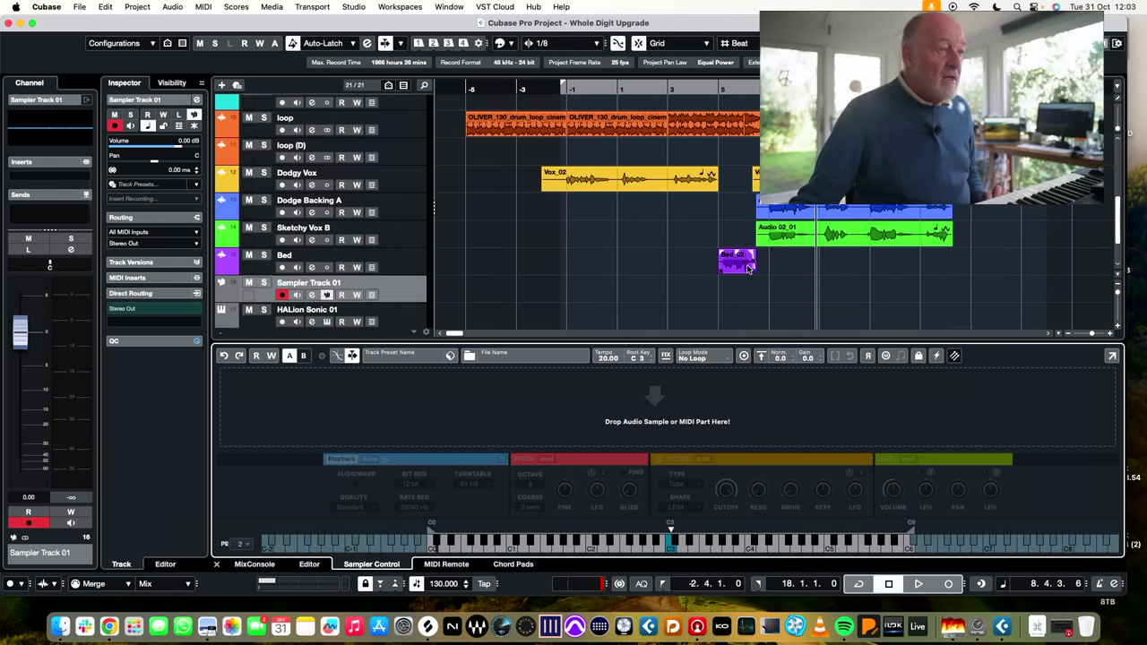
drag(748, 268, 652, 403)
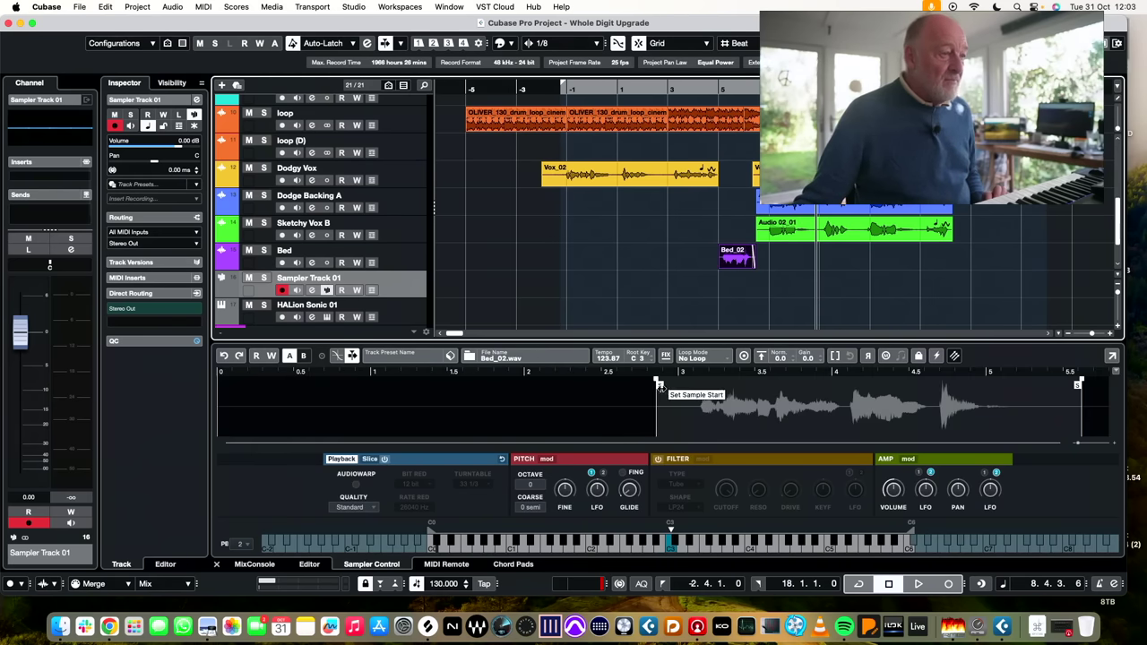
drag(658, 382, 713, 389)
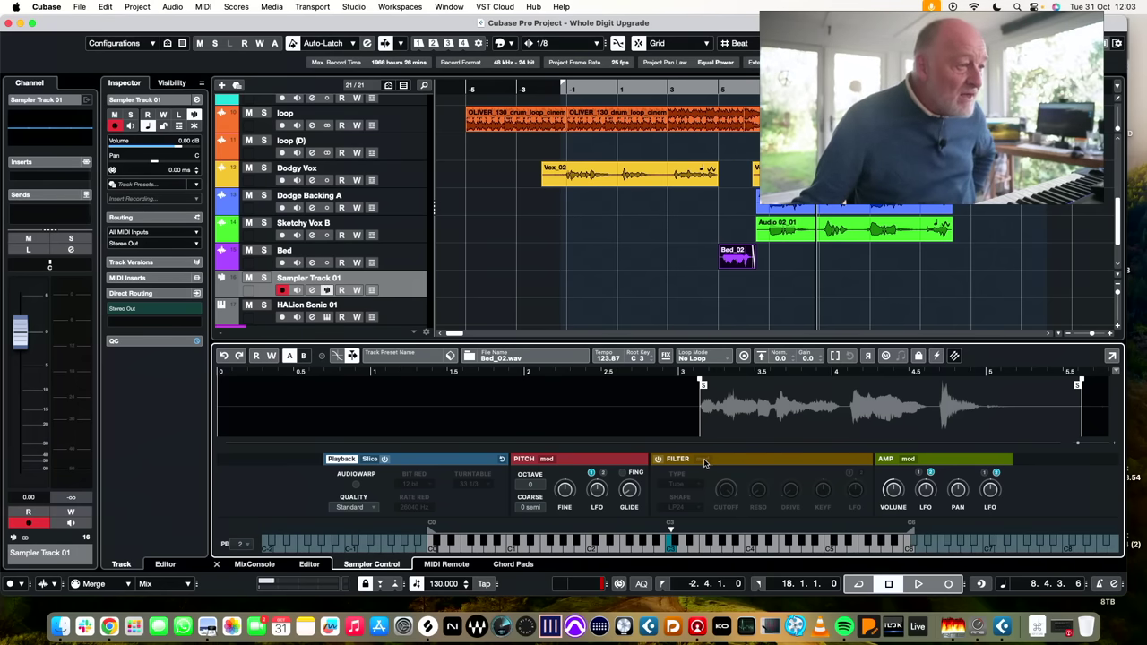
click(657, 458)
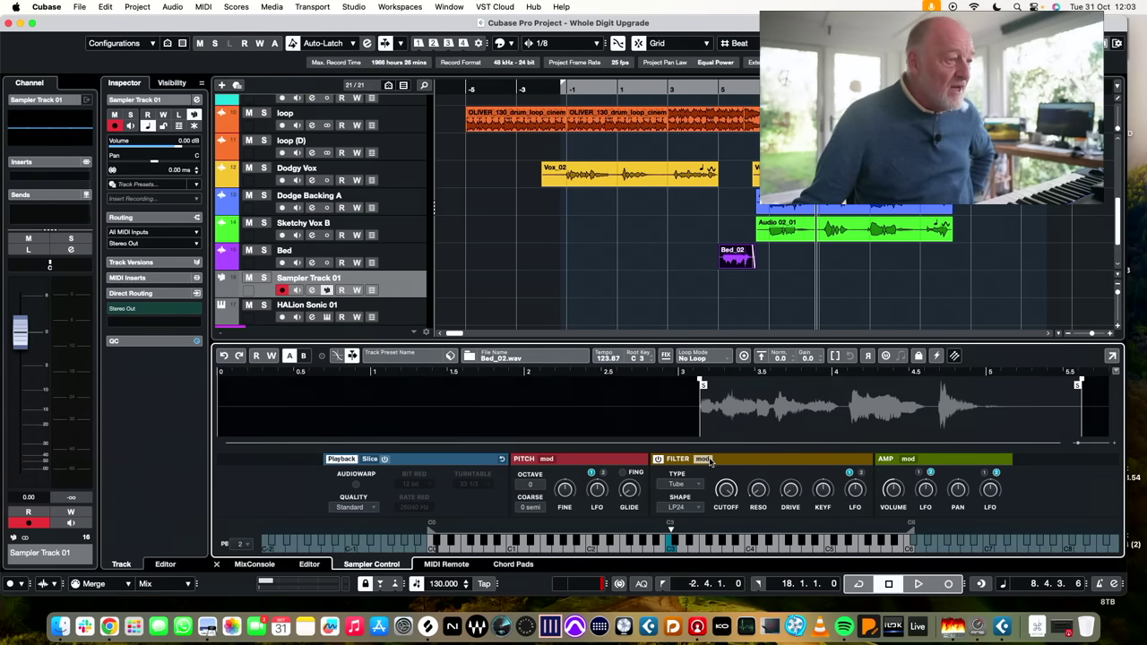
- Drag a filter envelope node down to 0%, then switch to the Pitch section's envelope
click(703, 459)
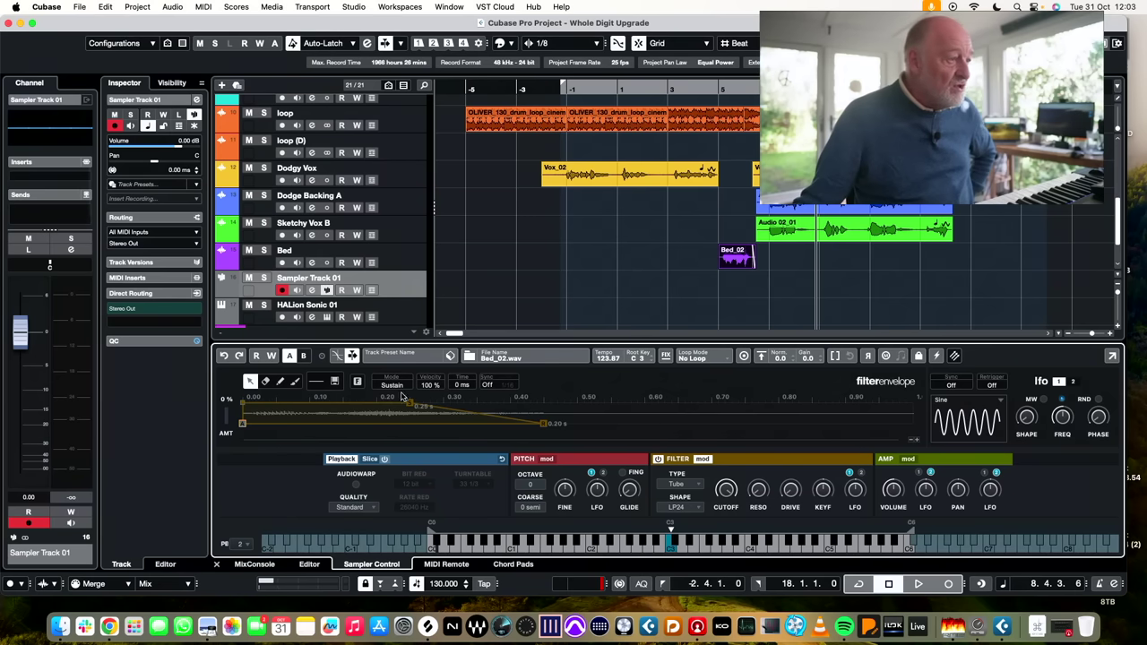
drag(410, 404, 392, 424)
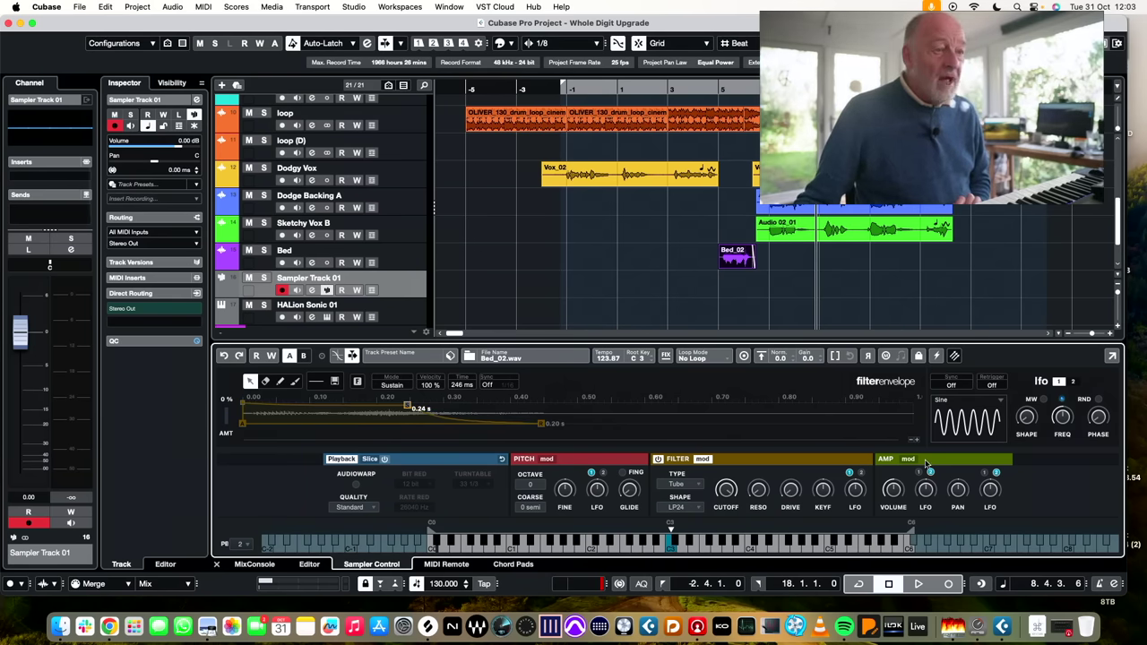
click(547, 459)
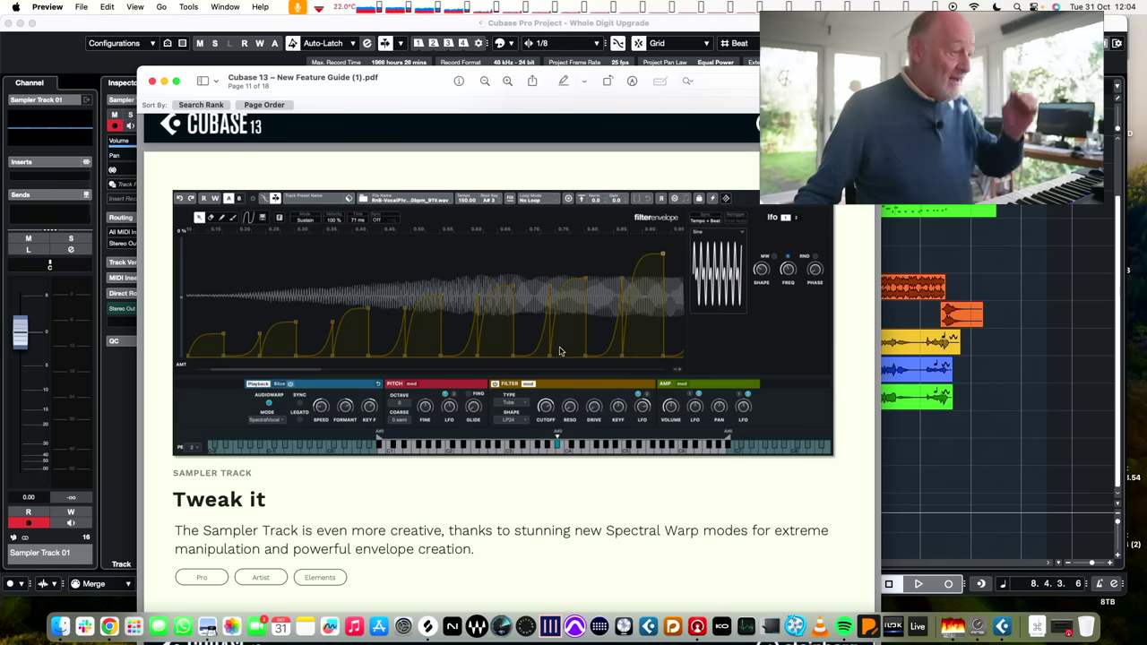
- Scroll the feature guide through the plug-in pages to the Vocoder and Black Valve page
scroll(558, 350, down, 10)
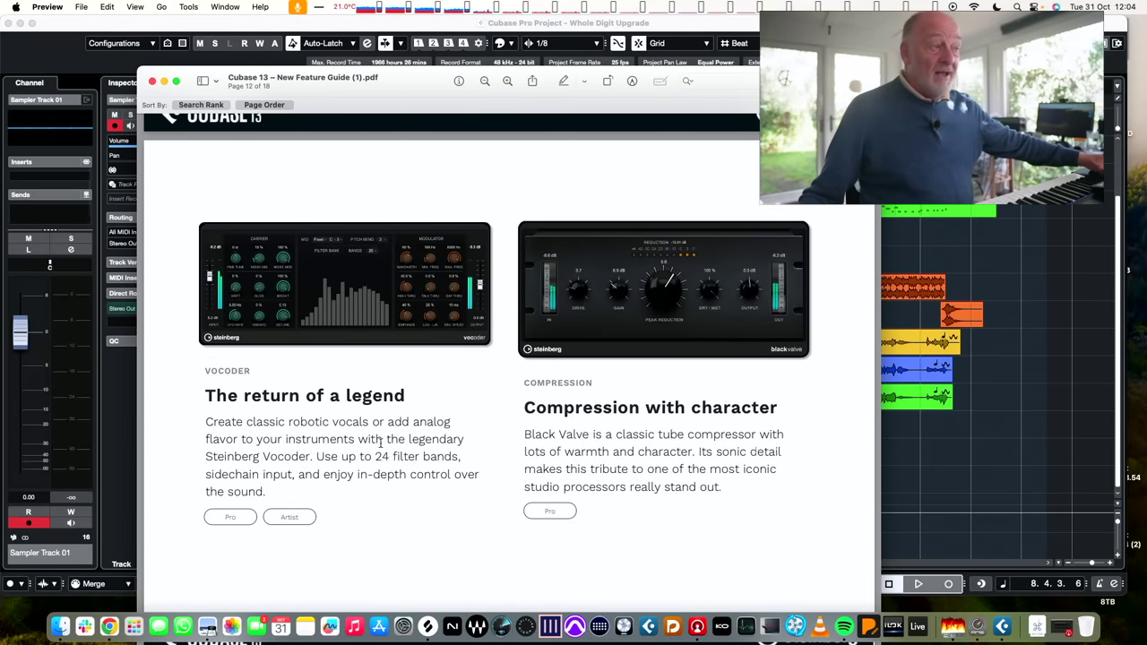
scroll(375, 443, down, 10)
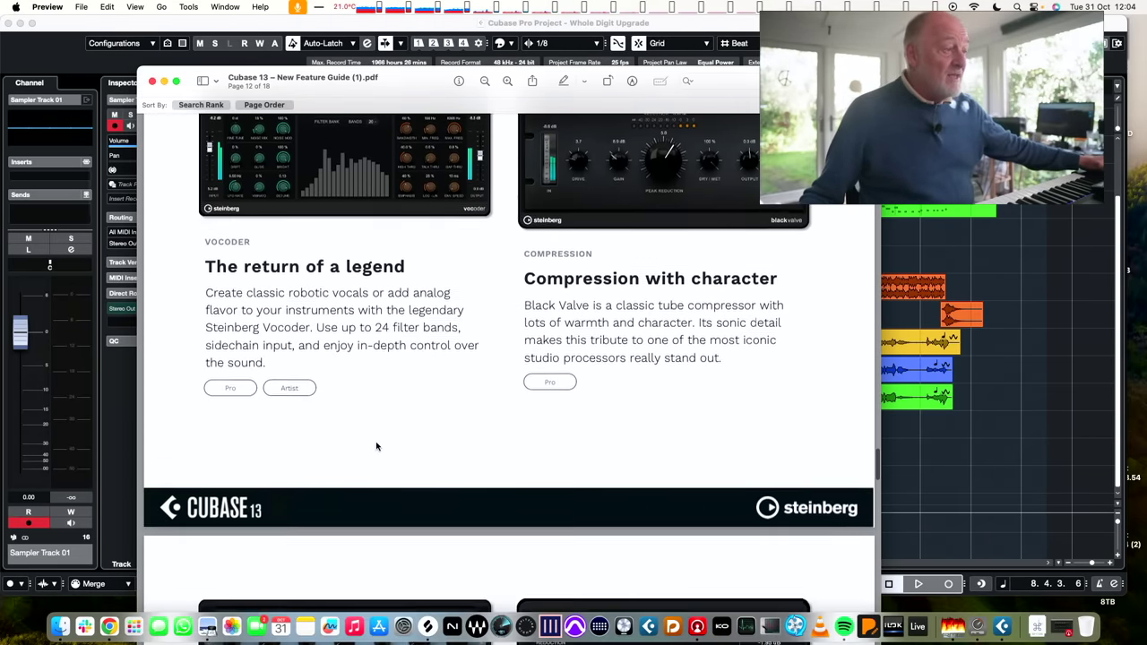
scroll(377, 445, down, 3)
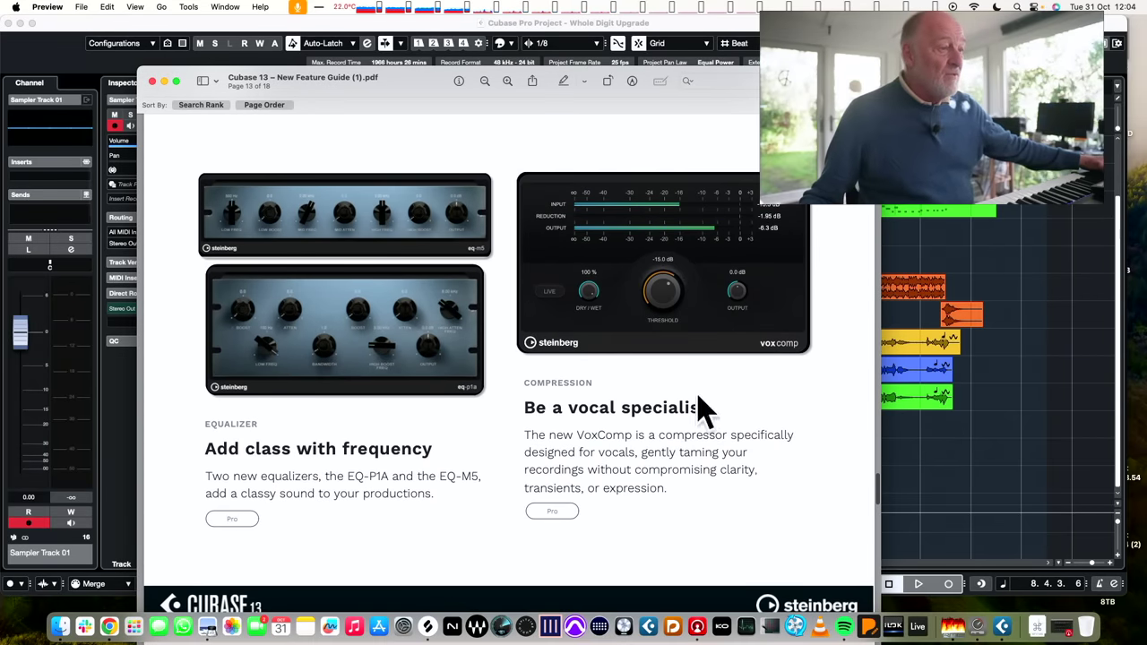
scroll(630, 419, down, 5)
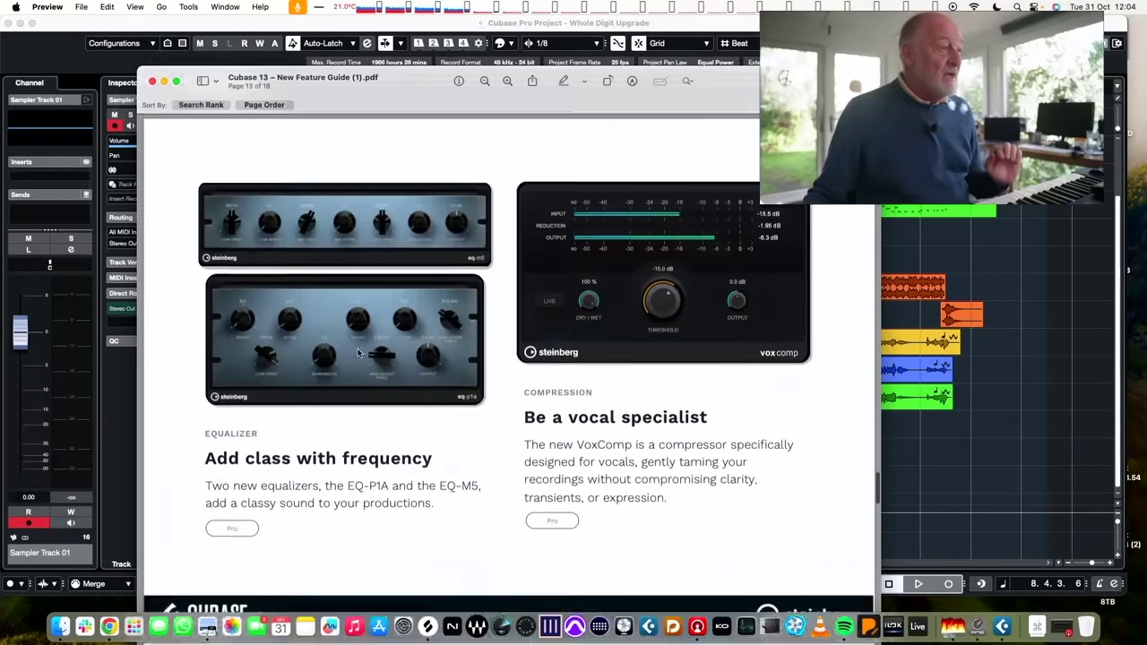
scroll(361, 352, up, 15)
scroll(360, 352, down, 20)
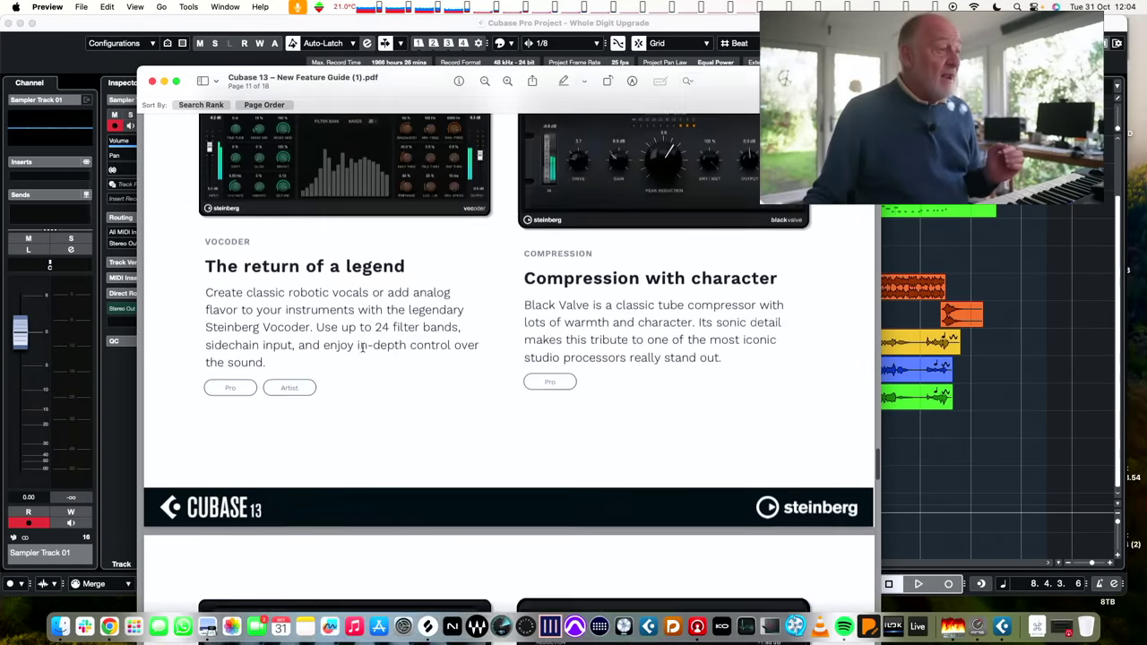
- Scroll to page 15's feature grid on Step Input and Key Commands, then move the Preview window aside
scroll(362, 350, down, 10)
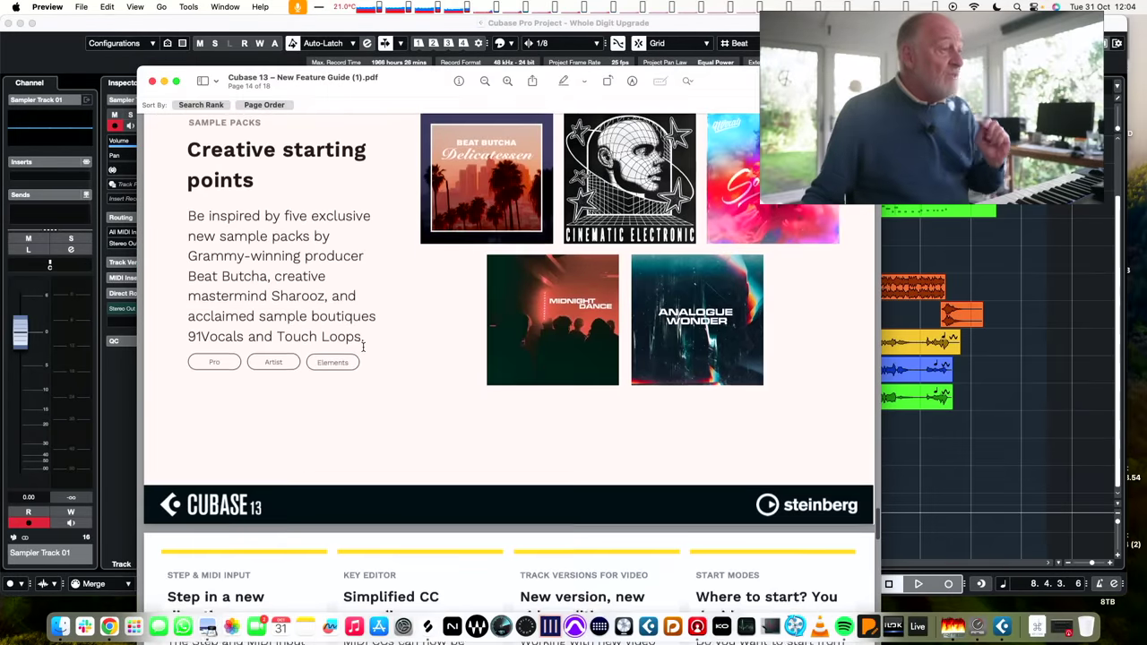
scroll(360, 346, down, 3)
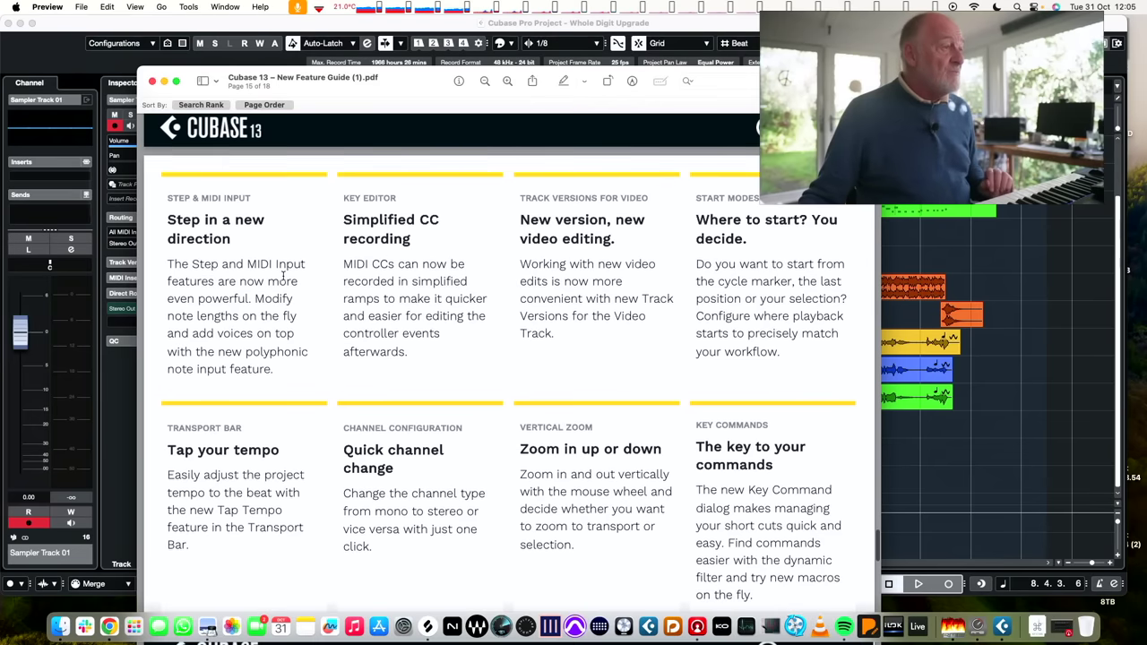
drag(391, 83, 349, 33)
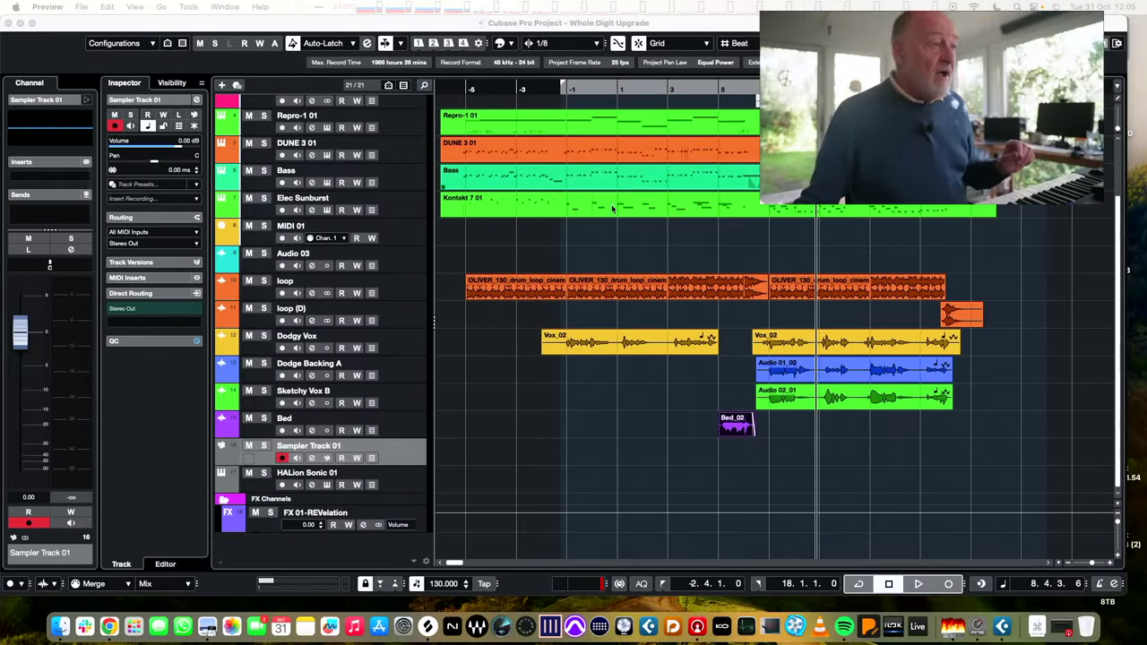
- Arm the Bass track, record a short take from -2.4.1.0, and open it in the Key Editor
click(421, 183)
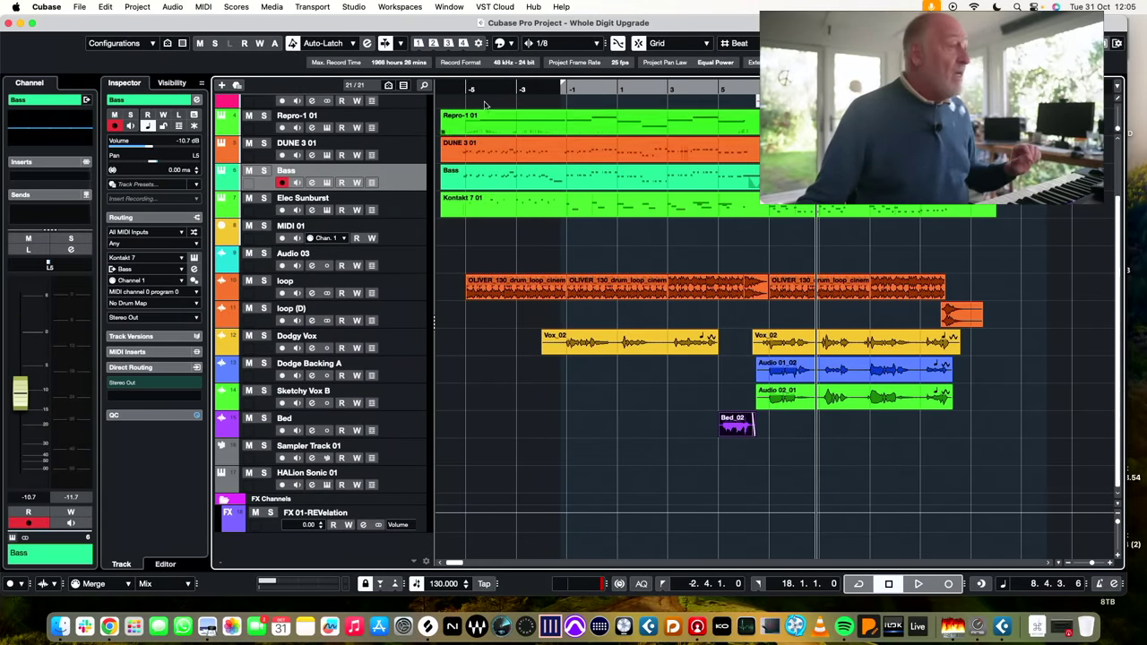
click(560, 87)
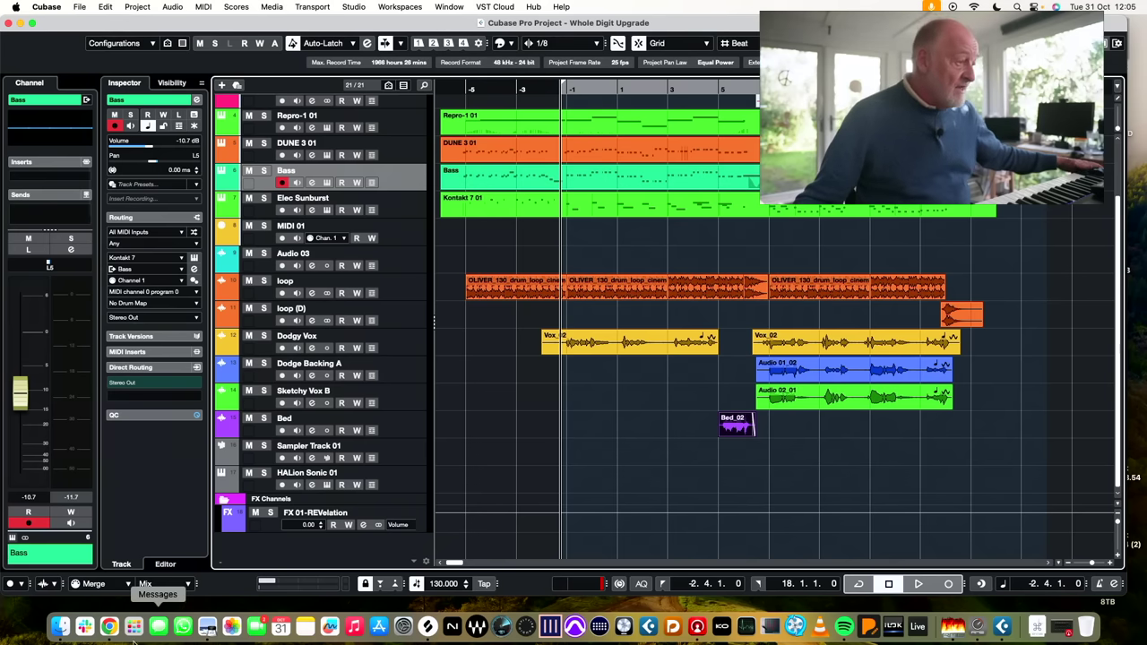
key(KP_Multiply)
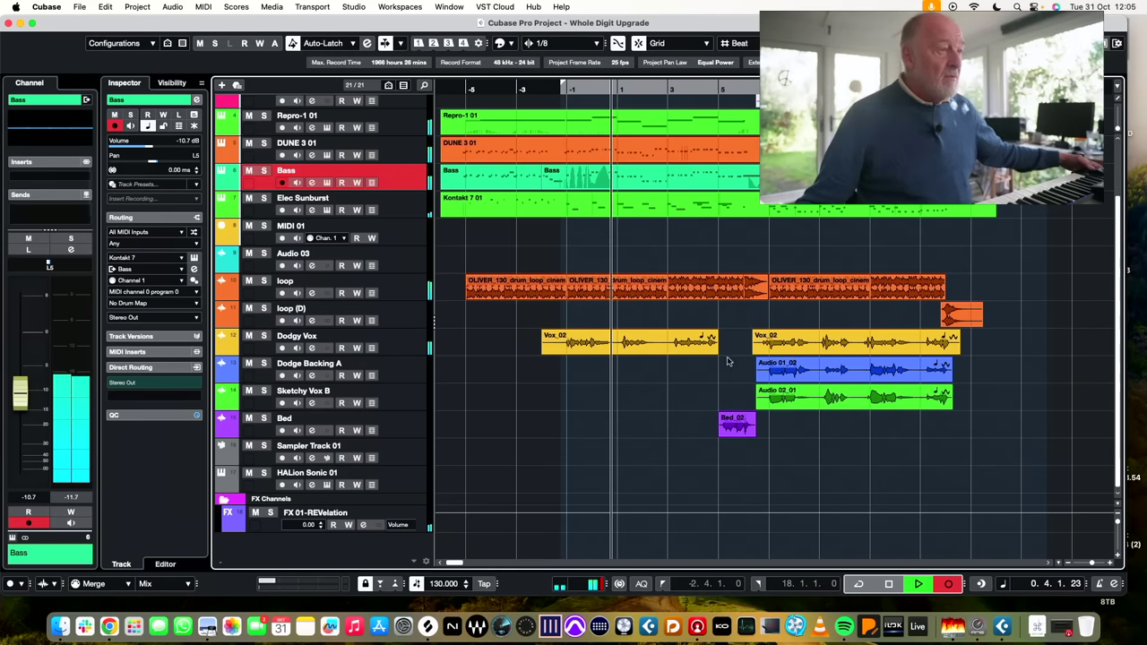
key(space)
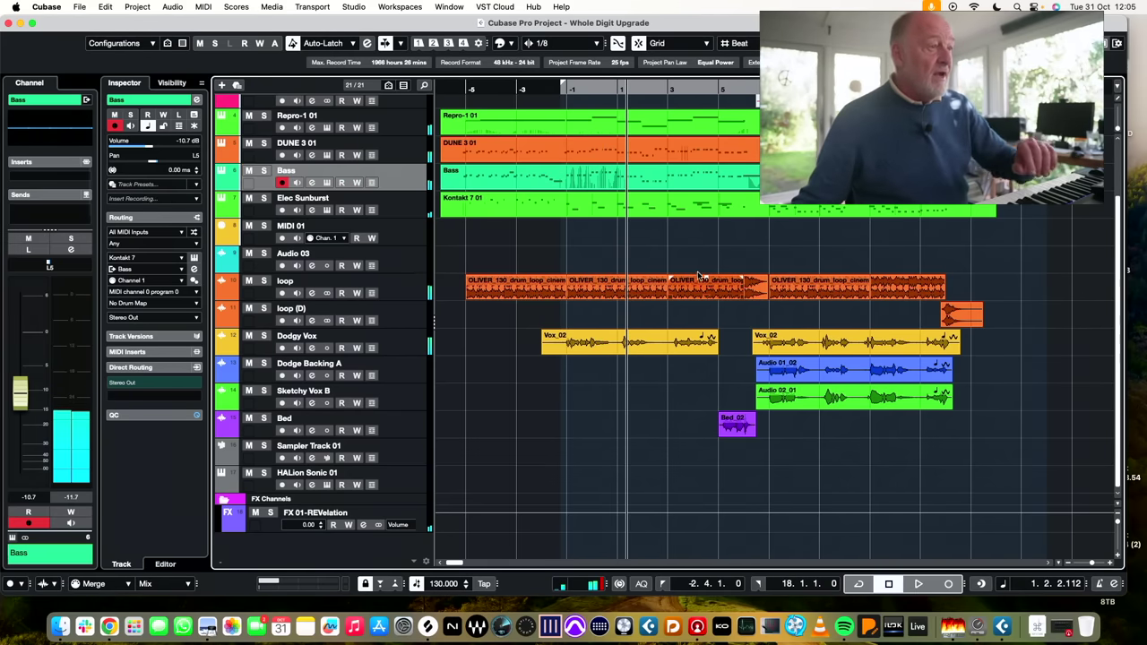
double_click(598, 177)
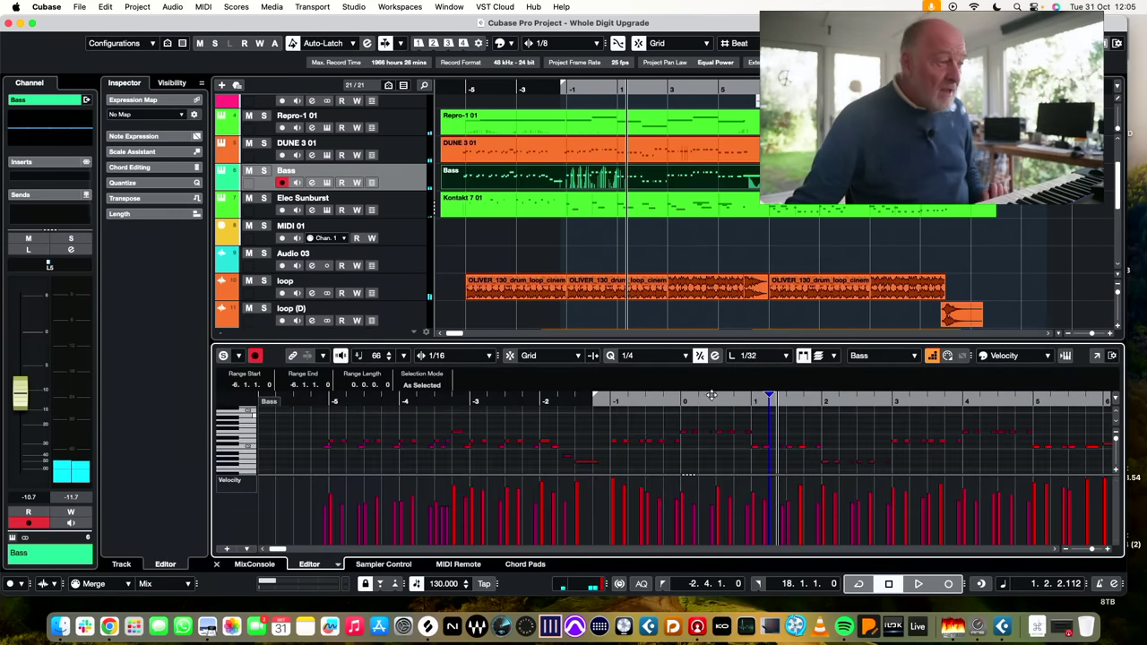
- Show Modulation CC 1 in the controller lane and enlarge both the note area and lane
click(249, 477)
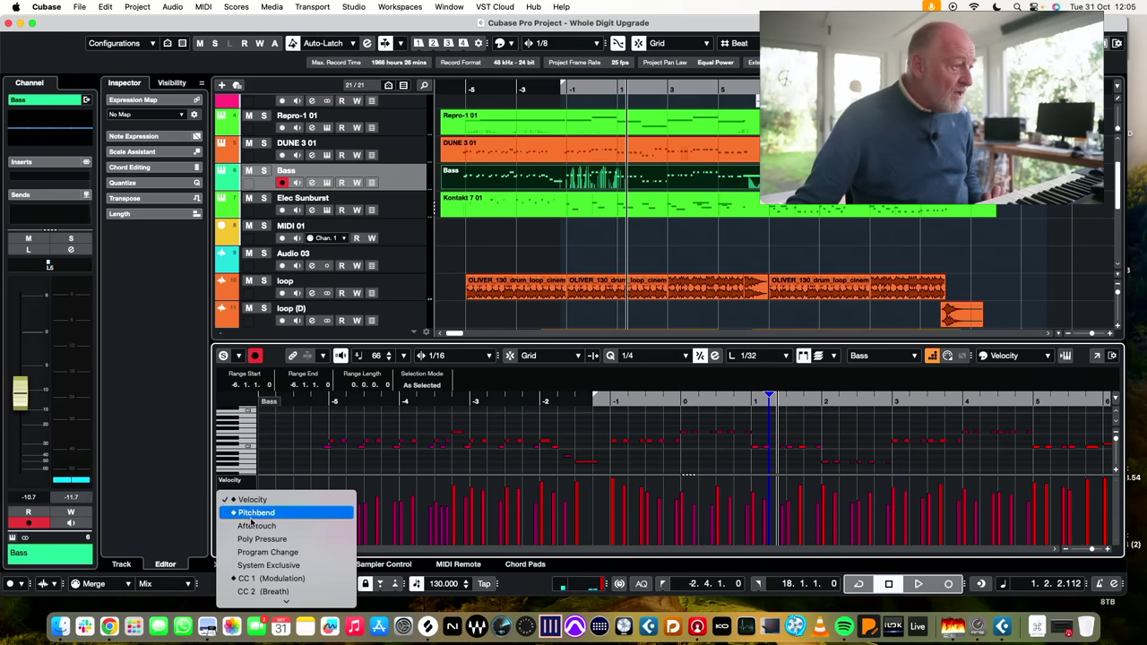
click(254, 581)
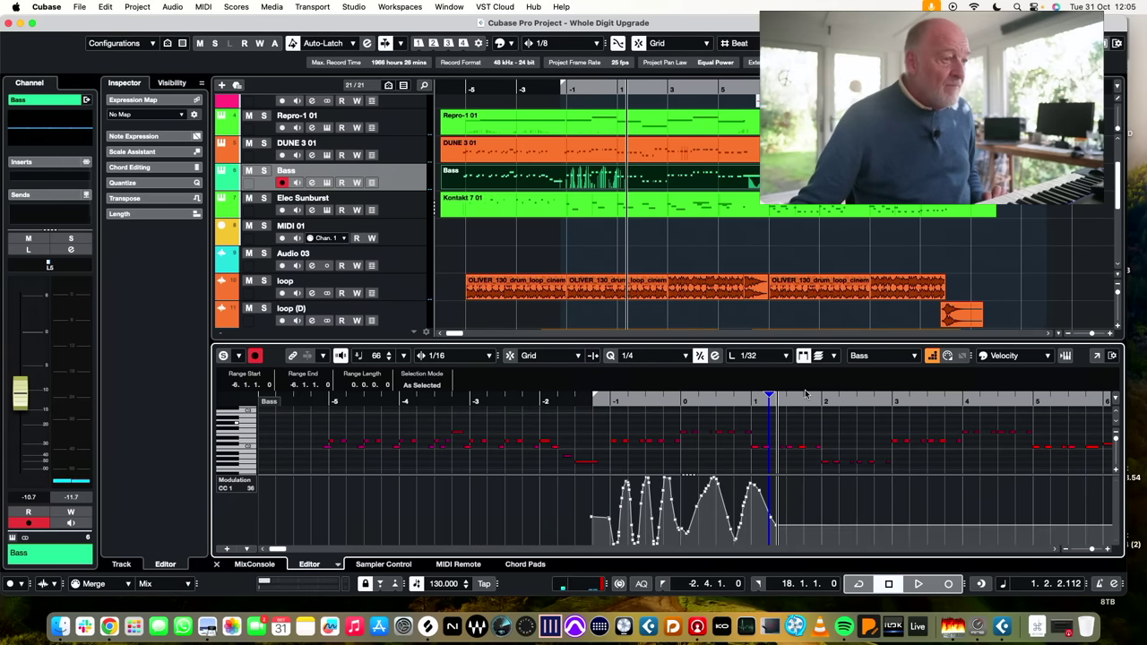
drag(719, 341, 699, 240)
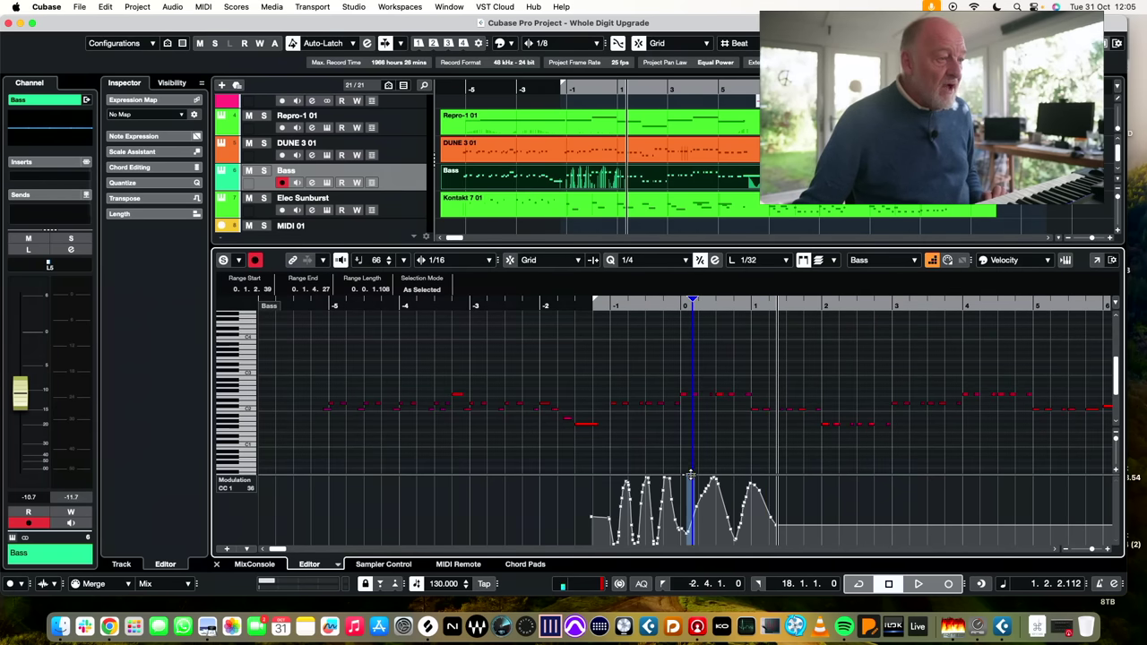
drag(689, 473, 692, 369)
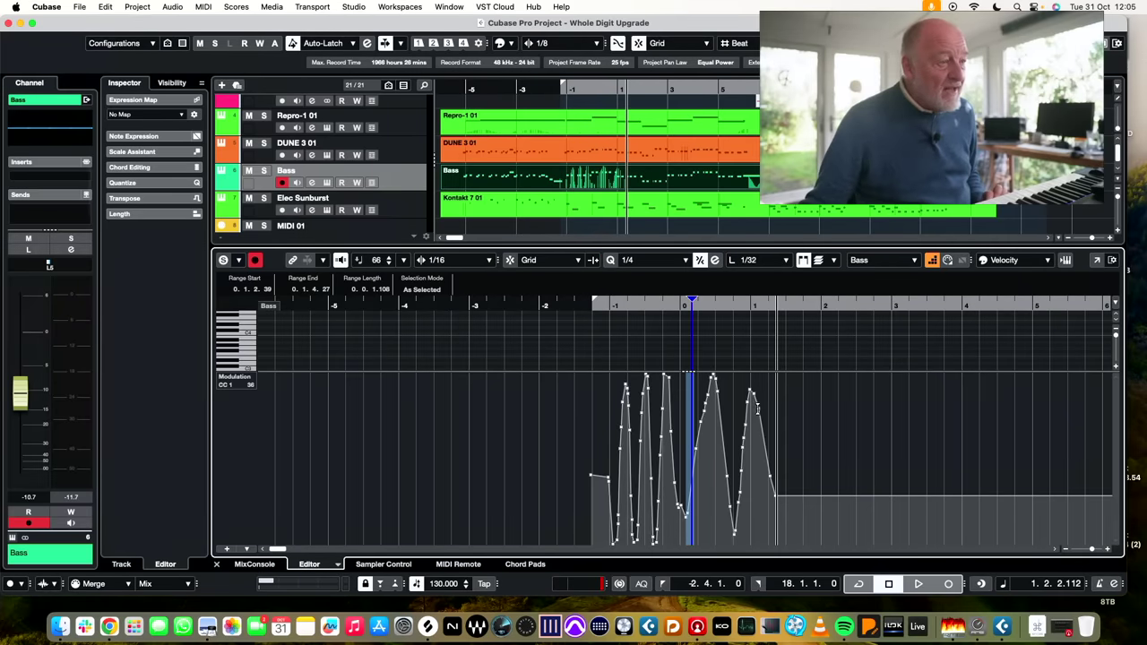
- With Object Selection, move the last modulation points to values 66 and 92
drag(757, 408, 777, 406)
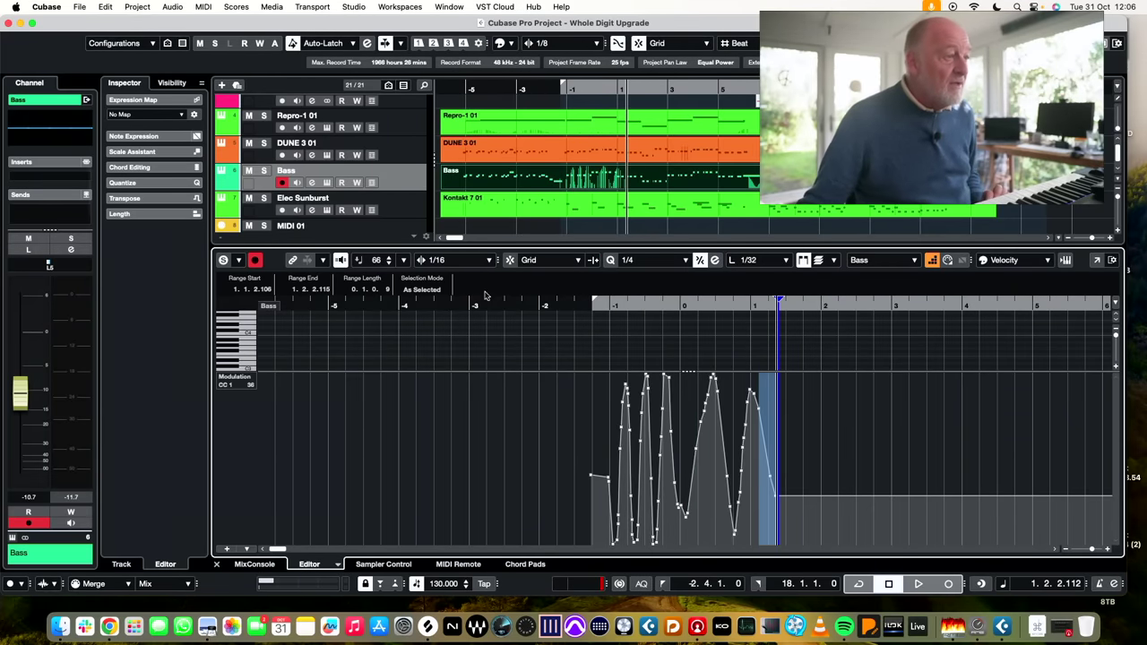
right_click(773, 334)
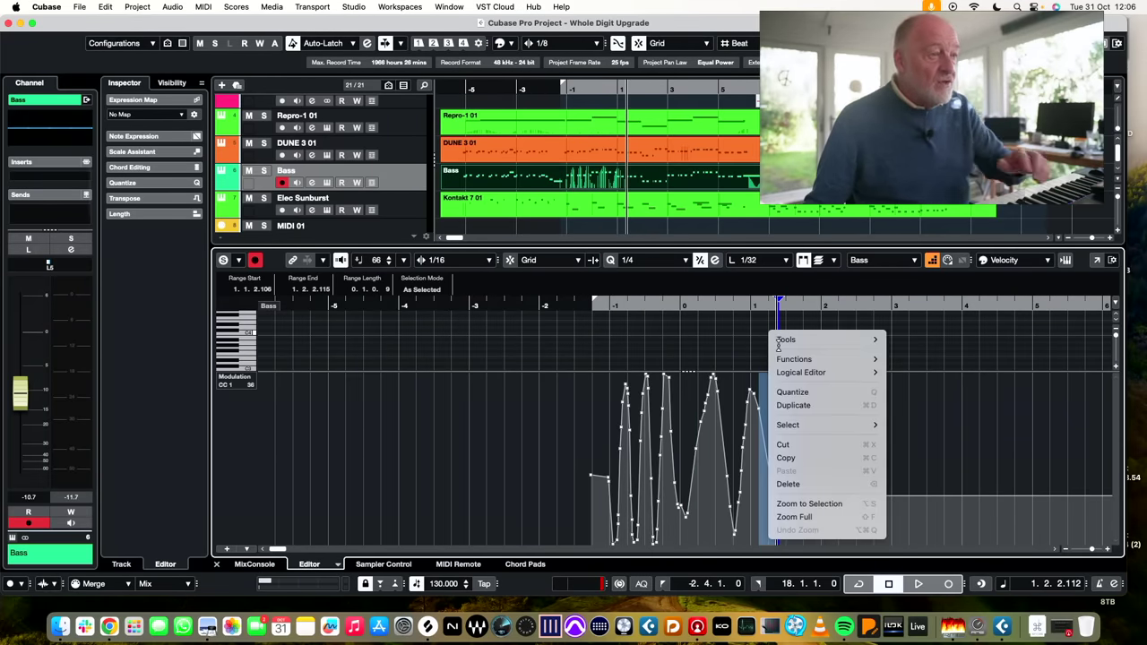
mouse_move(777, 340)
click(923, 340)
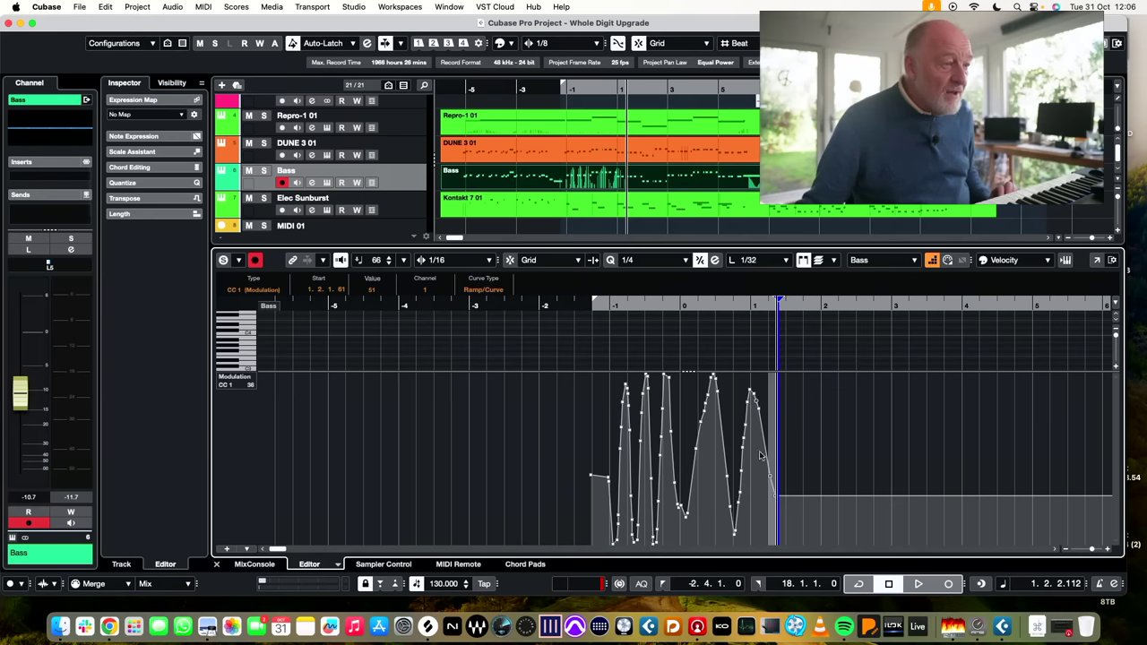
drag(770, 478, 791, 457)
drag(759, 411, 764, 421)
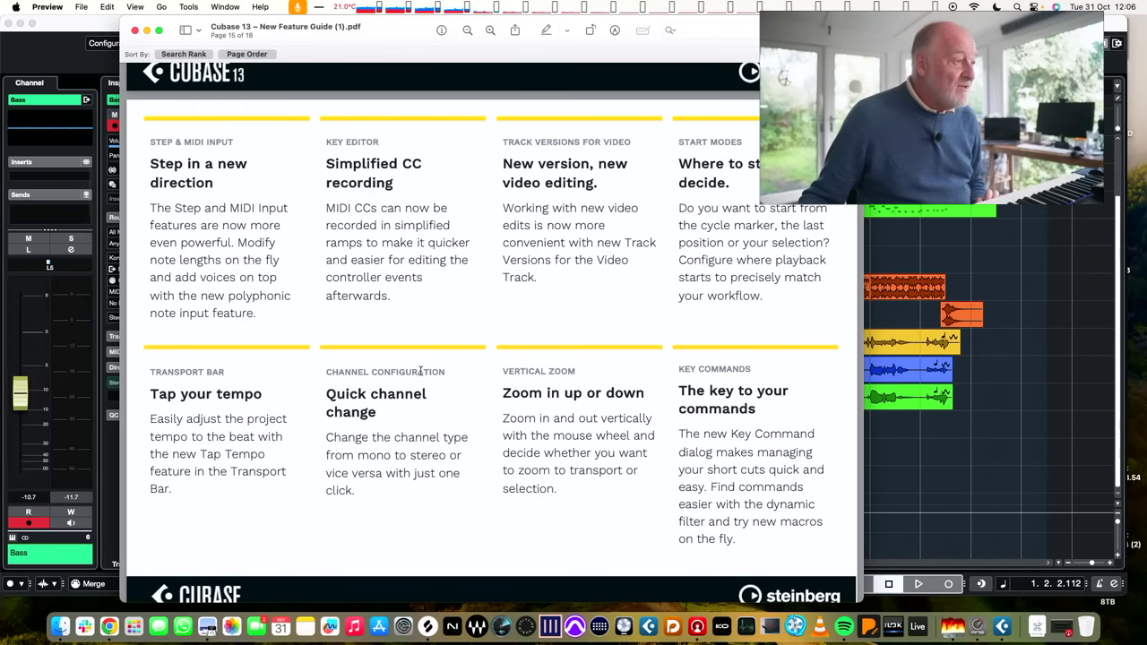
- Look over the Key Commands entry in the guide, then bring Cubase back in front
scroll(393, 359, down, 3)
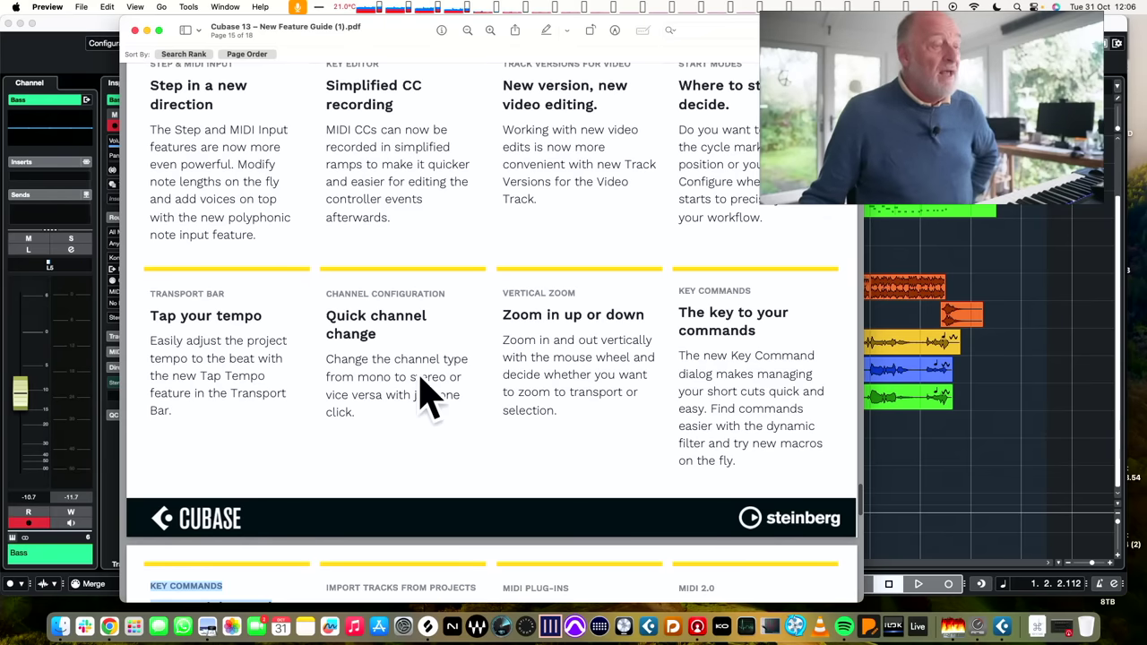
scroll(556, 370, up, 1)
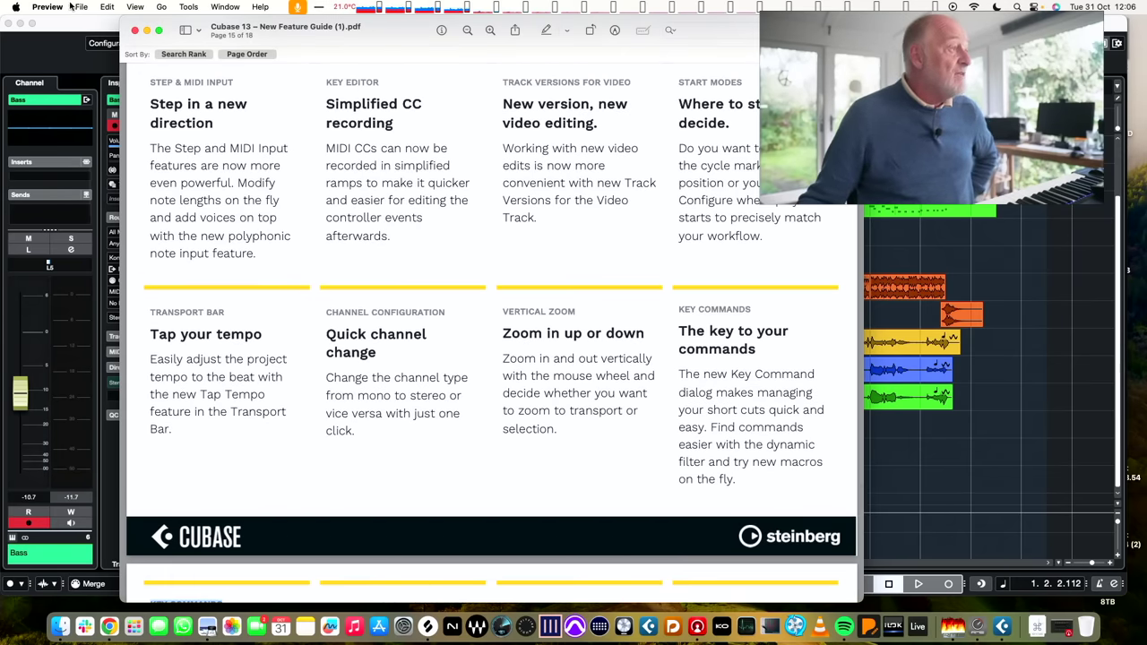
click(81, 30)
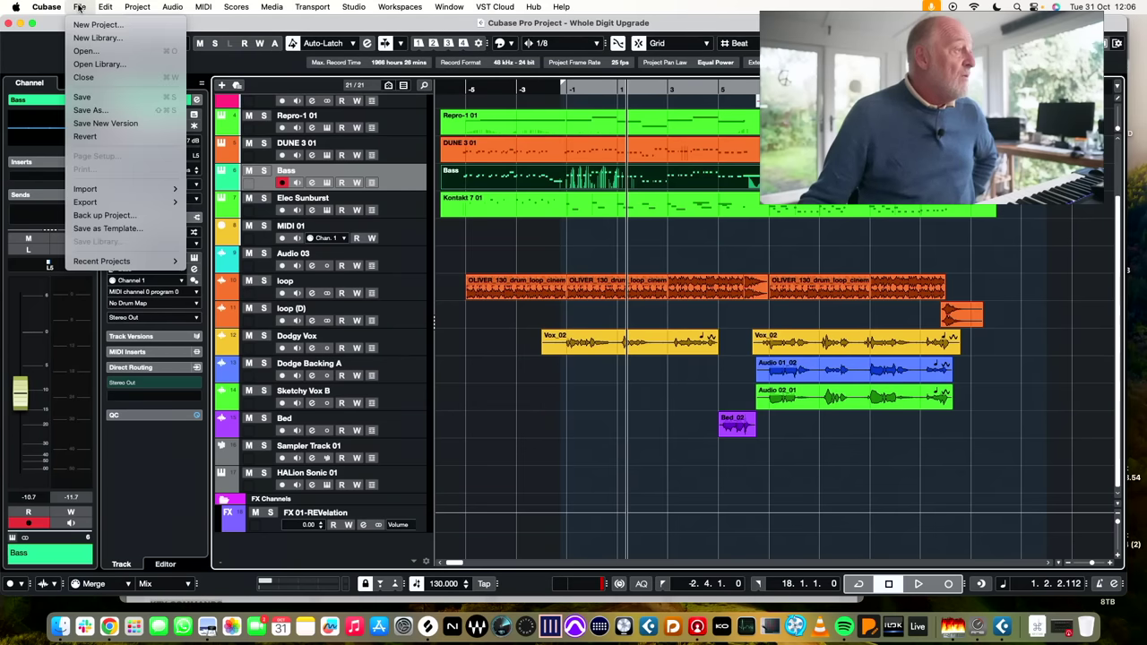
mouse_move(59, 9)
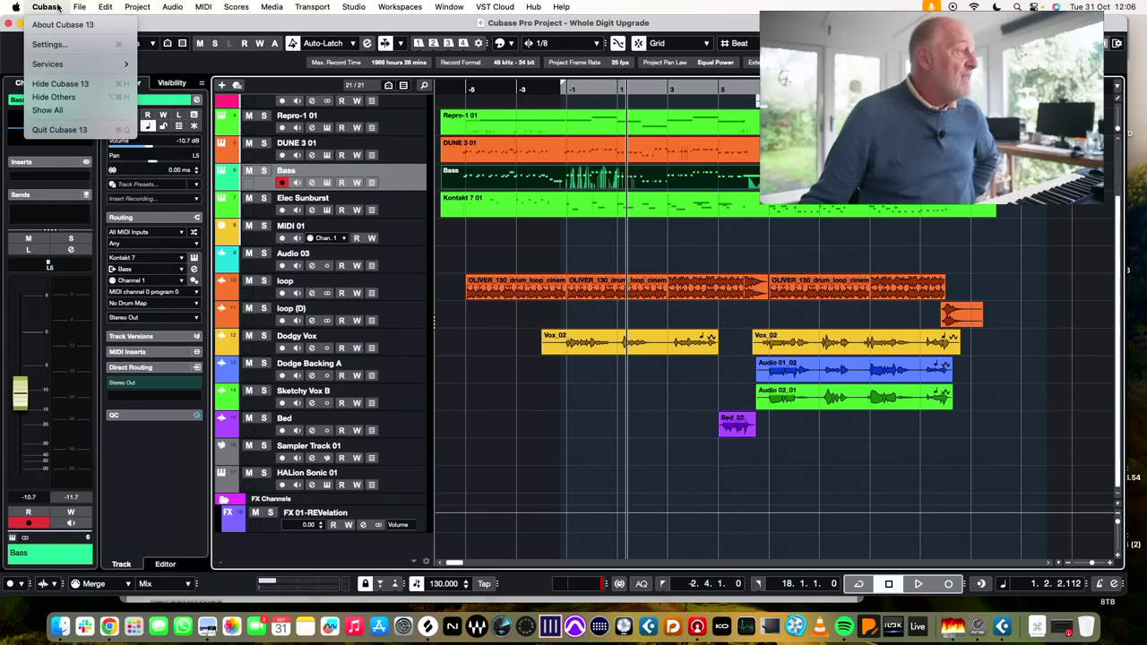
mouse_move(99, 7)
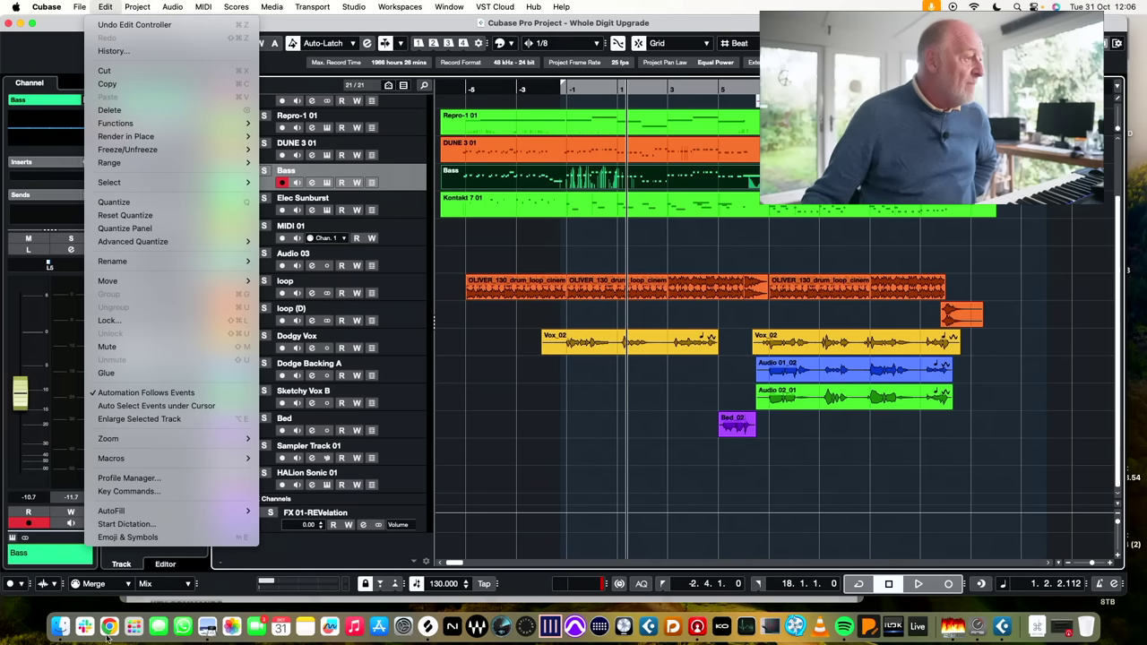
click(128, 491)
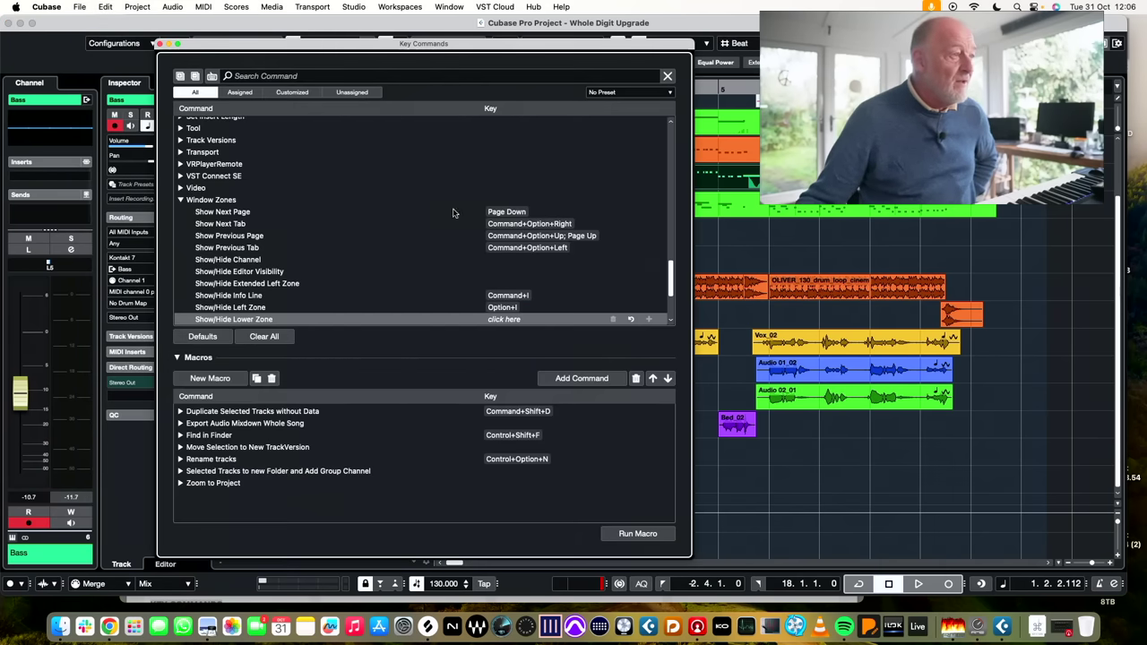
click(239, 92)
click(288, 92)
click(351, 92)
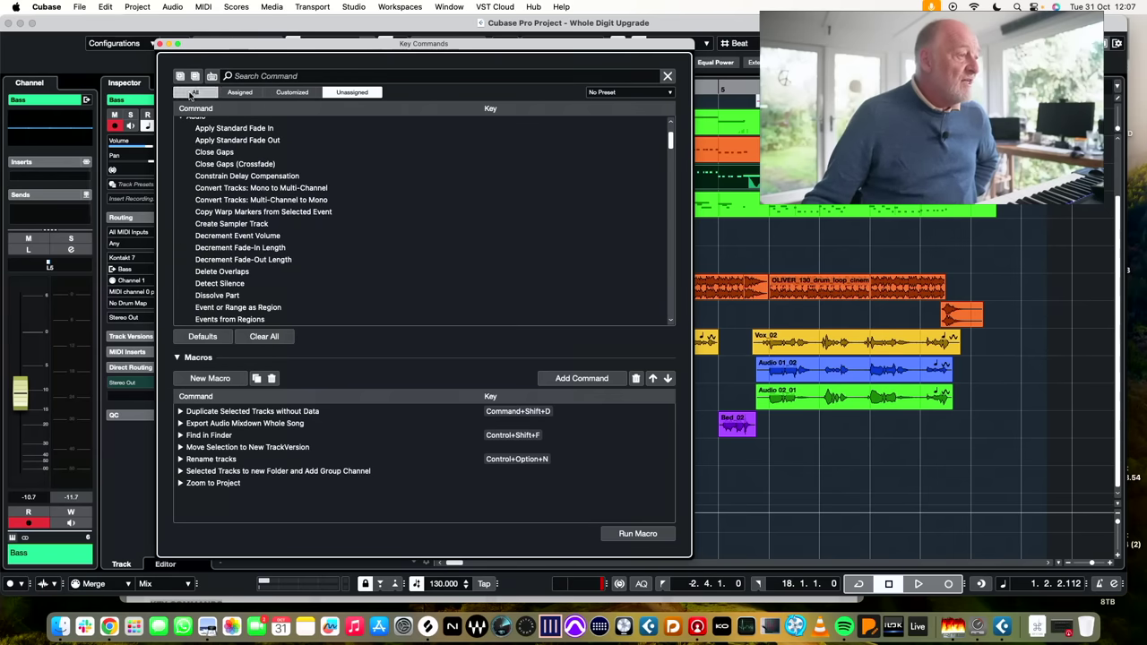
click(194, 92)
click(272, 212)
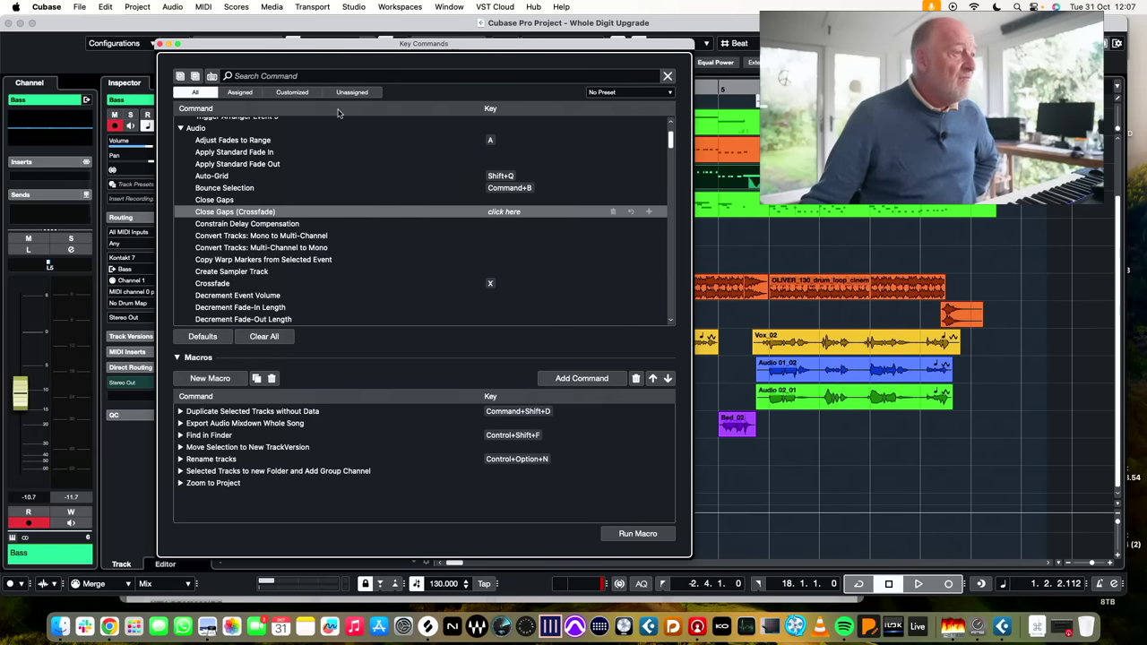
click(160, 43)
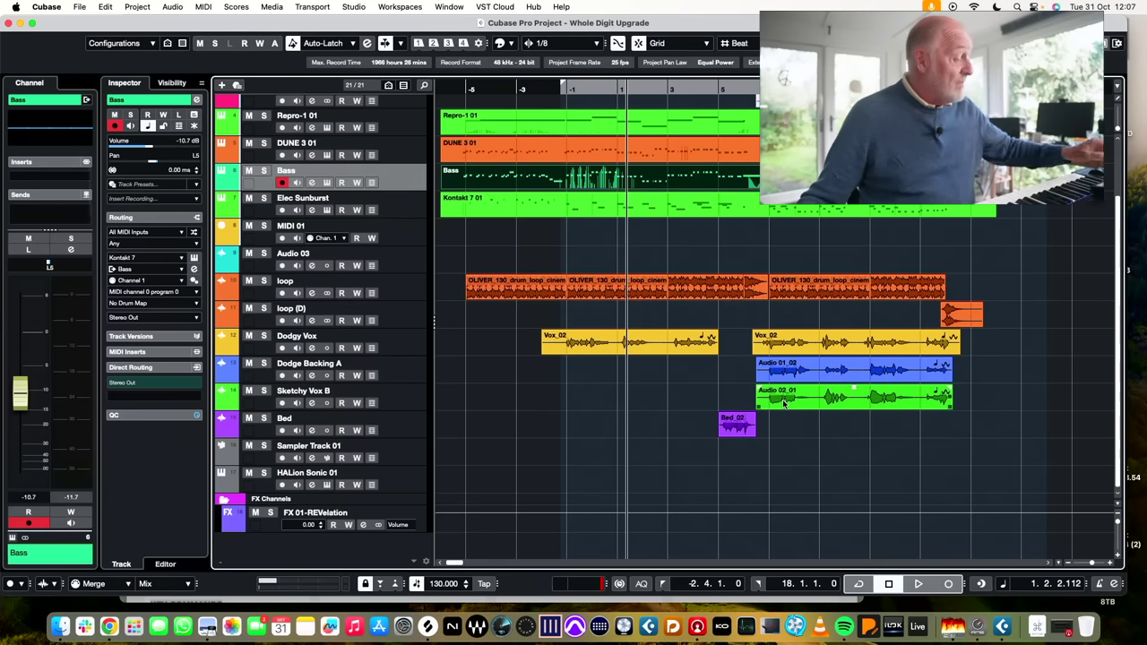
- Switch to Preview and bring up page 16 with the Key Commands and Routing summaries
key(super+Tab)
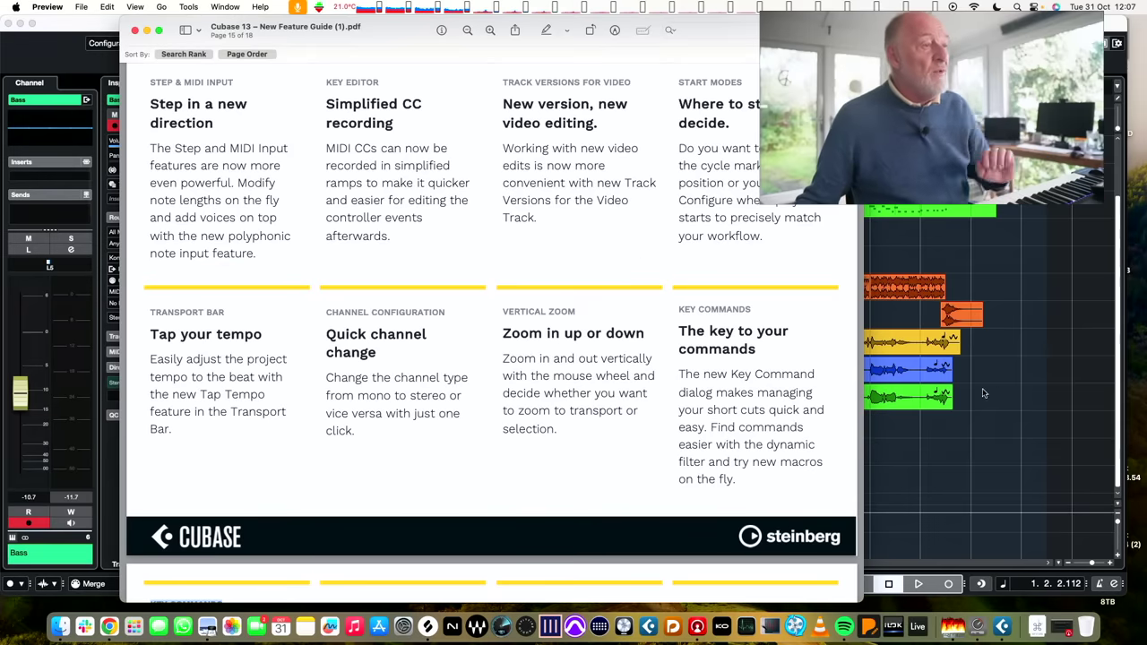
scroll(731, 403, down, 10)
scroll(731, 404, down, 5)
scroll(731, 403, up, 1)
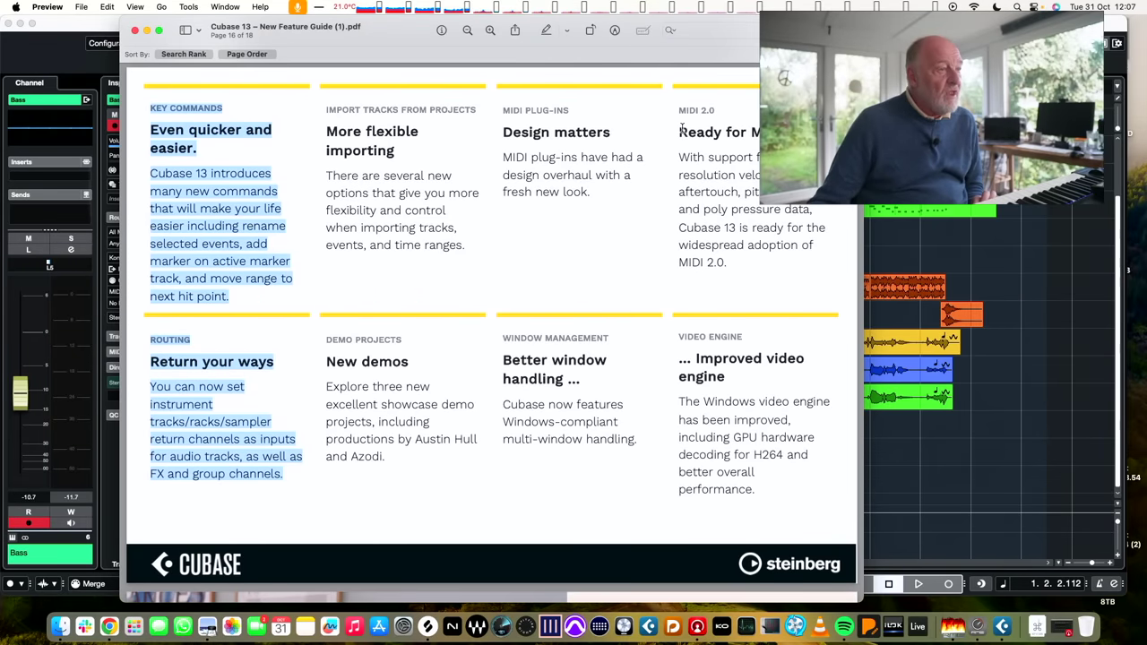